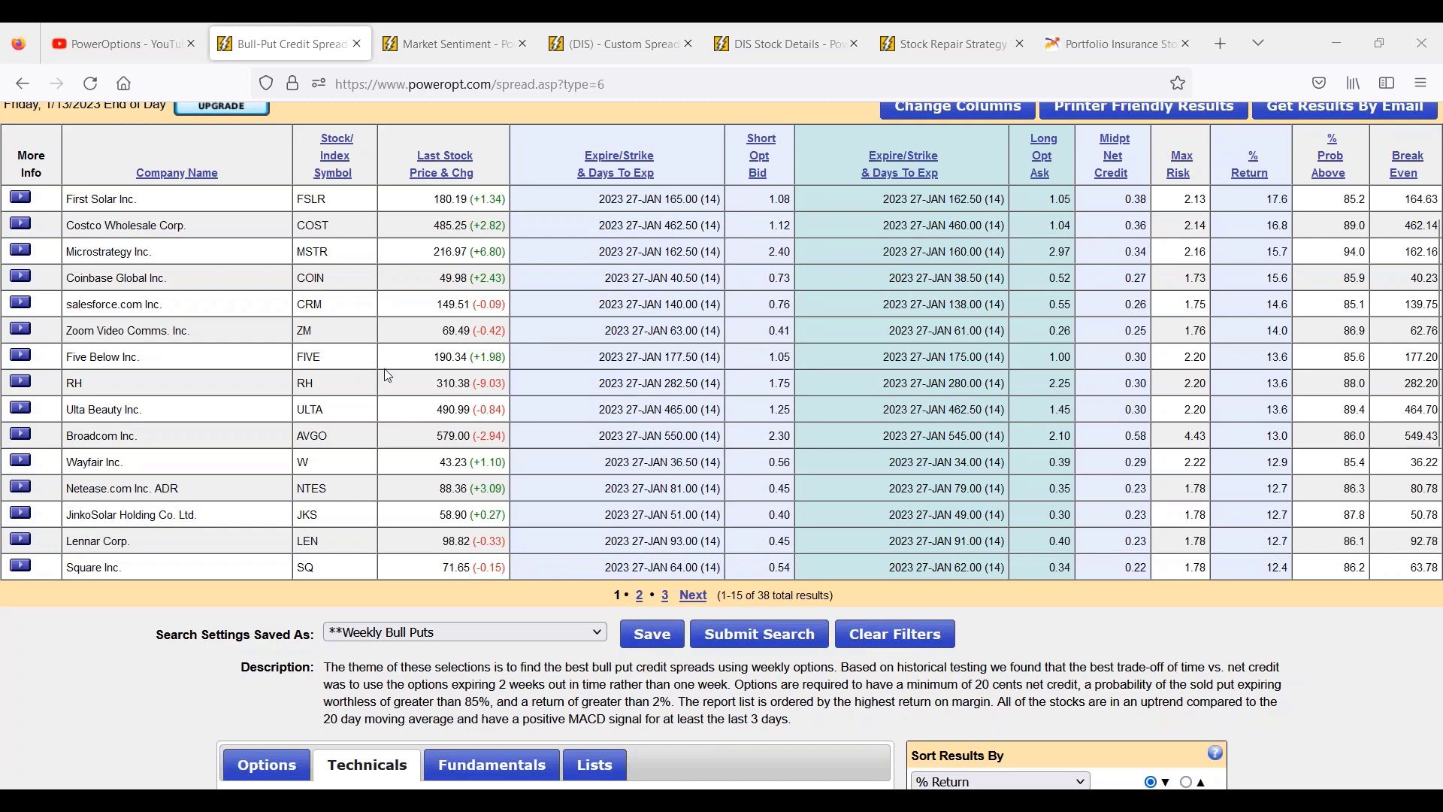
Open the My Home page and add the symbol SCHW to watchlist List 1
scroll(376, 377, "up", 5)
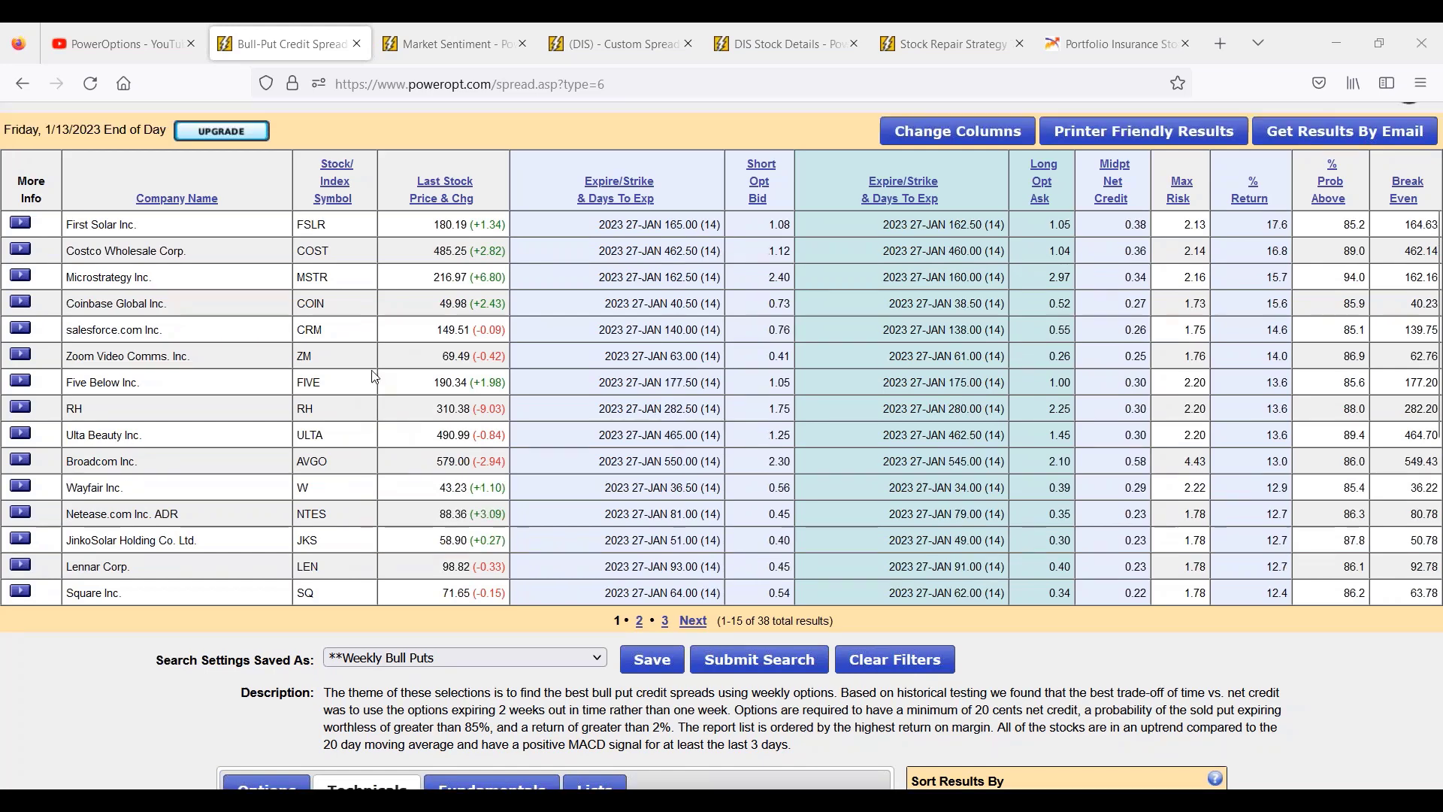
left_click(23, 301)
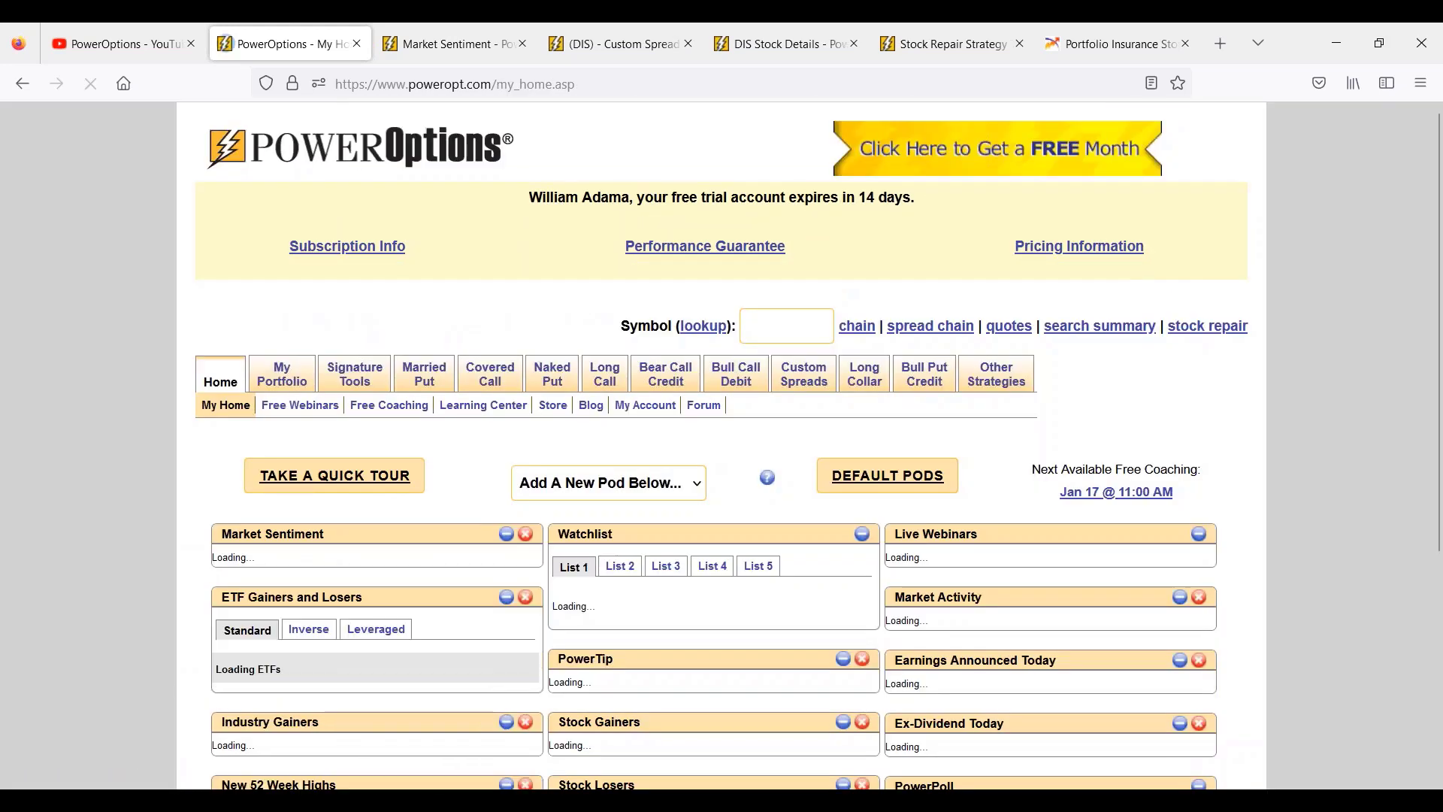
scroll(21, 297, "down", 3)
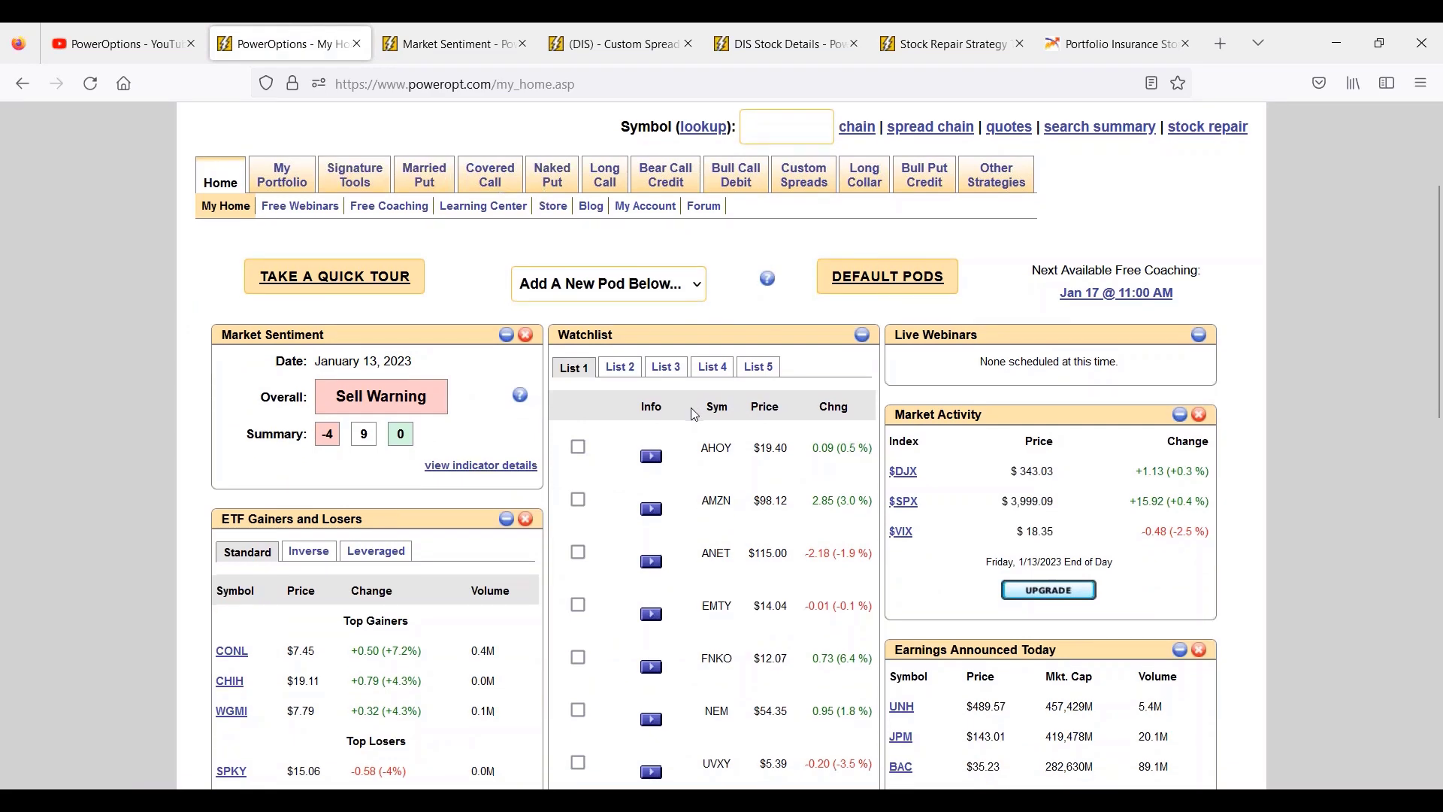
scroll(690, 466, "down", 3)
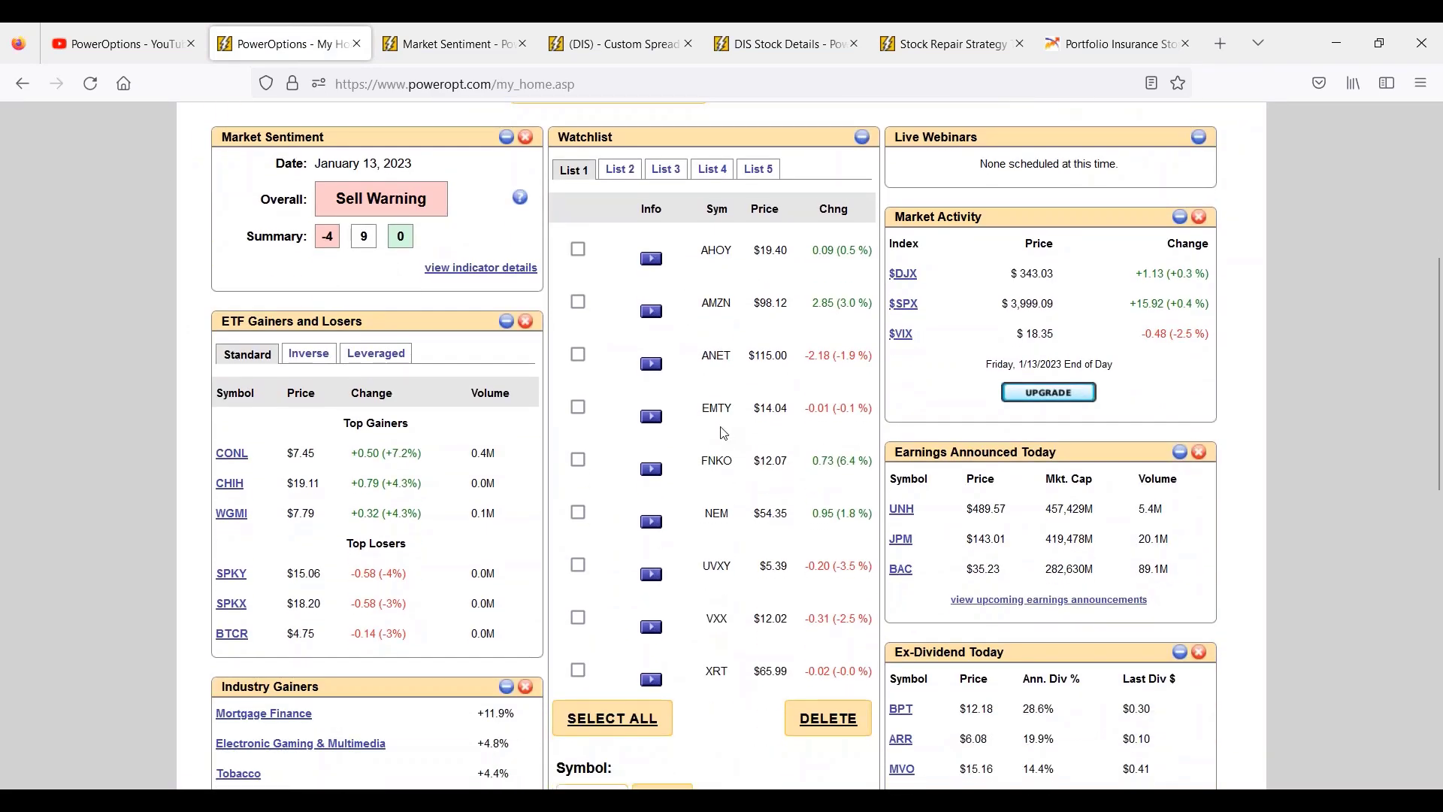
scroll(729, 513, "down", 6)
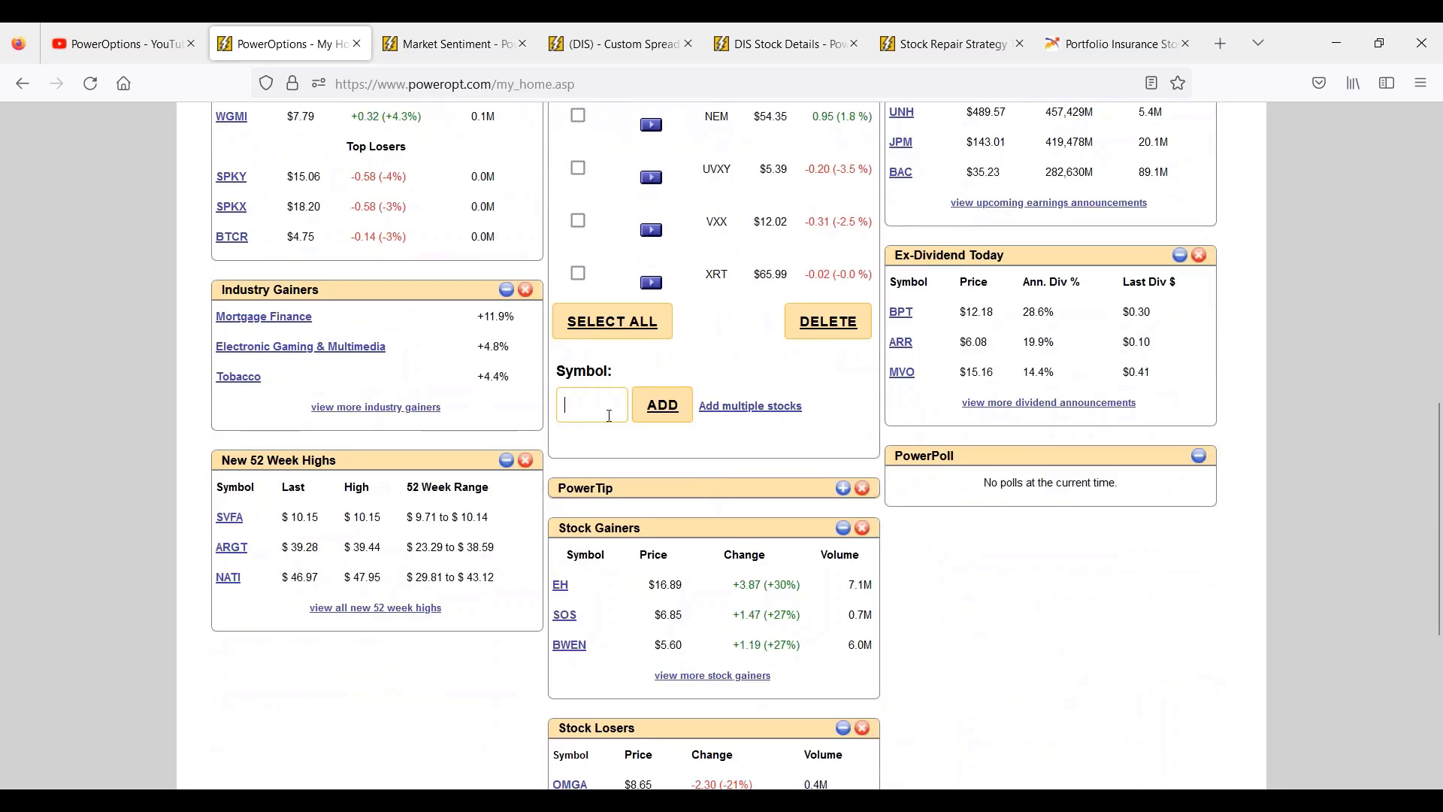
type("SCHW")
left_click(660, 406)
scroll(677, 339, "up", 3)
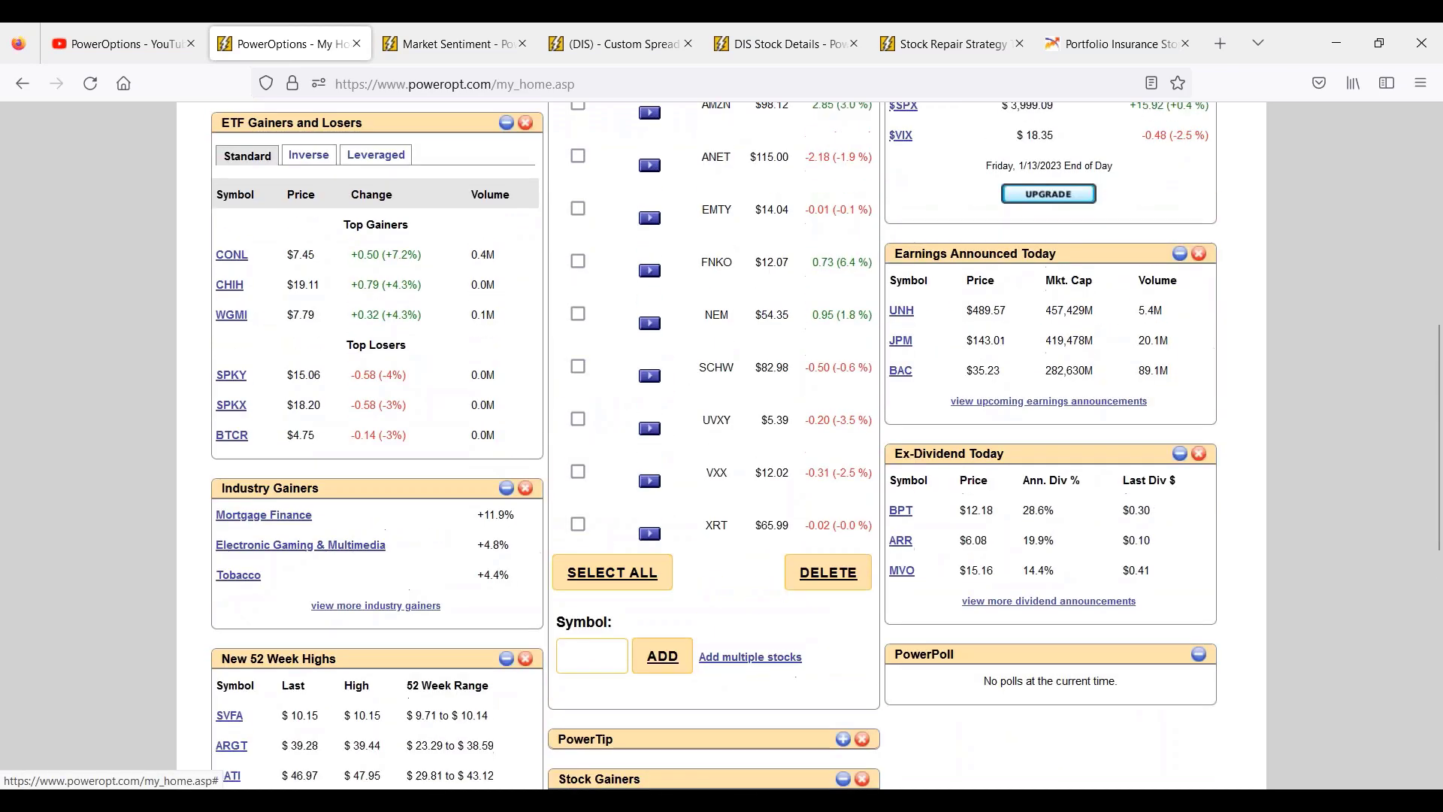
Add the symbols BOX and ELF to watchlist List 1
left_click(589, 649)
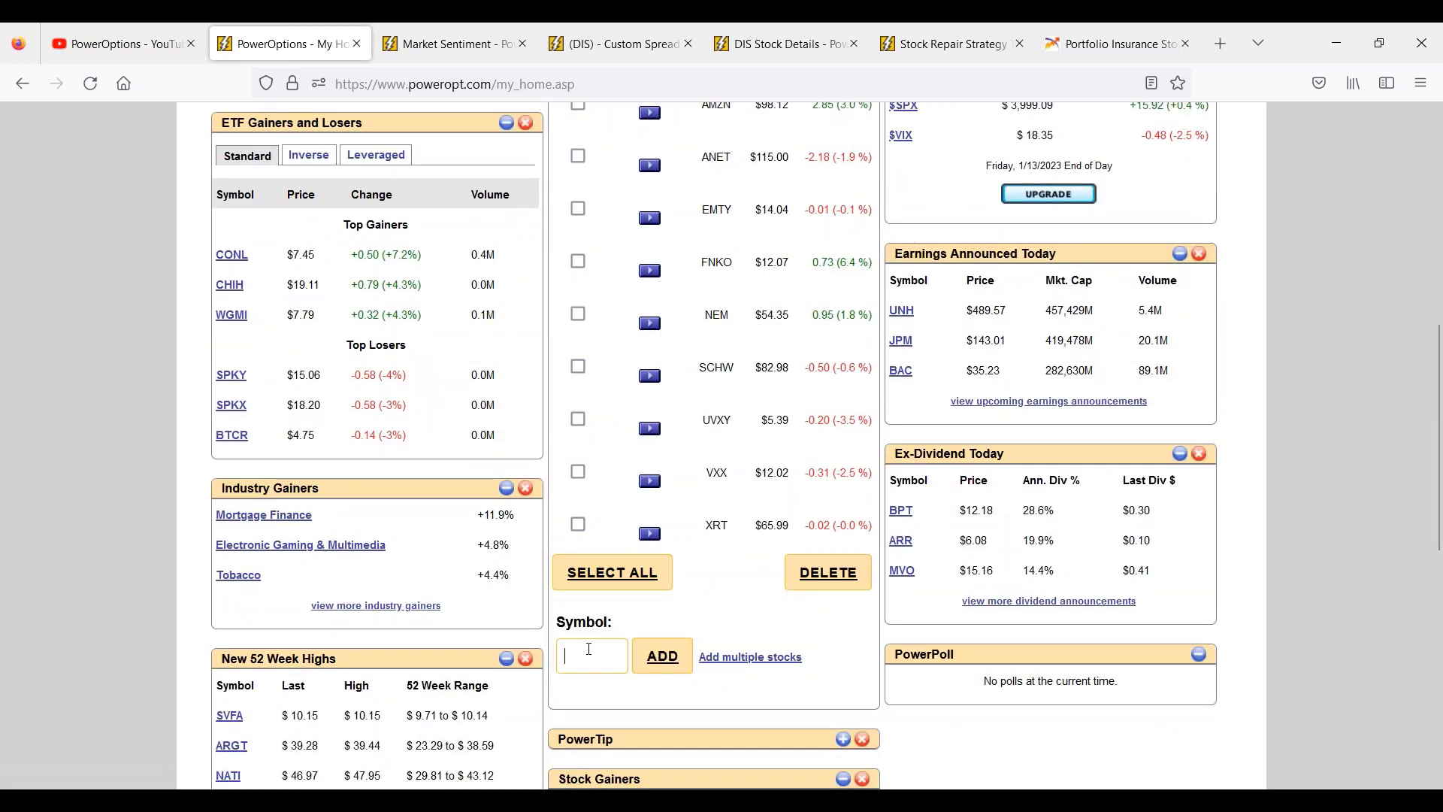
type("BOX")
left_click(662, 656)
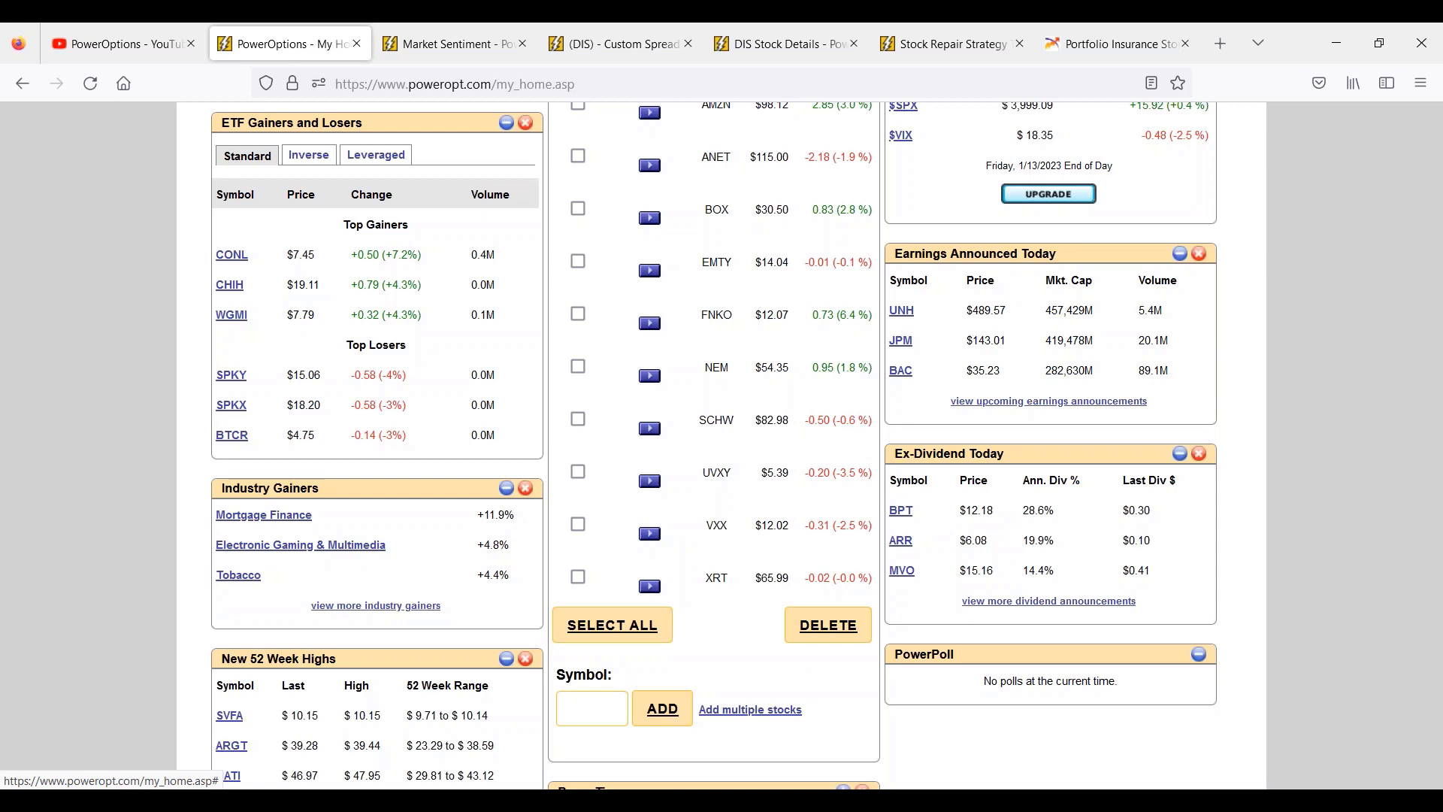
left_click(613, 702)
type("ELF")
left_click(661, 709)
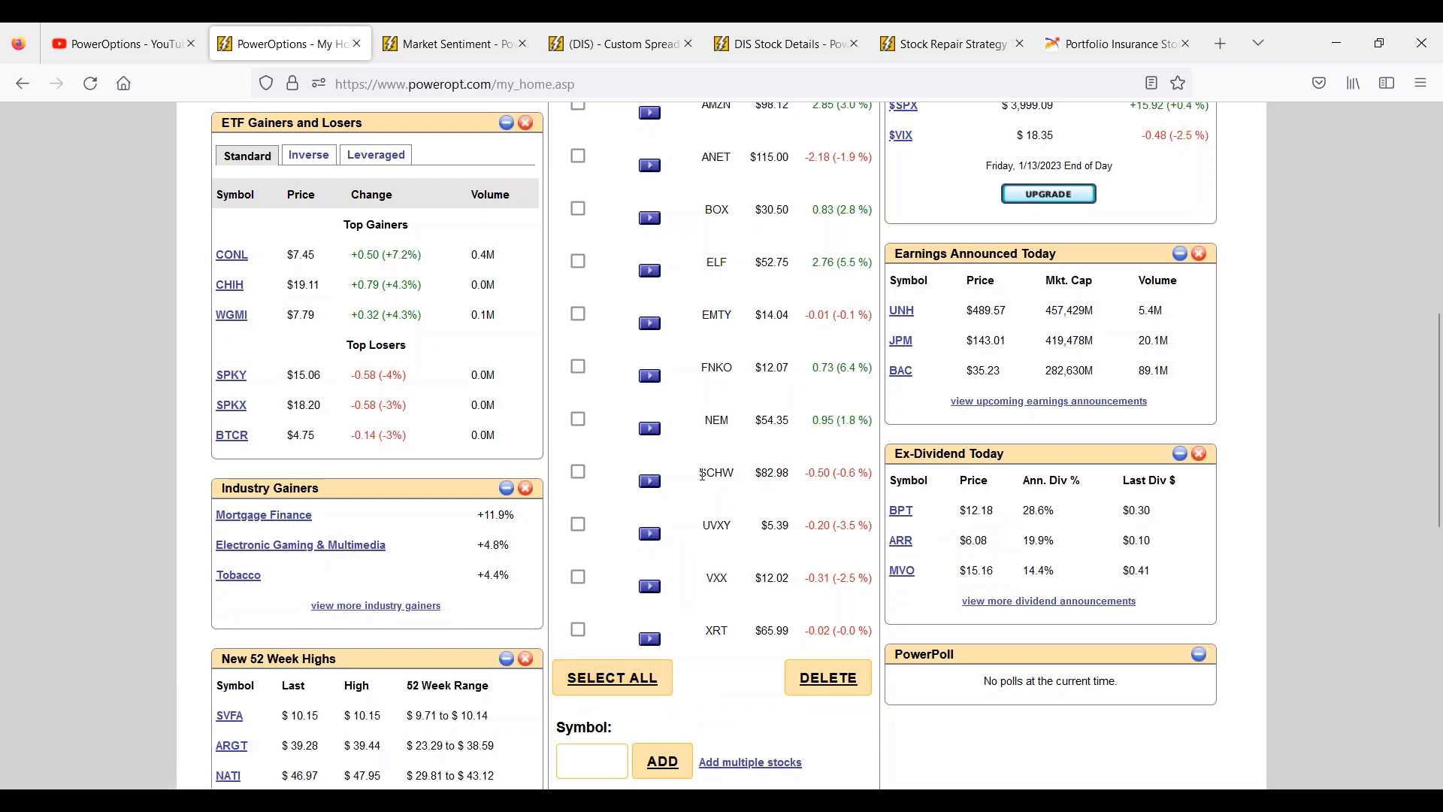
Review the stock symbols in watchlist List 1, including SCHW, ELF, BOX, ANET and NEM
left_click_drag(696, 481, 736, 477)
left_click_drag(700, 265, 744, 267)
left_click(702, 214)
double_click(699, 156)
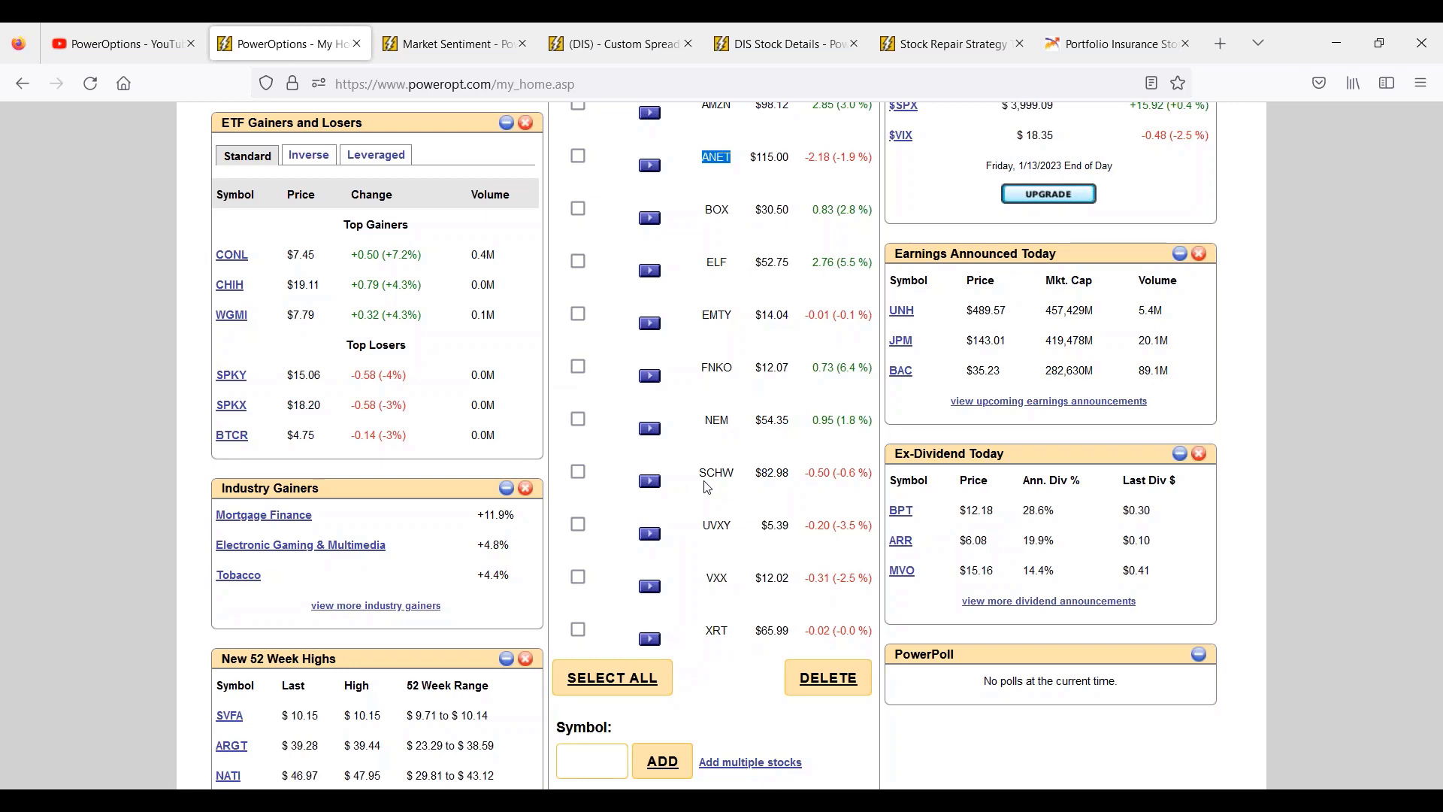
double_click(708, 421)
scroll(630, 466, "up", 4)
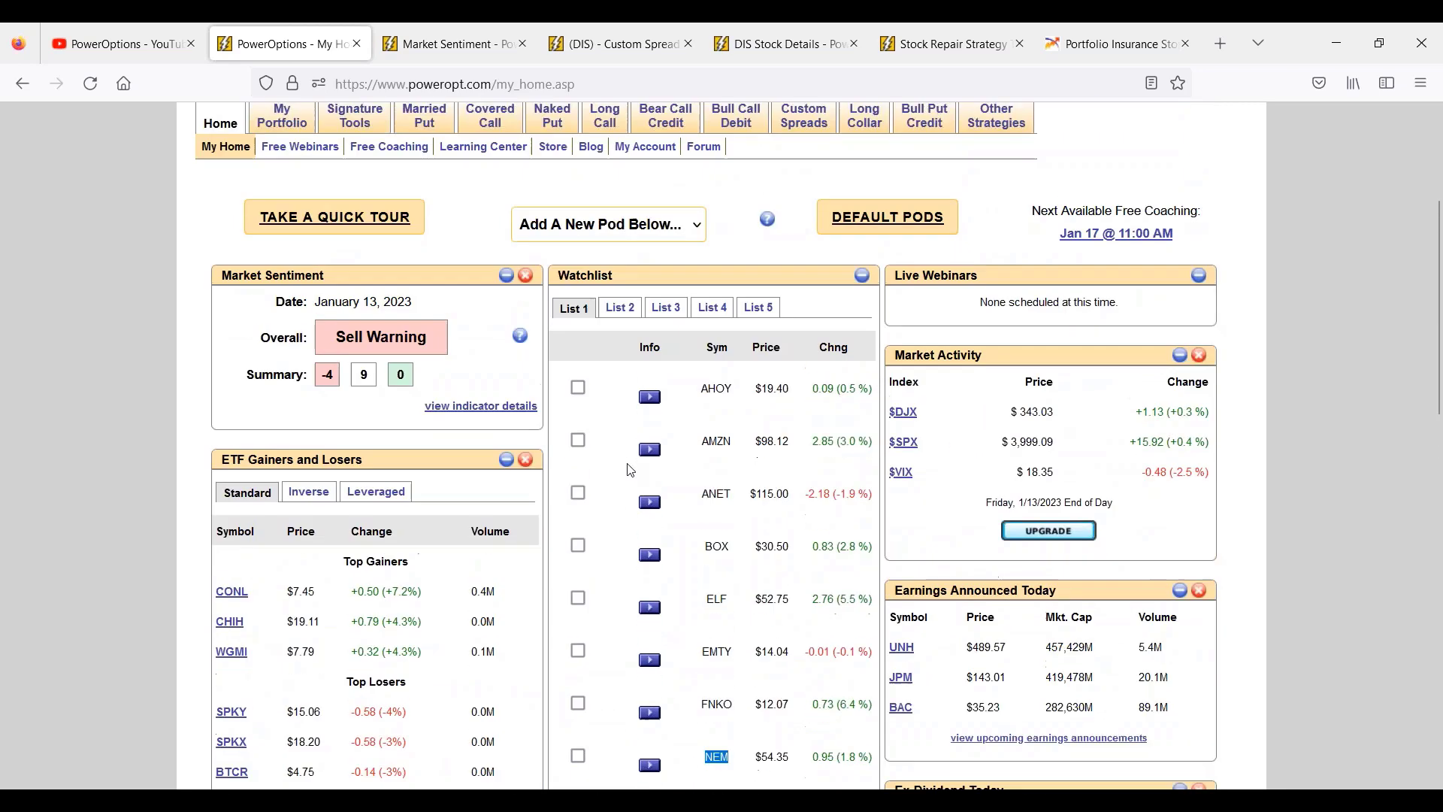
scroll(630, 470, "up", 1)
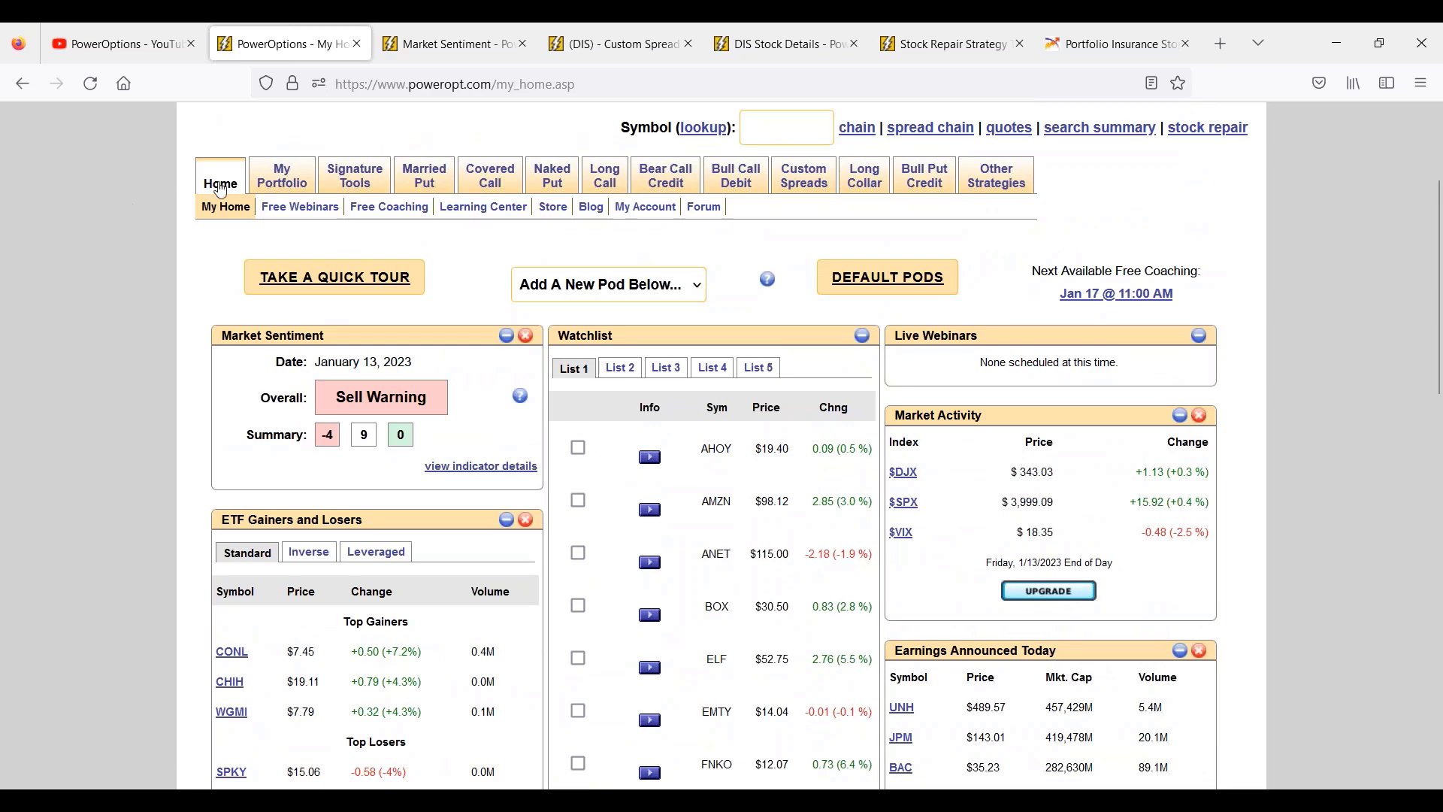
Switch to watchlist List 4 and add the symbols AAPL and IBM
left_click(221, 190)
left_click(664, 370)
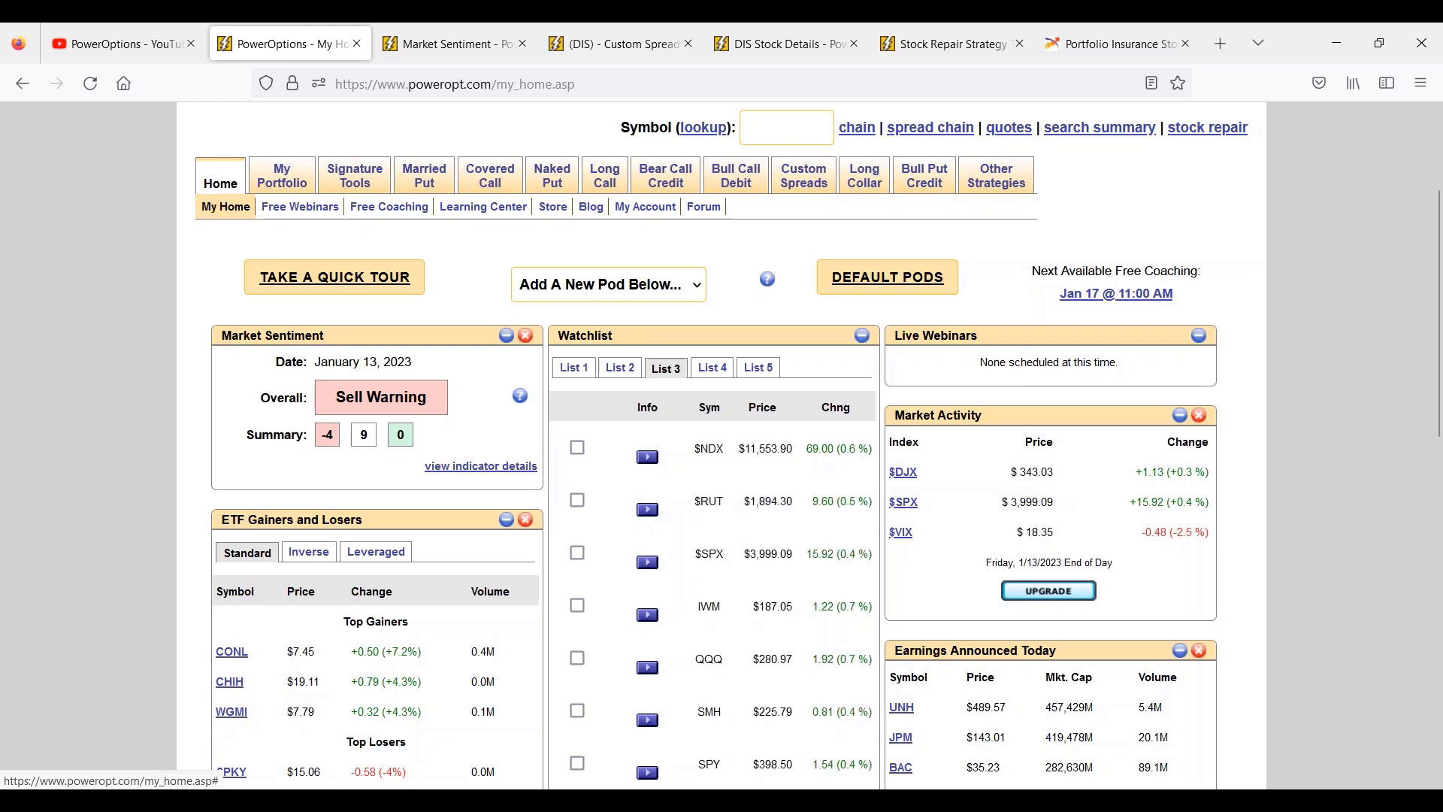
left_click(714, 370)
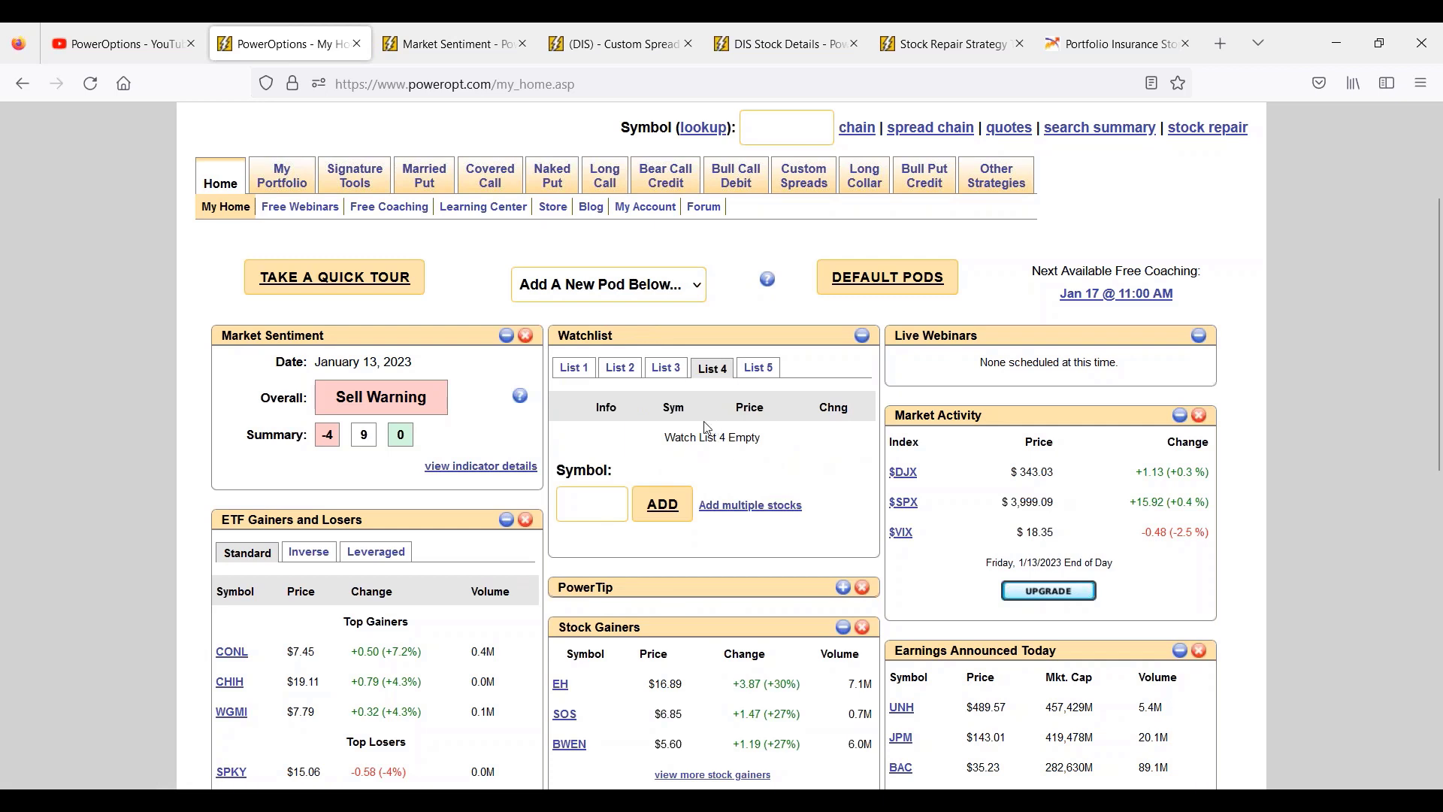
left_click(599, 515)
type("AAPL")
left_click(660, 505)
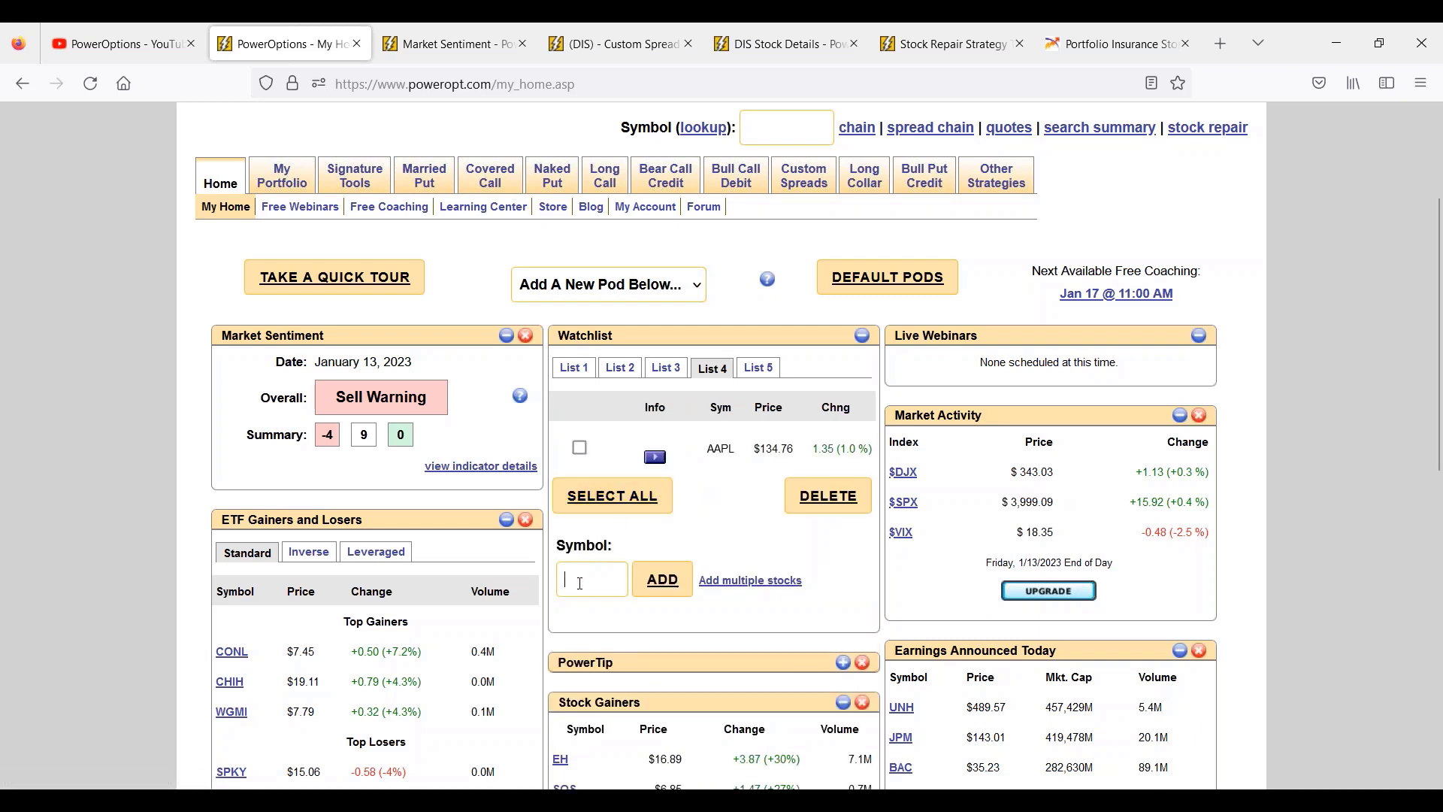
type("IBM")
left_click(660, 580)
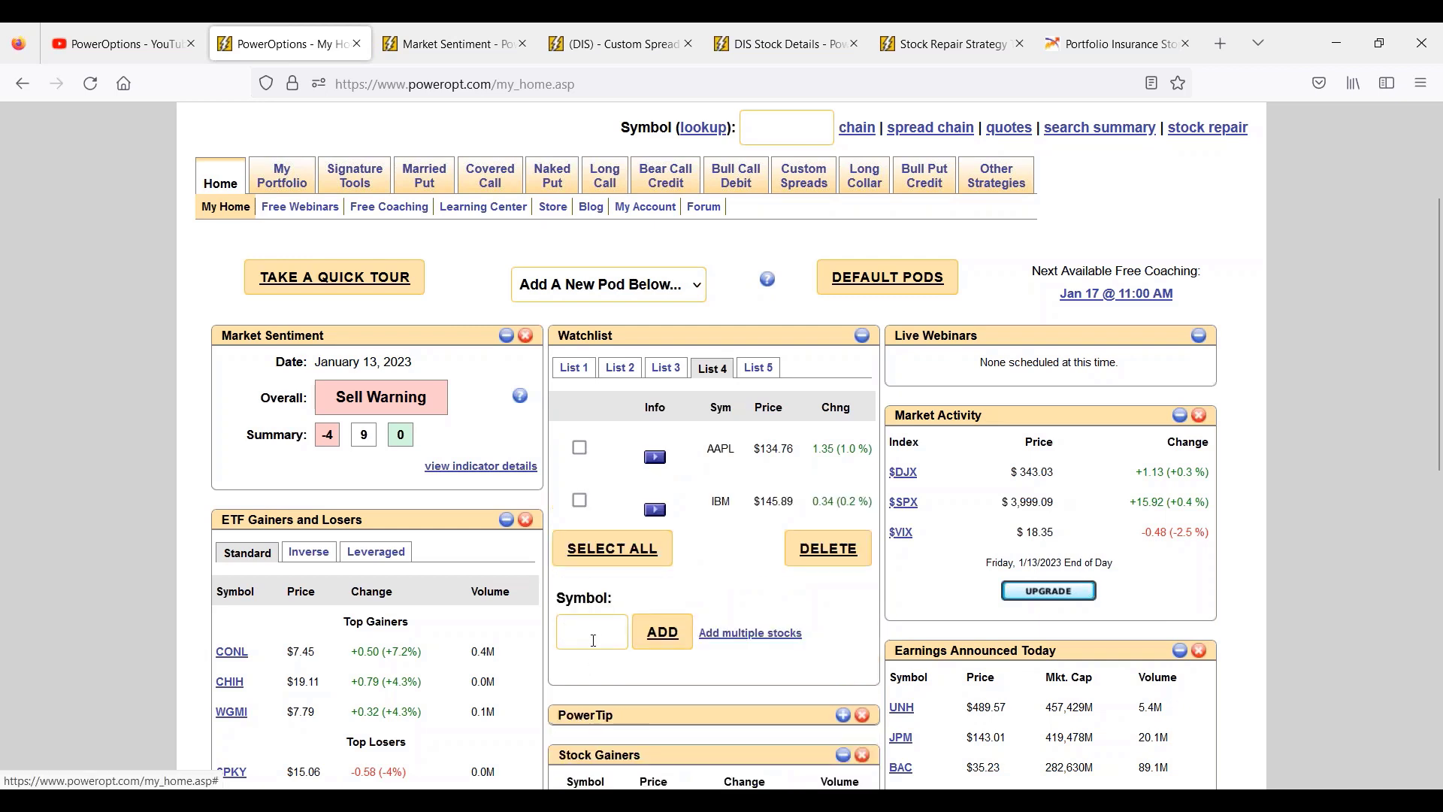
Add the symbols META, MSFT and NFLX to watchlist List 4
type("META")
left_click(661, 632)
type("MSFT")
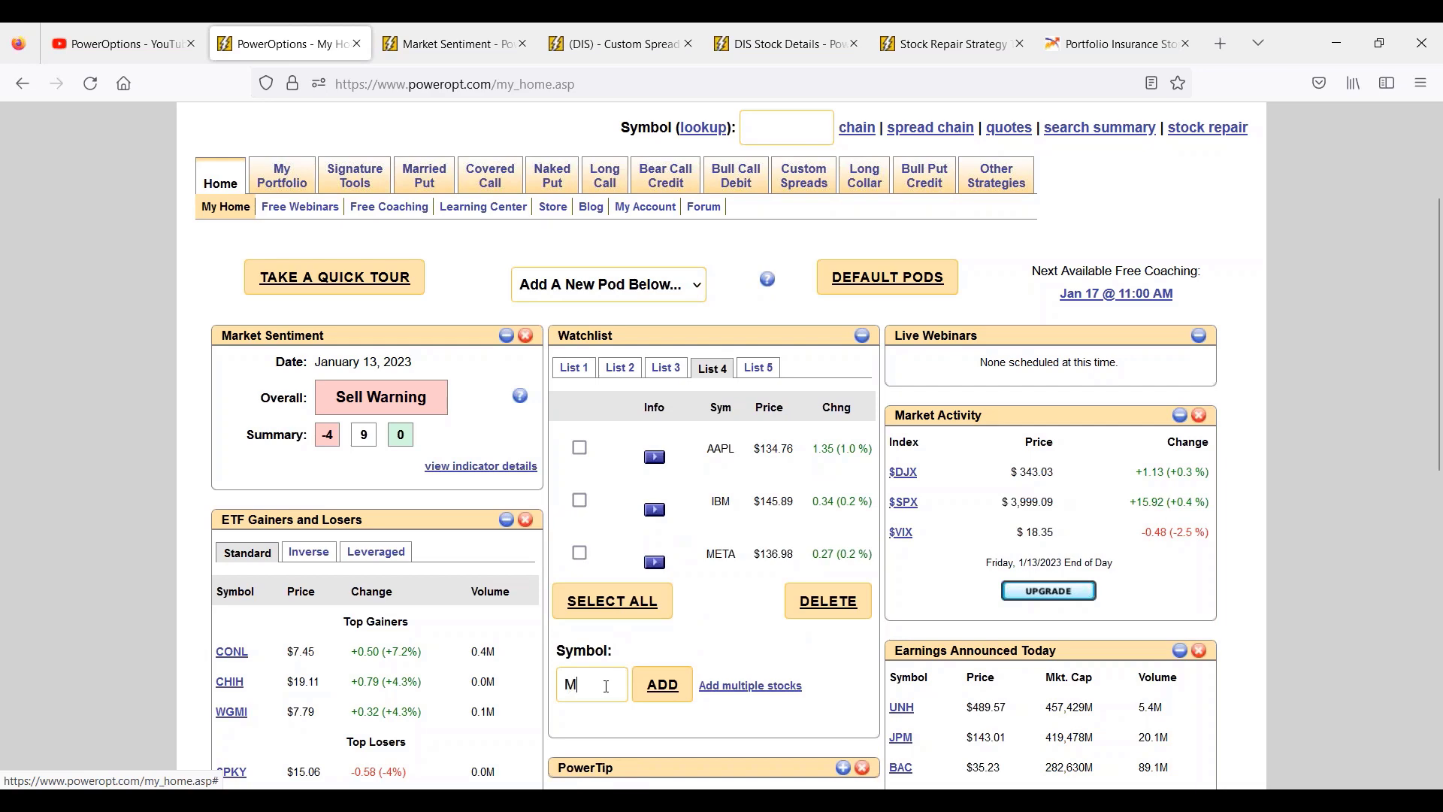
left_click(662, 684)
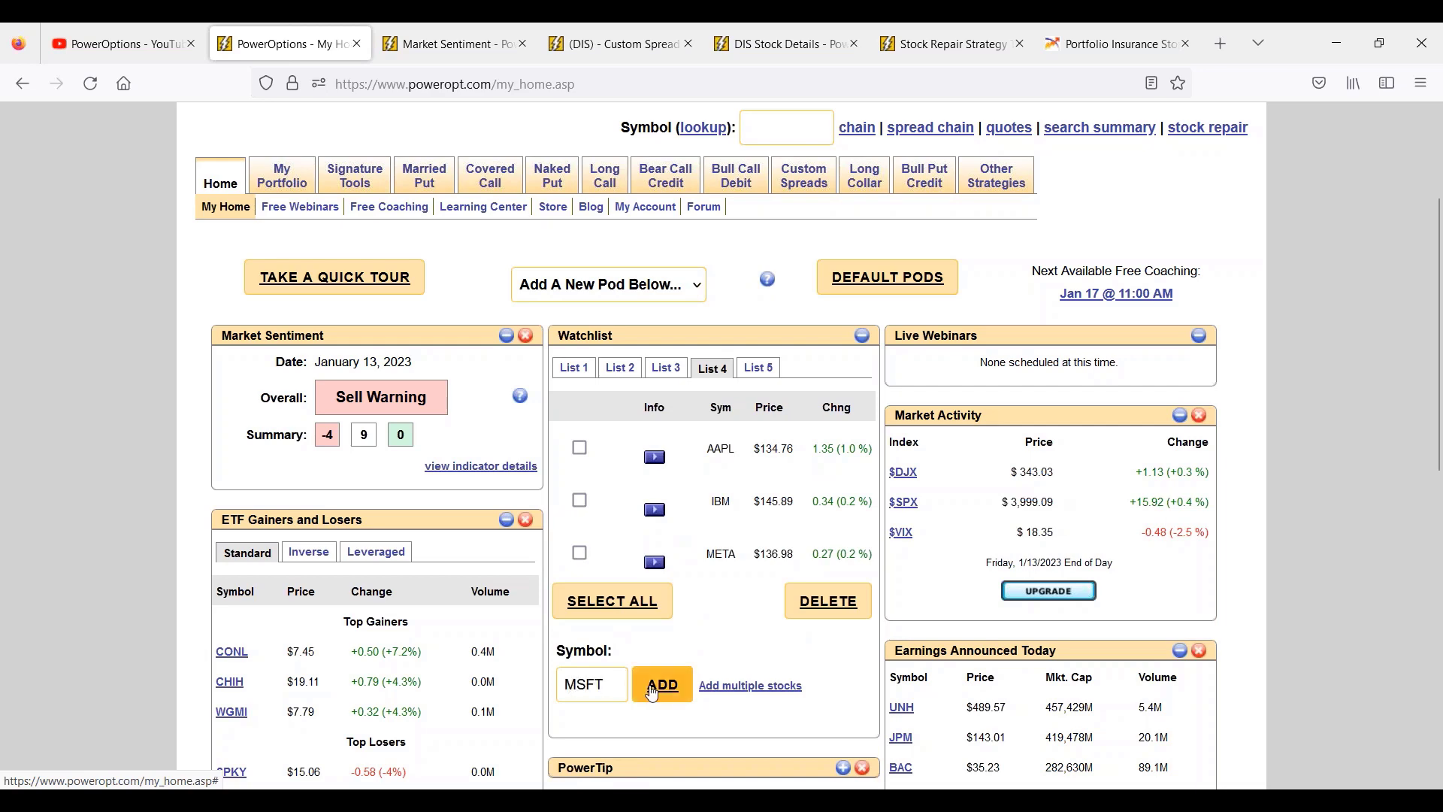
scroll(580, 641, "down", 2)
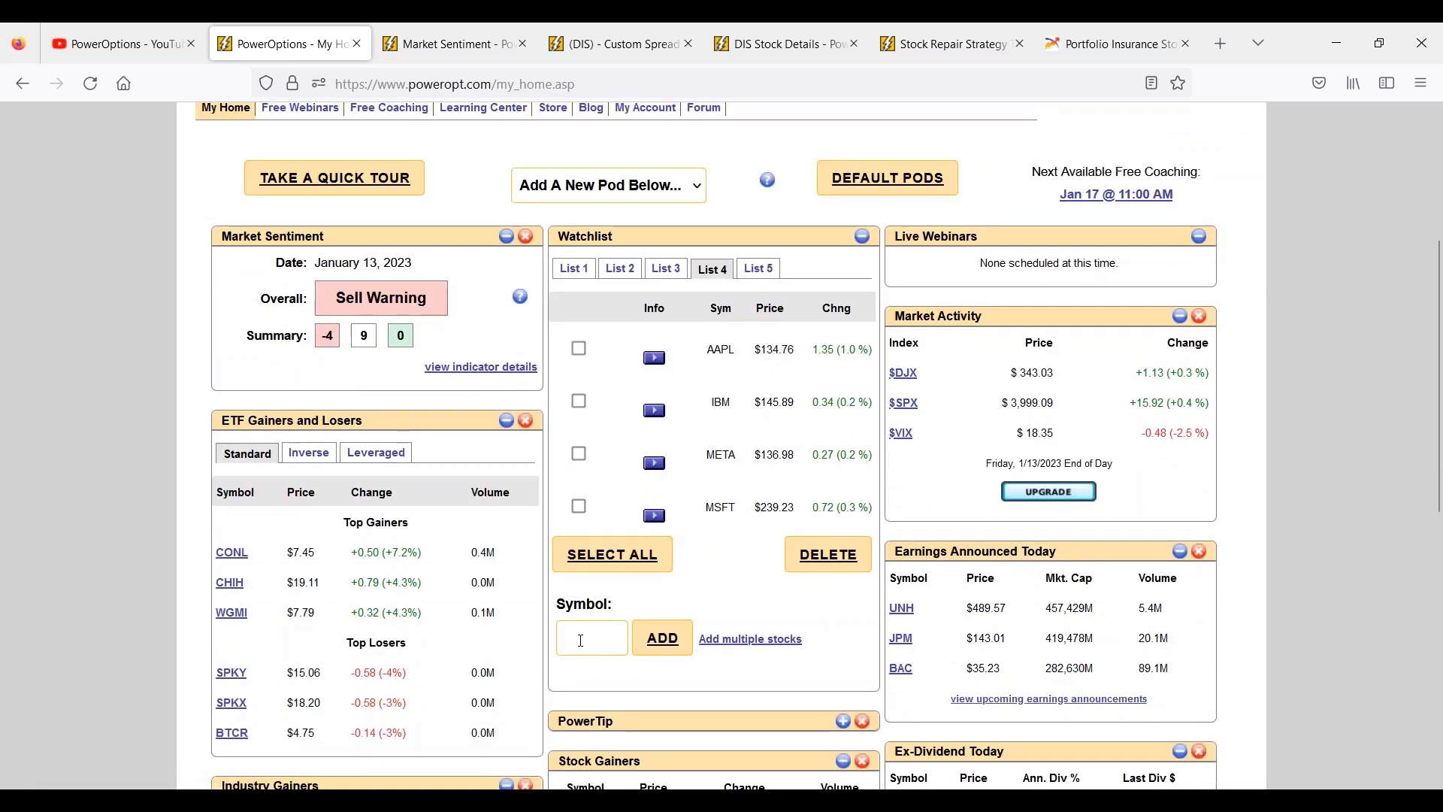
type("NFLX")
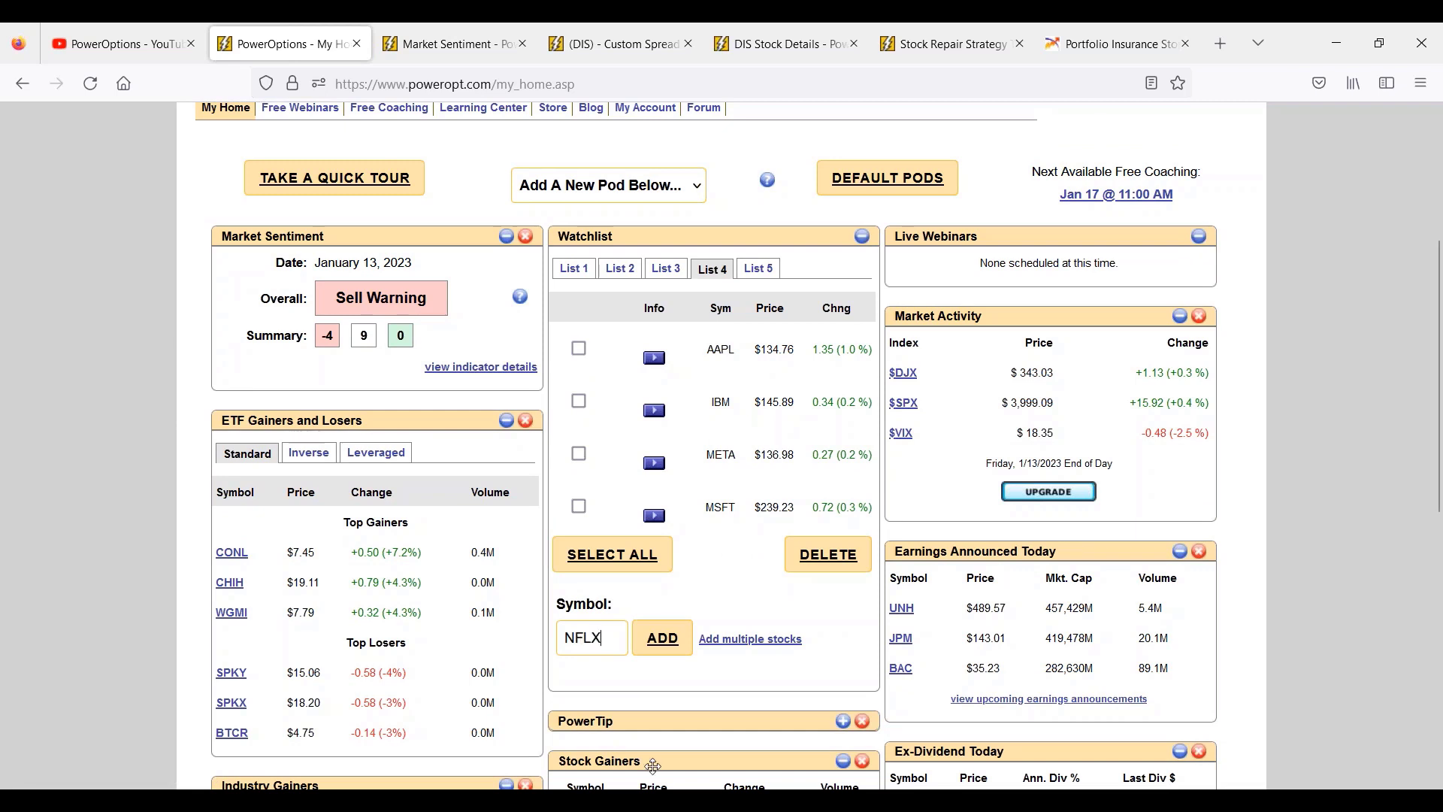
left_click(684, 655)
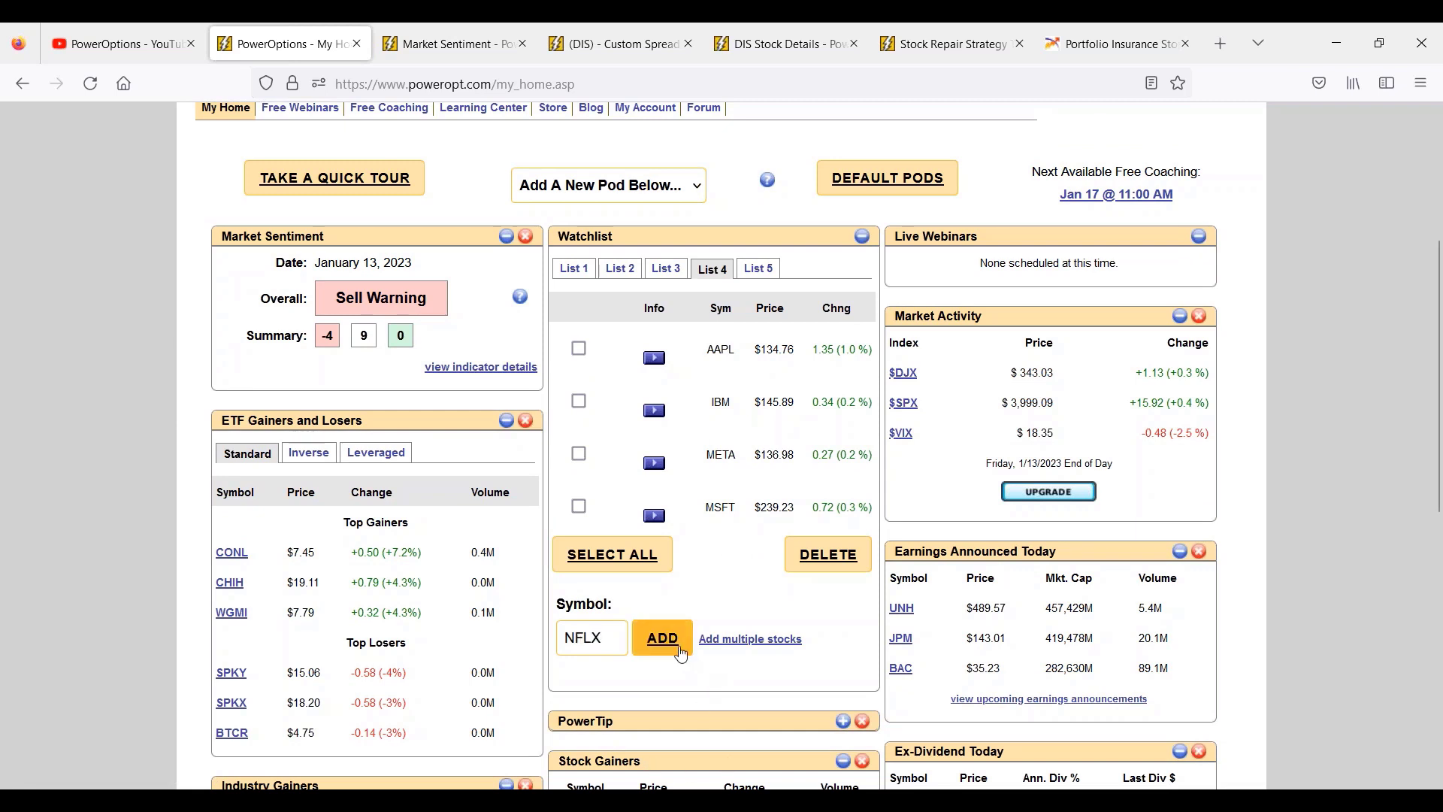
Add the symbol GOOGL to watchlist List 4
double_click(706, 455)
left_click(737, 463)
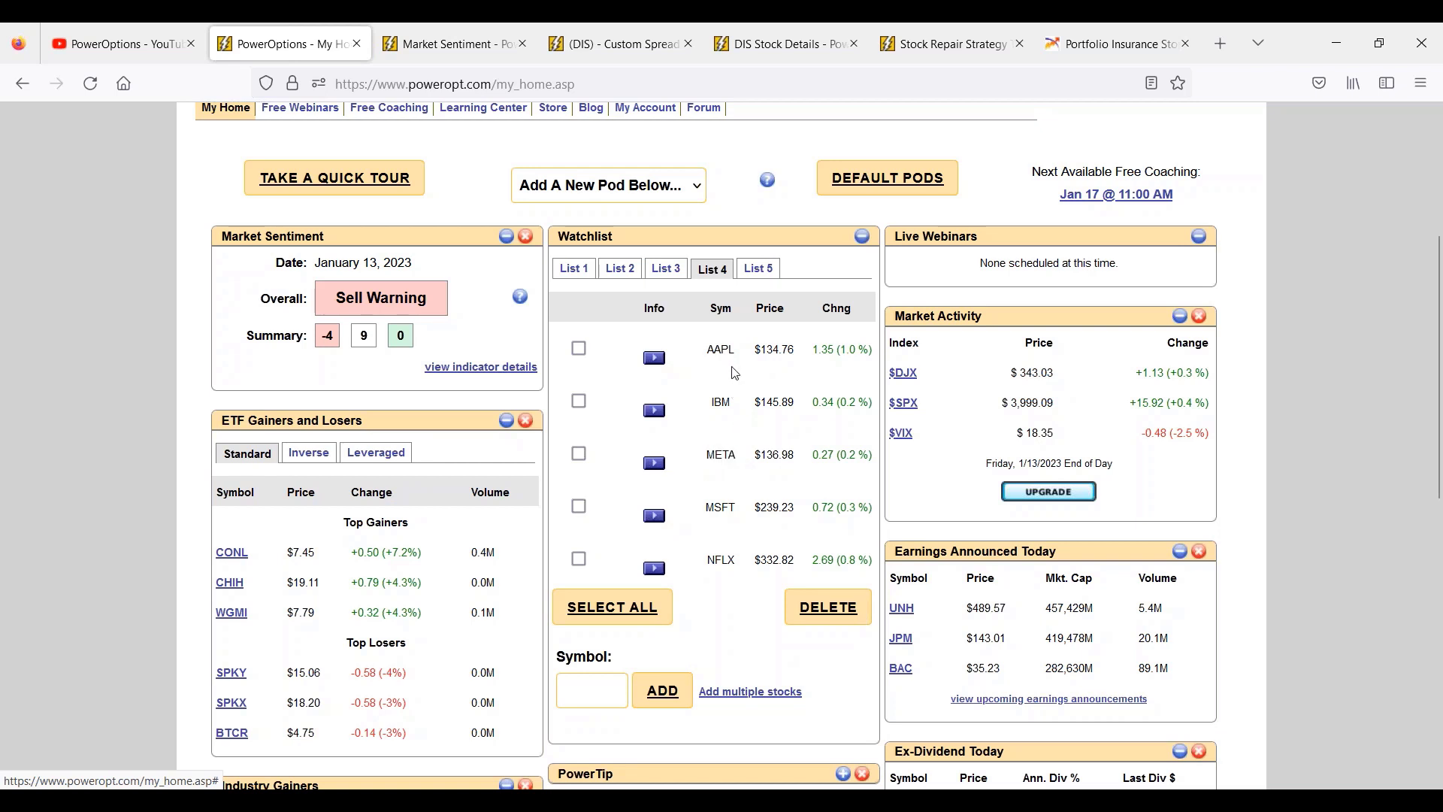
left_click(604, 698)
type("Google")
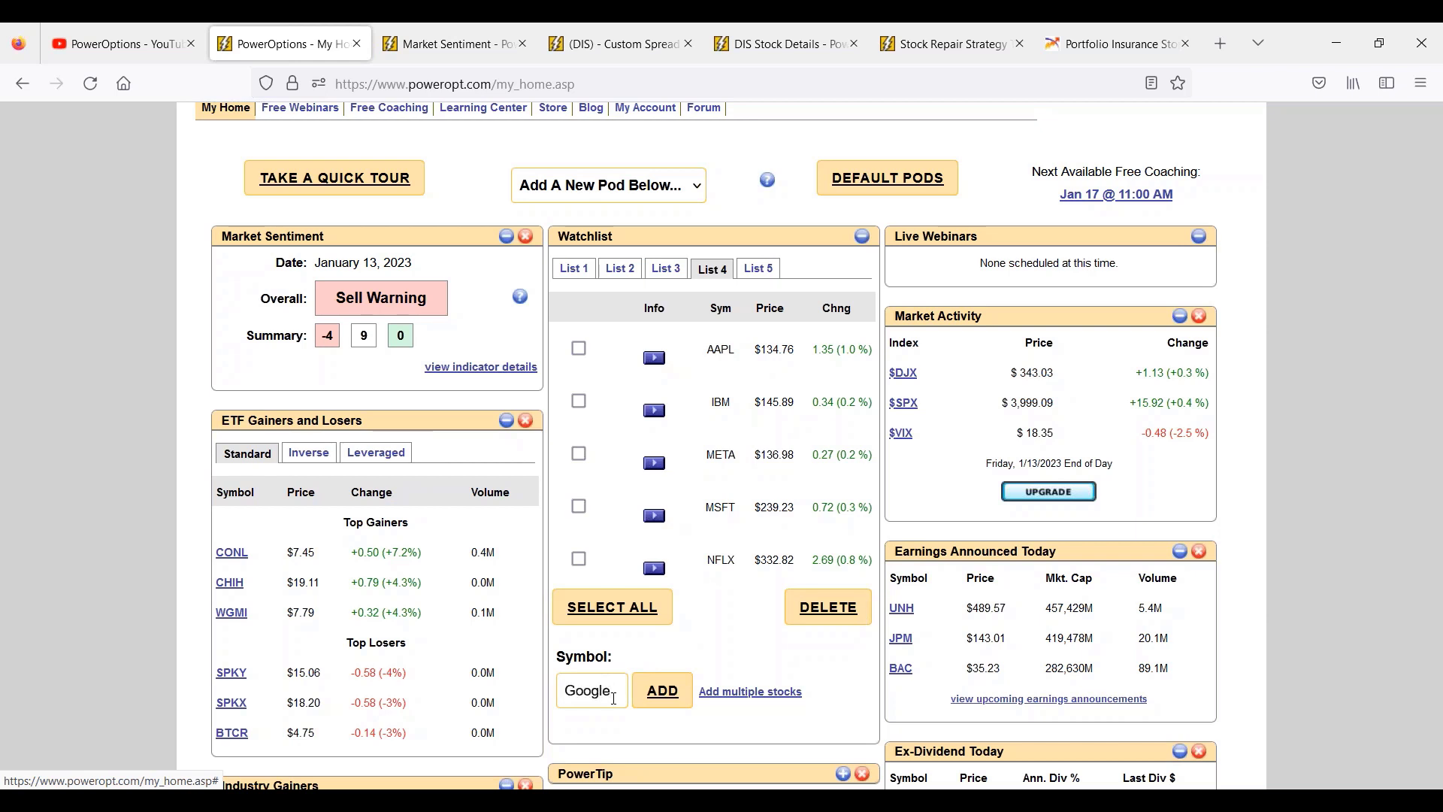
key("BackSpace")
left_click(662, 690)
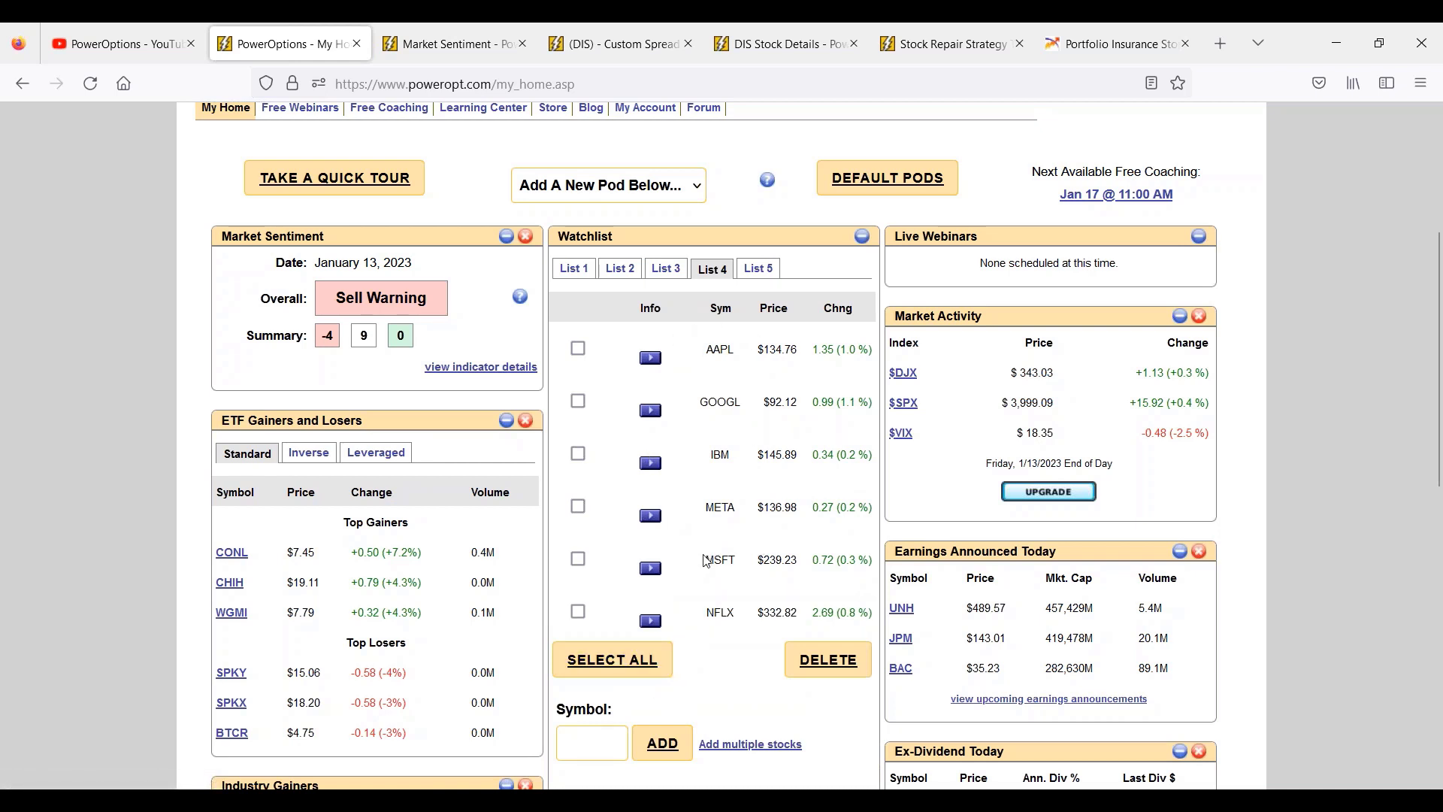
left_click_drag(703, 560, 745, 565)
left_click(728, 588)
Open the Bull Put Credit search and clear all of its filters
scroll(680, 264, "up", 2)
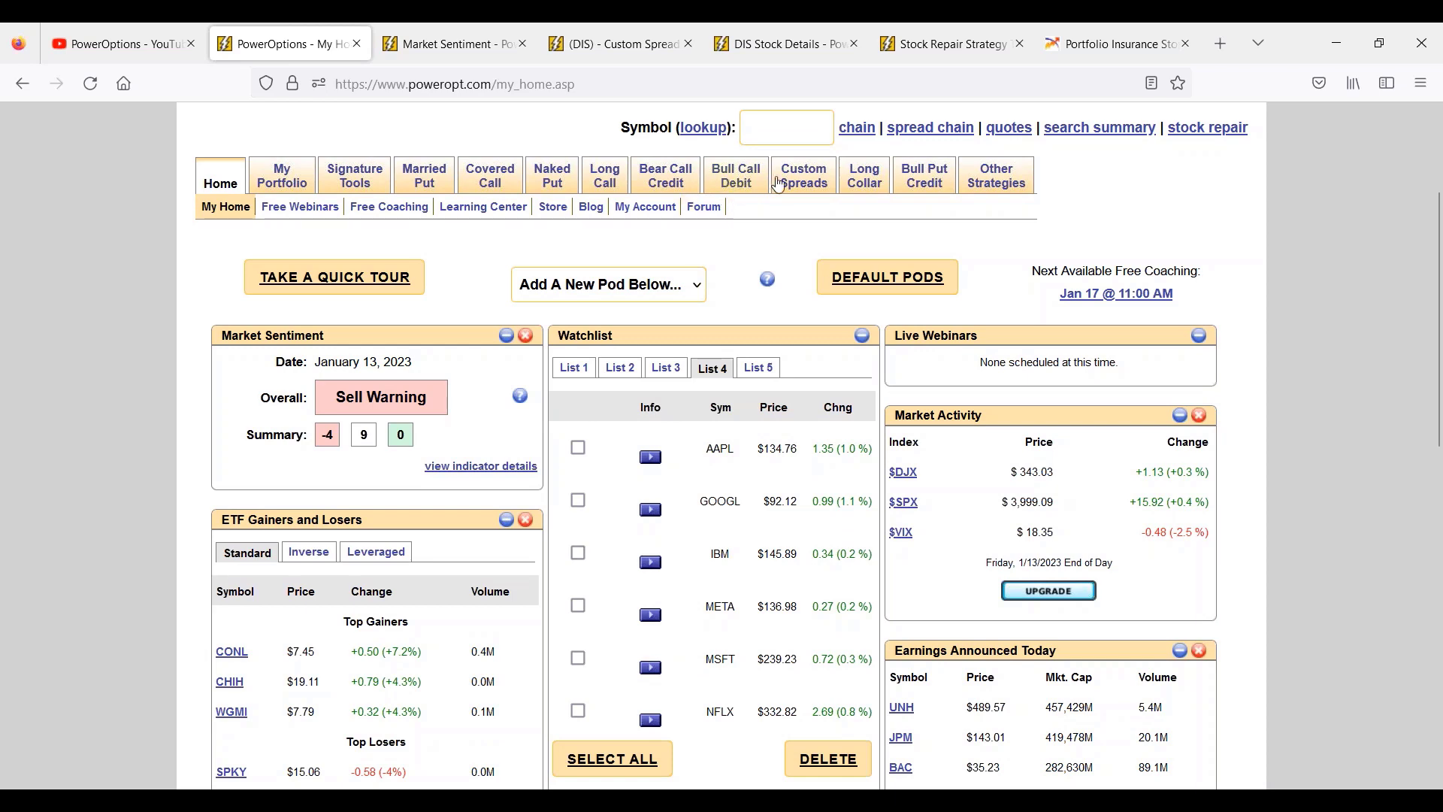
mouse_move(933, 194)
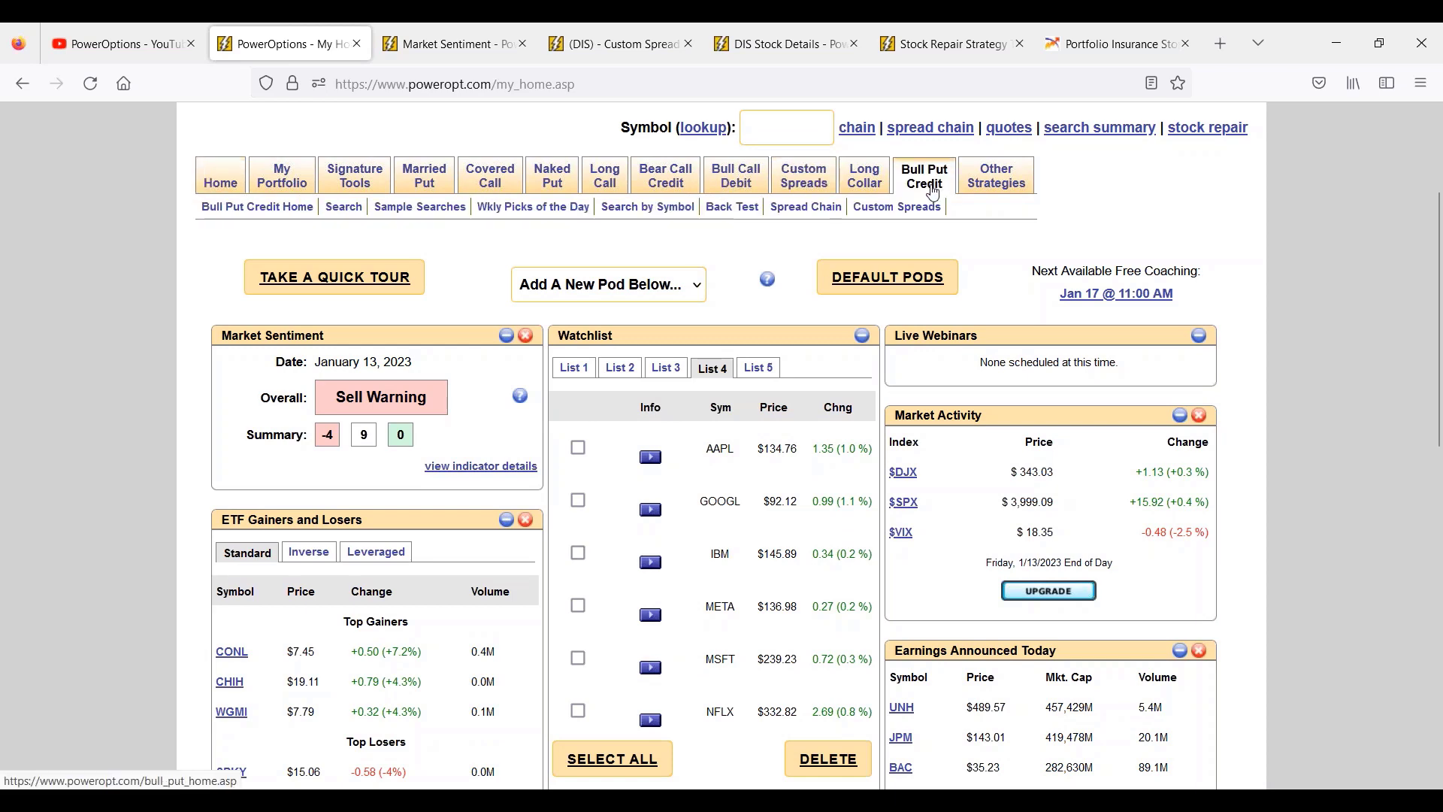
left_click(343, 207)
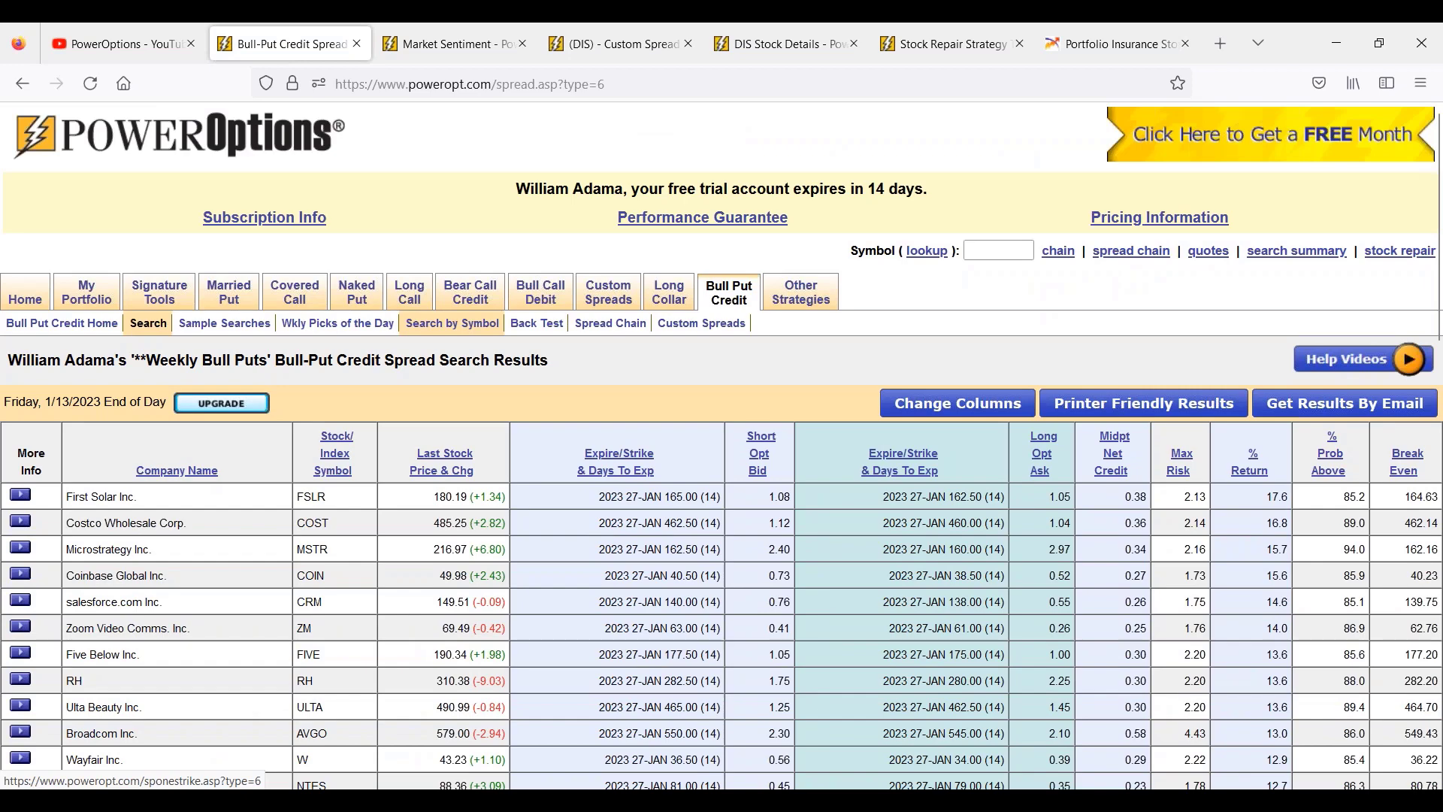
scroll(636, 342, "down", 4)
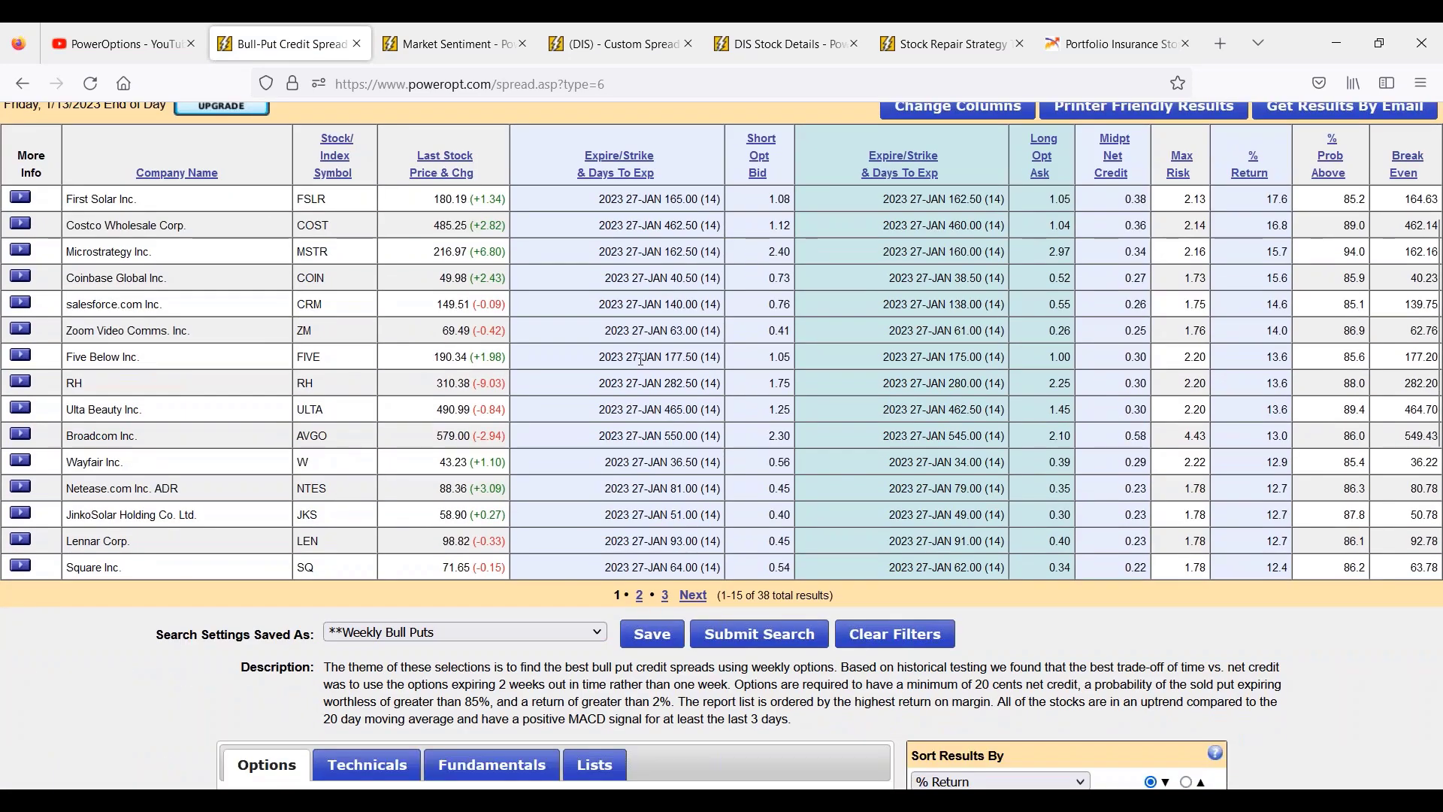
scroll(642, 360, "down", 4)
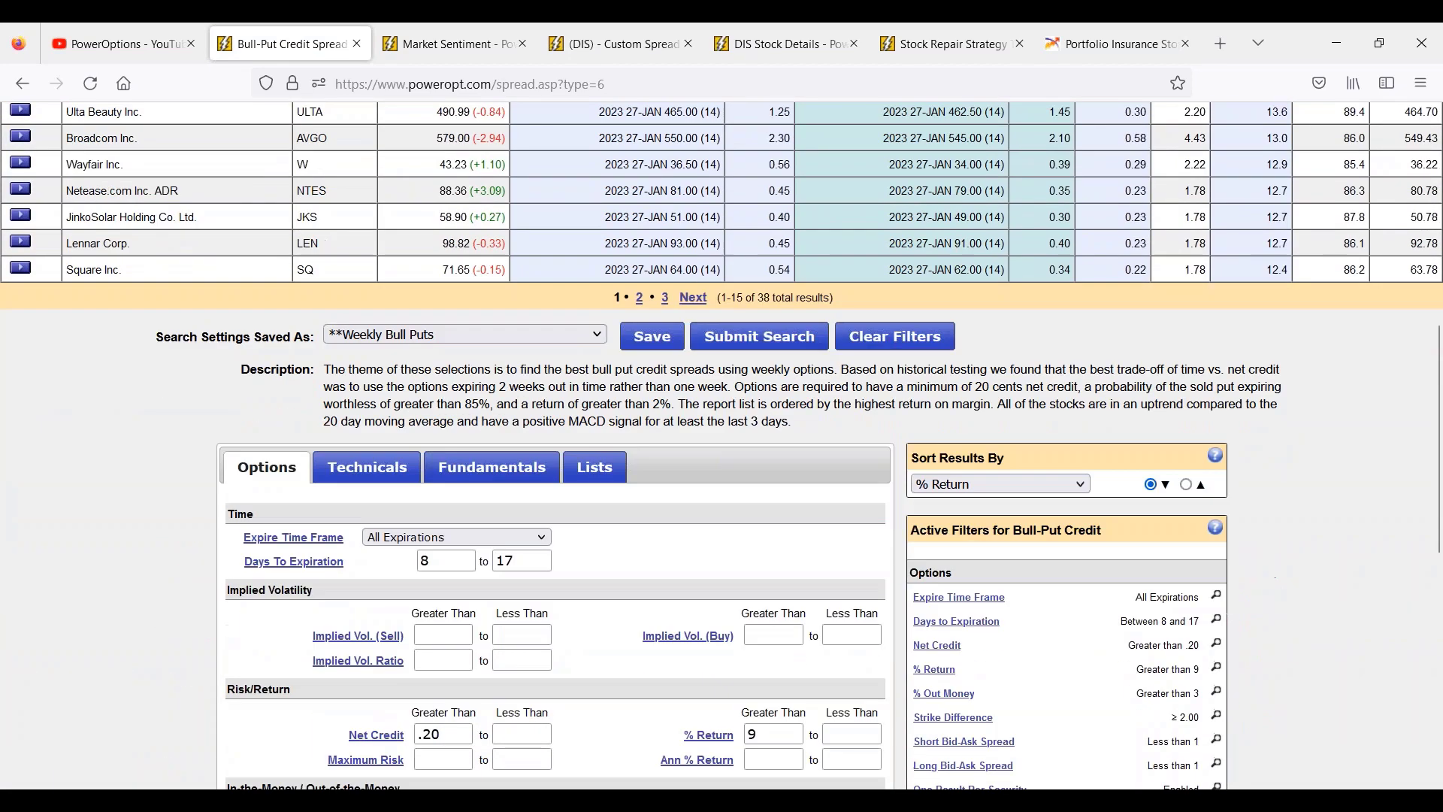
left_click(895, 336)
scroll(746, 571, "down", 2)
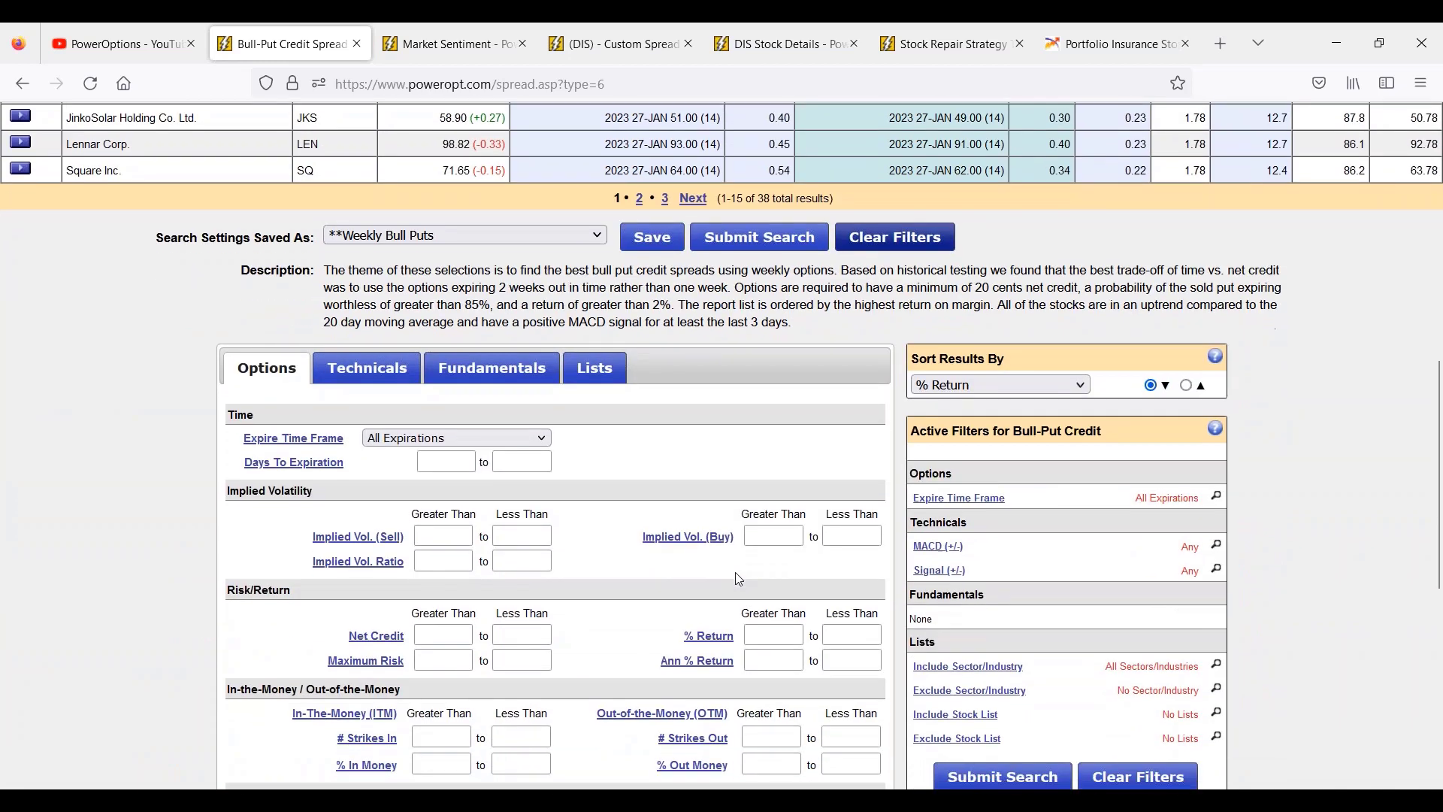
Keep the expire time frame at All Expirations and set the days to expiration range from 2 to 10
left_click(449, 462)
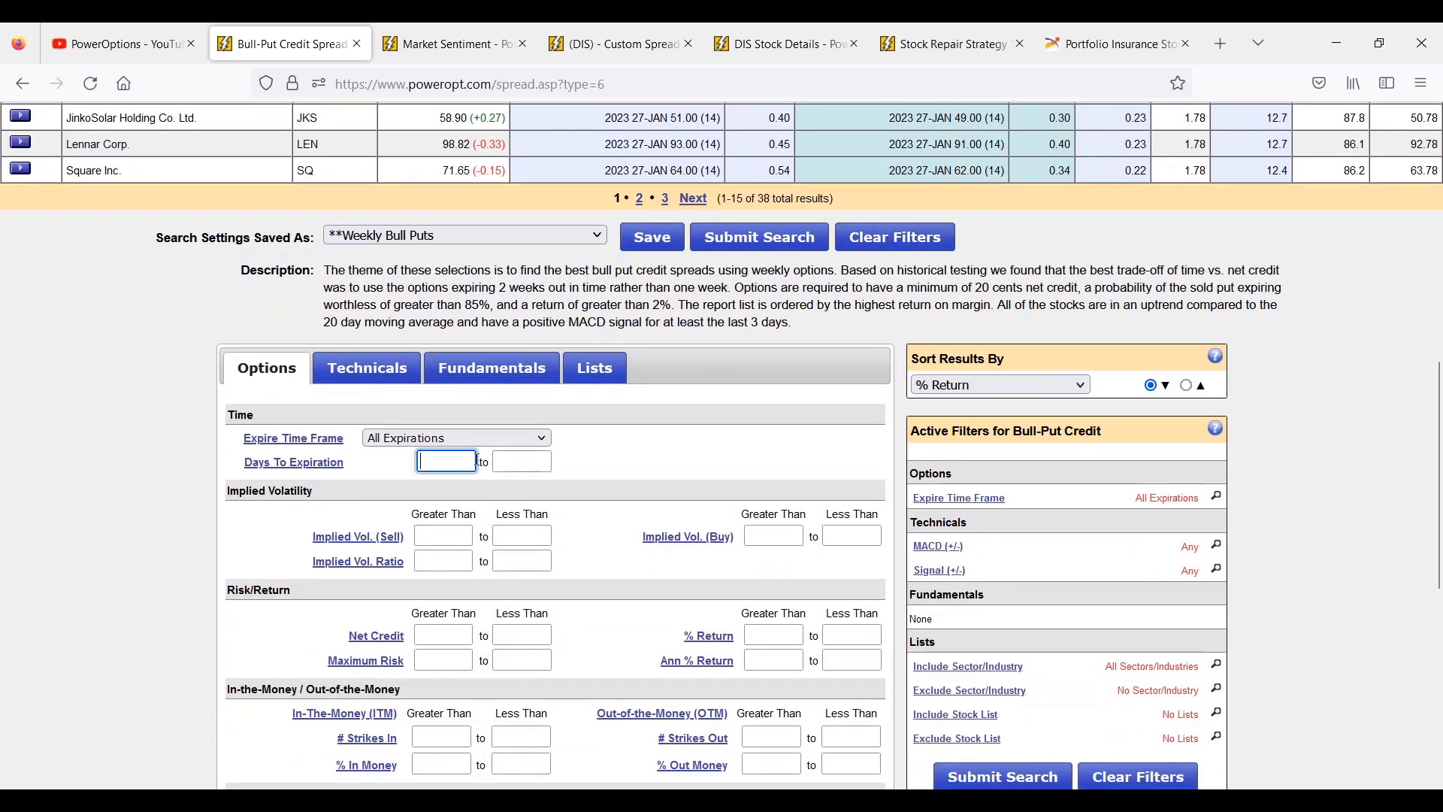
left_click(508, 441)
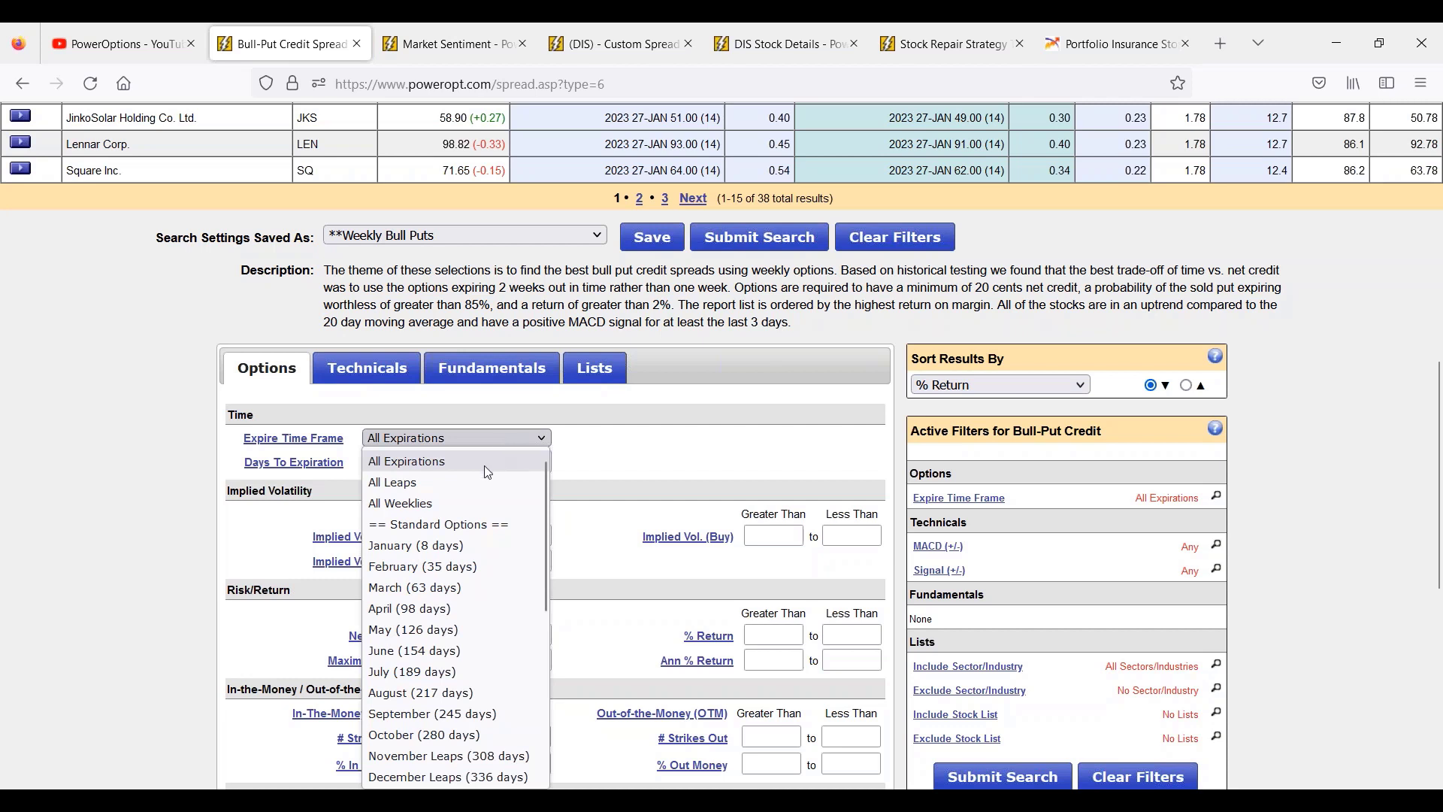
left_click(485, 469)
left_click(472, 463)
type("2")
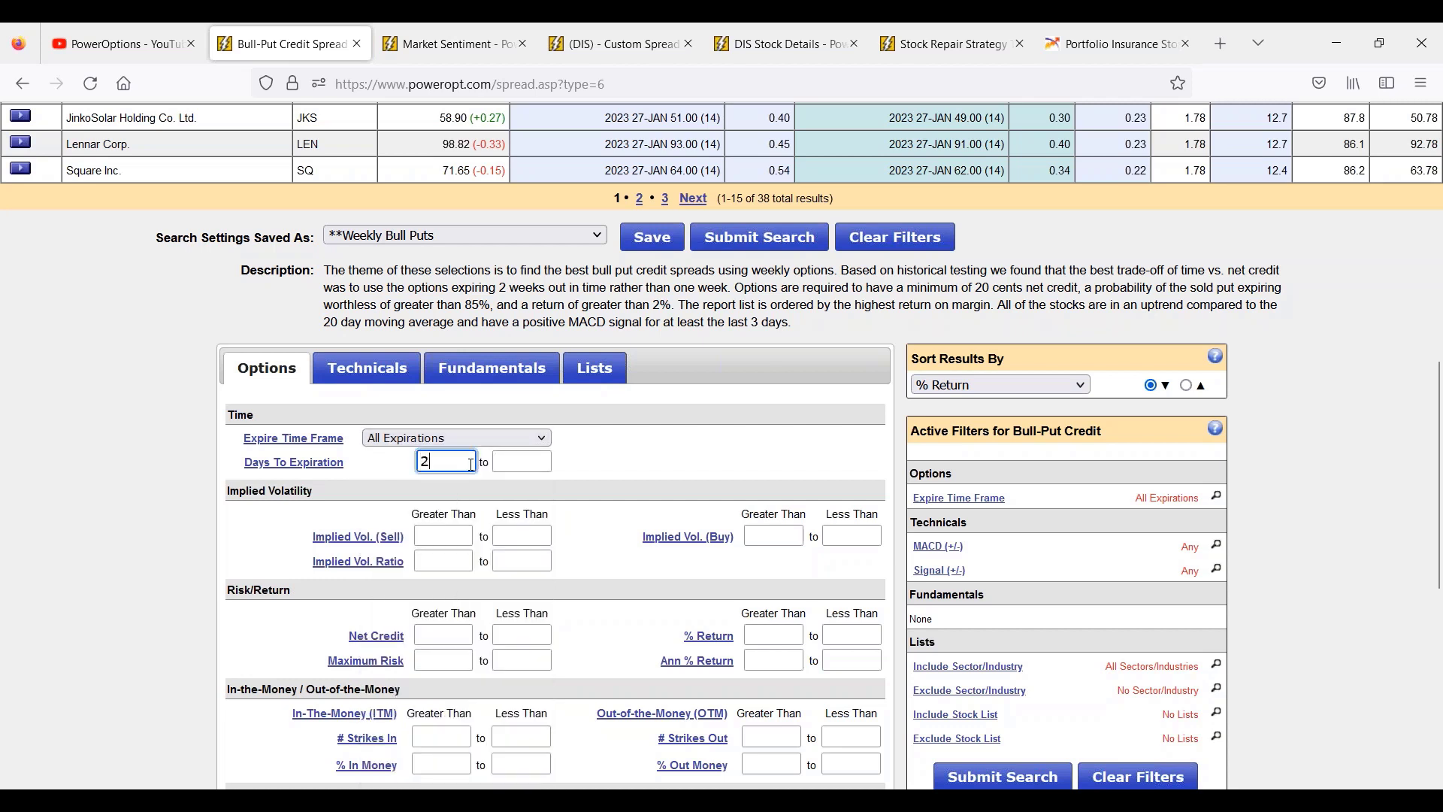
left_click(519, 460)
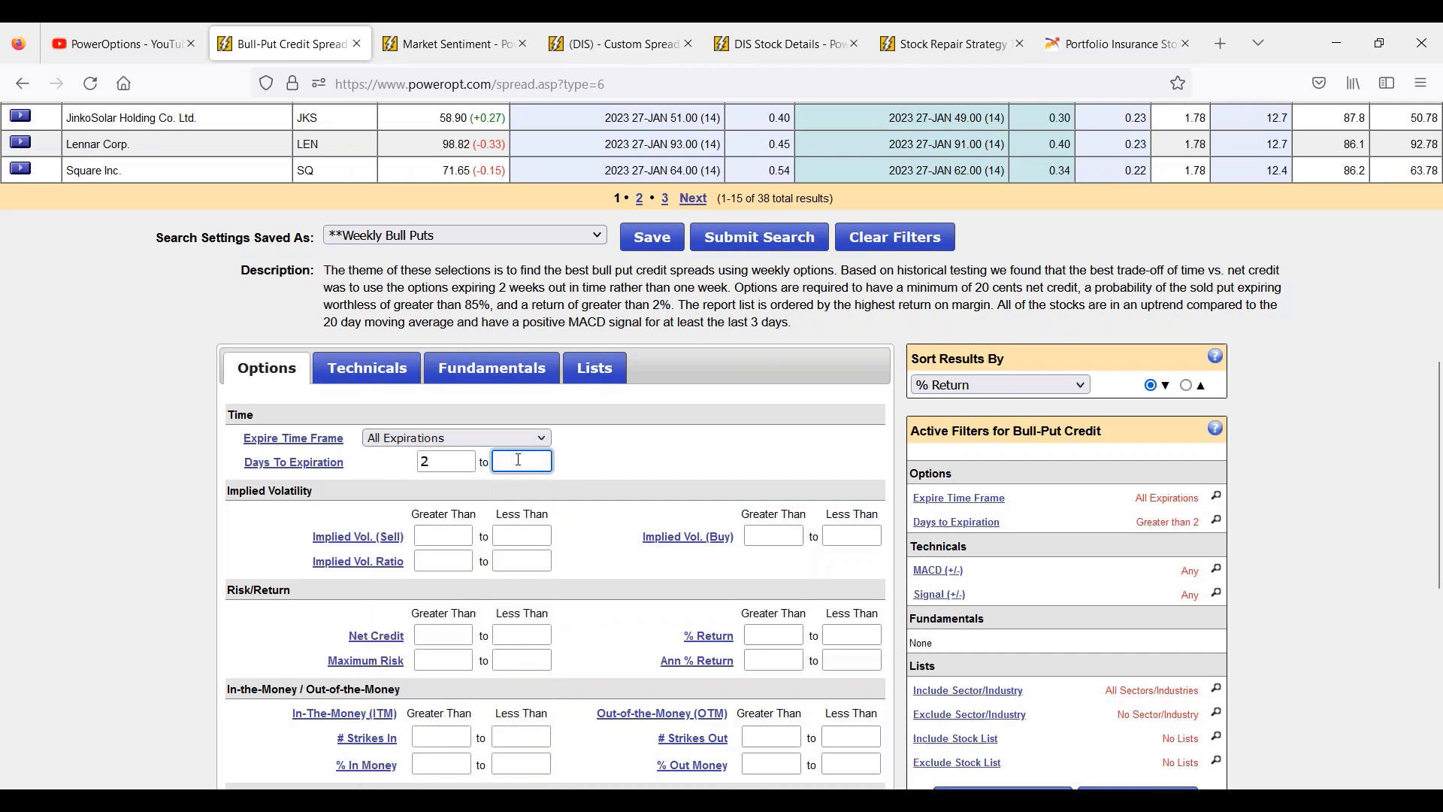
type("10")
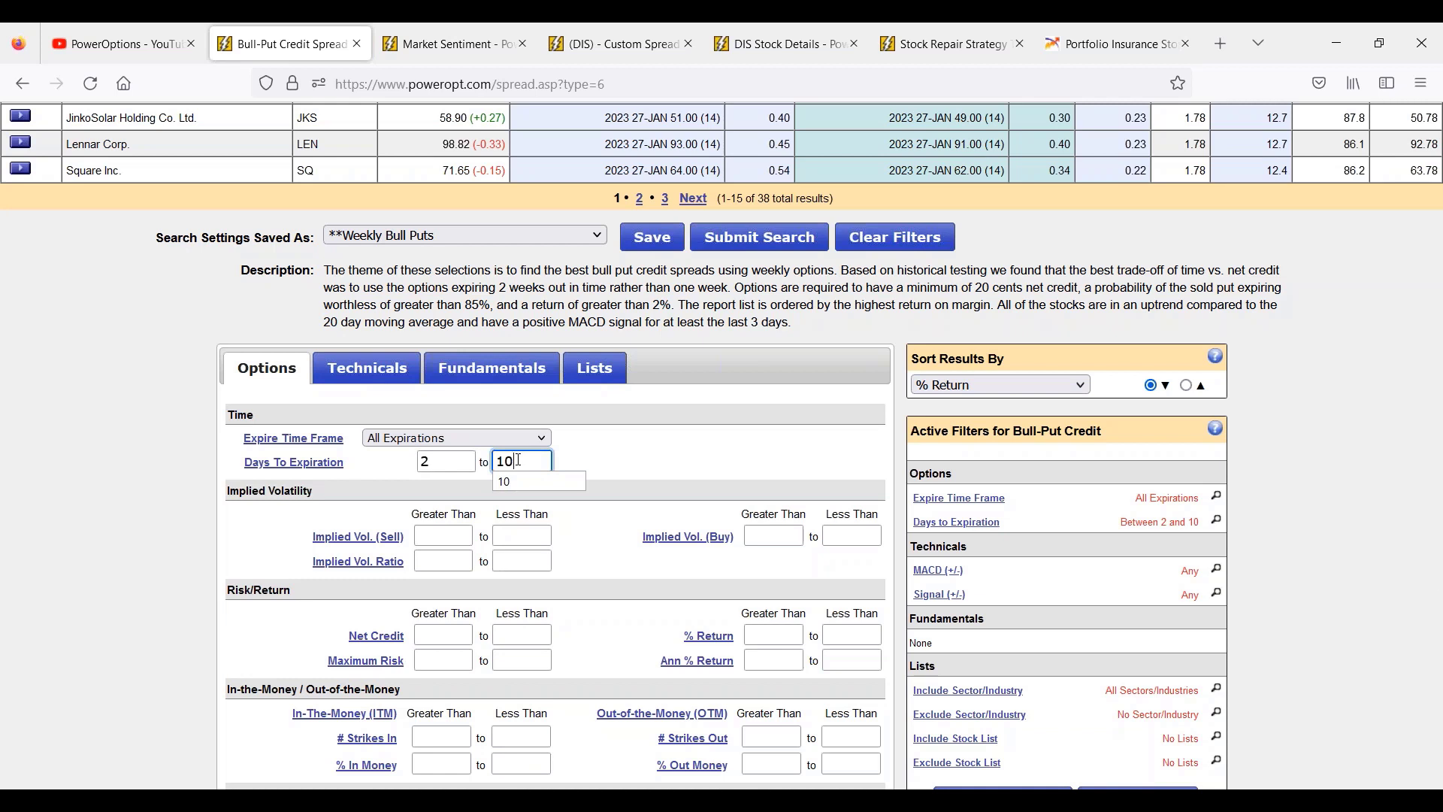
Set the minimum net credit to .25 and the minimum % return to 11.5
scroll(519, 466, "down", 1)
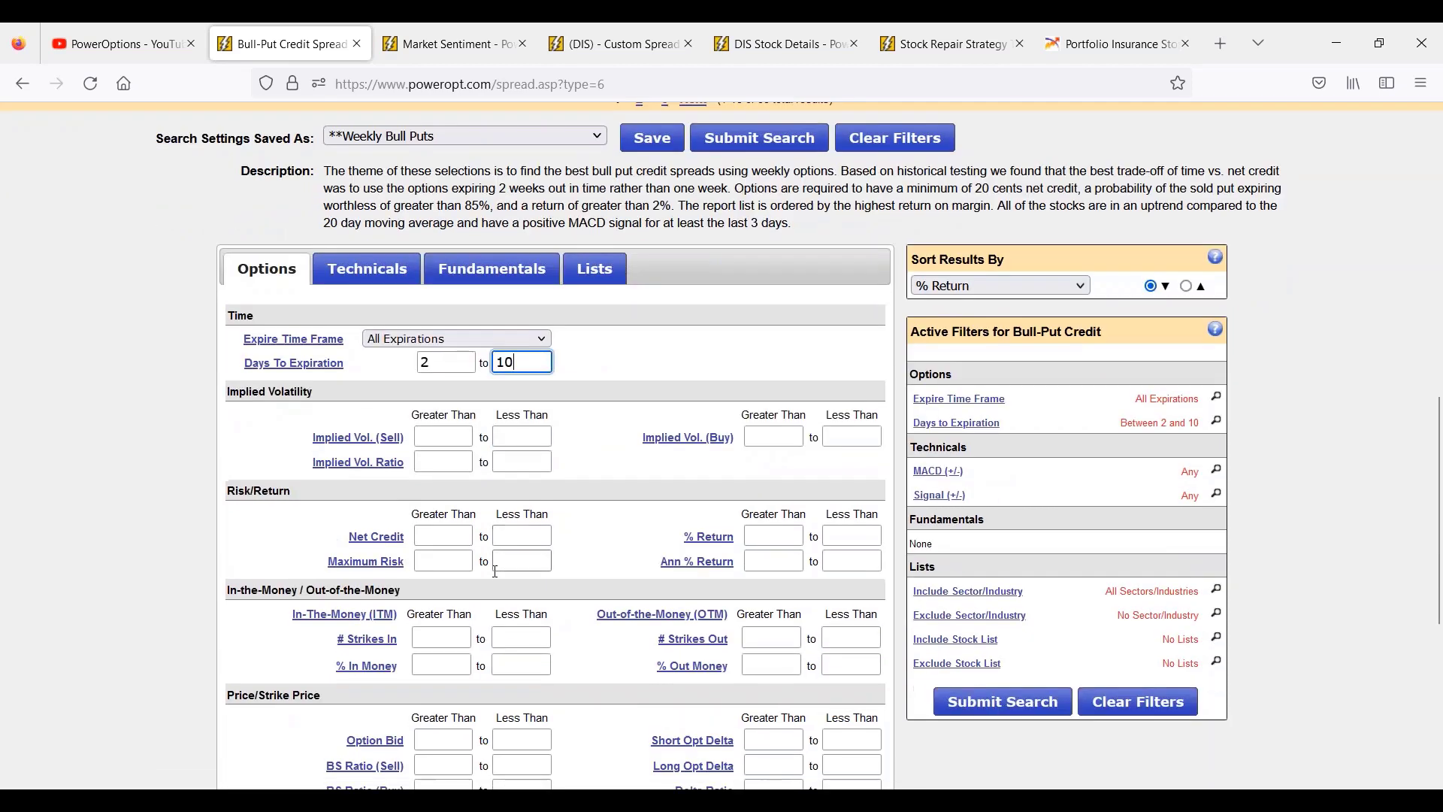
left_click(466, 540)
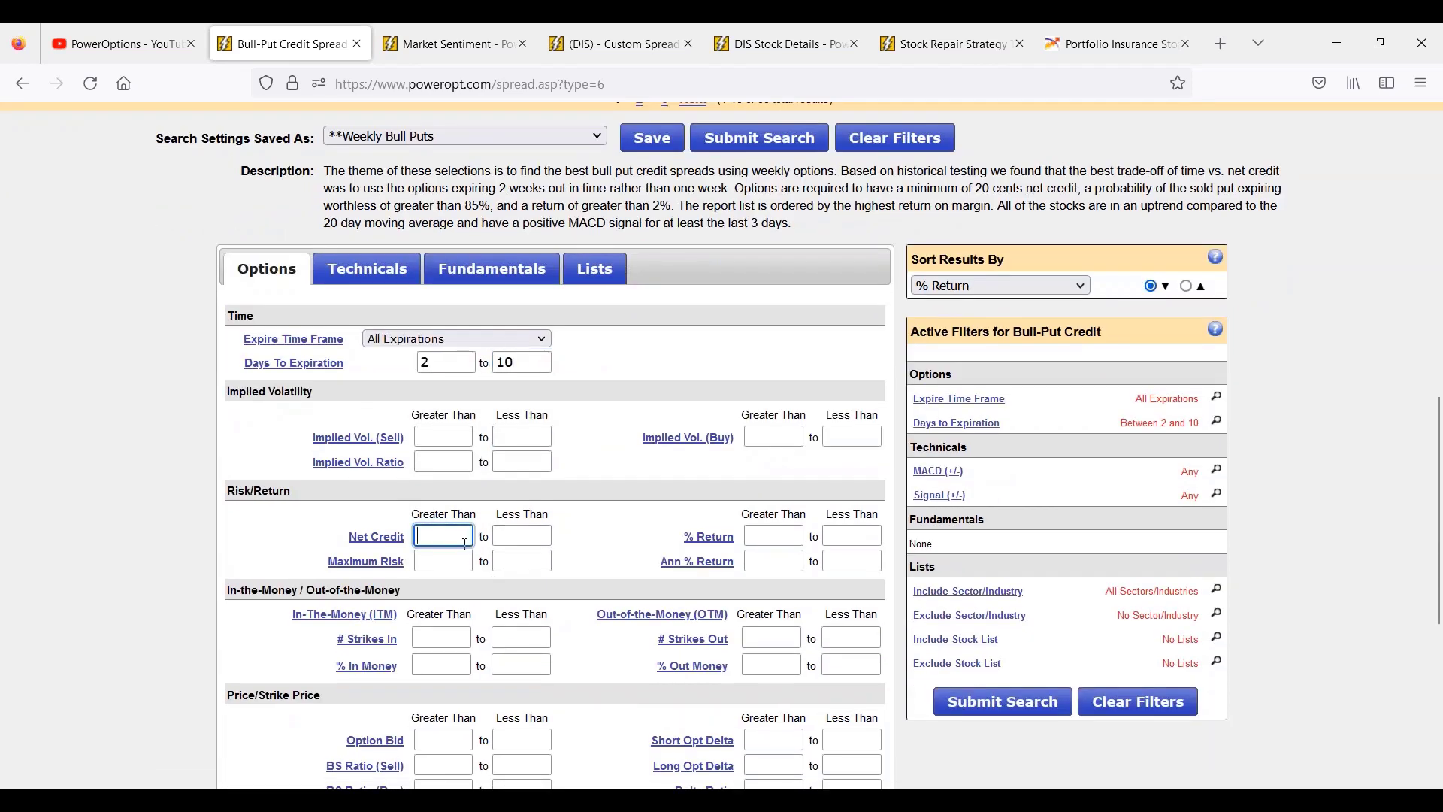
type(".25")
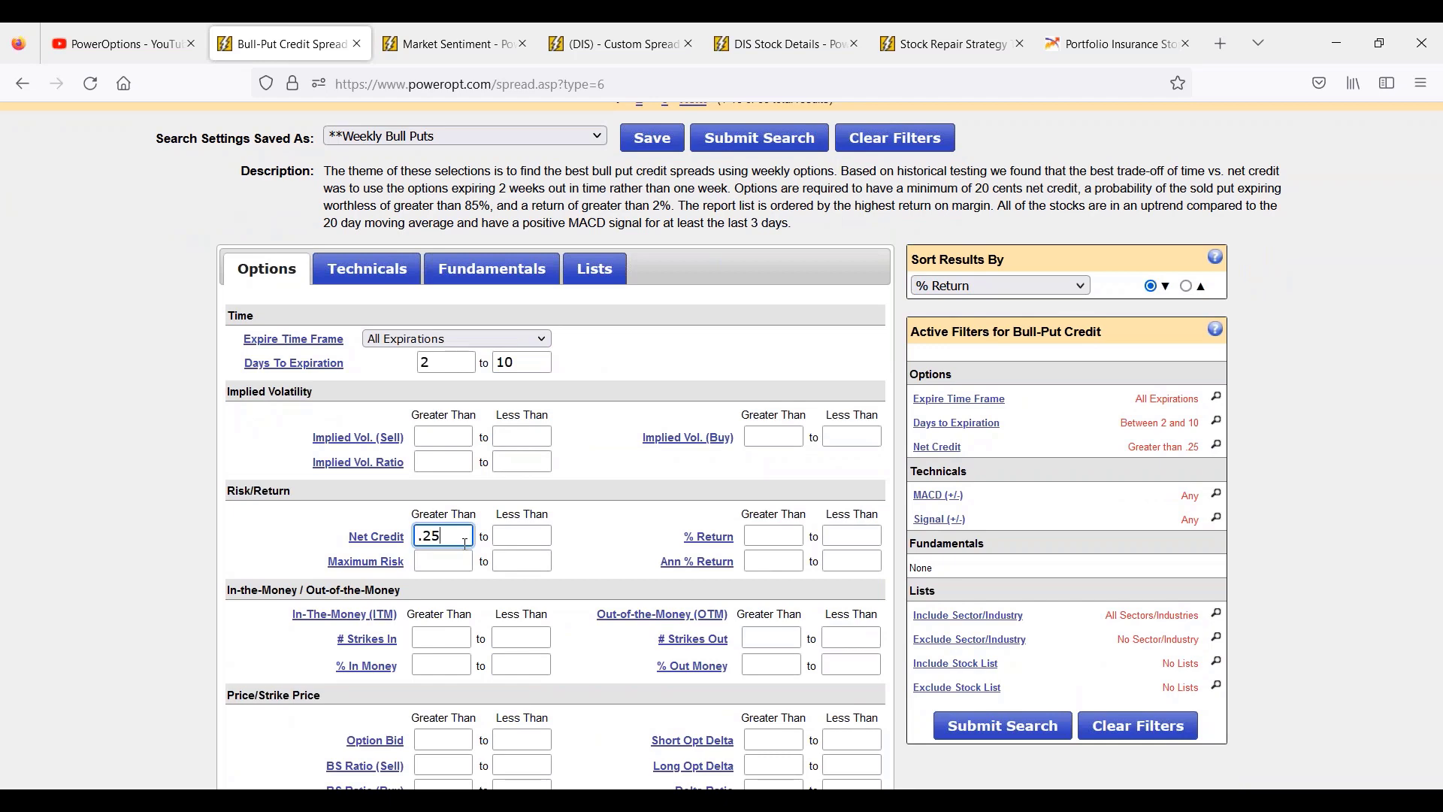
scroll(465, 542, "down", 1)
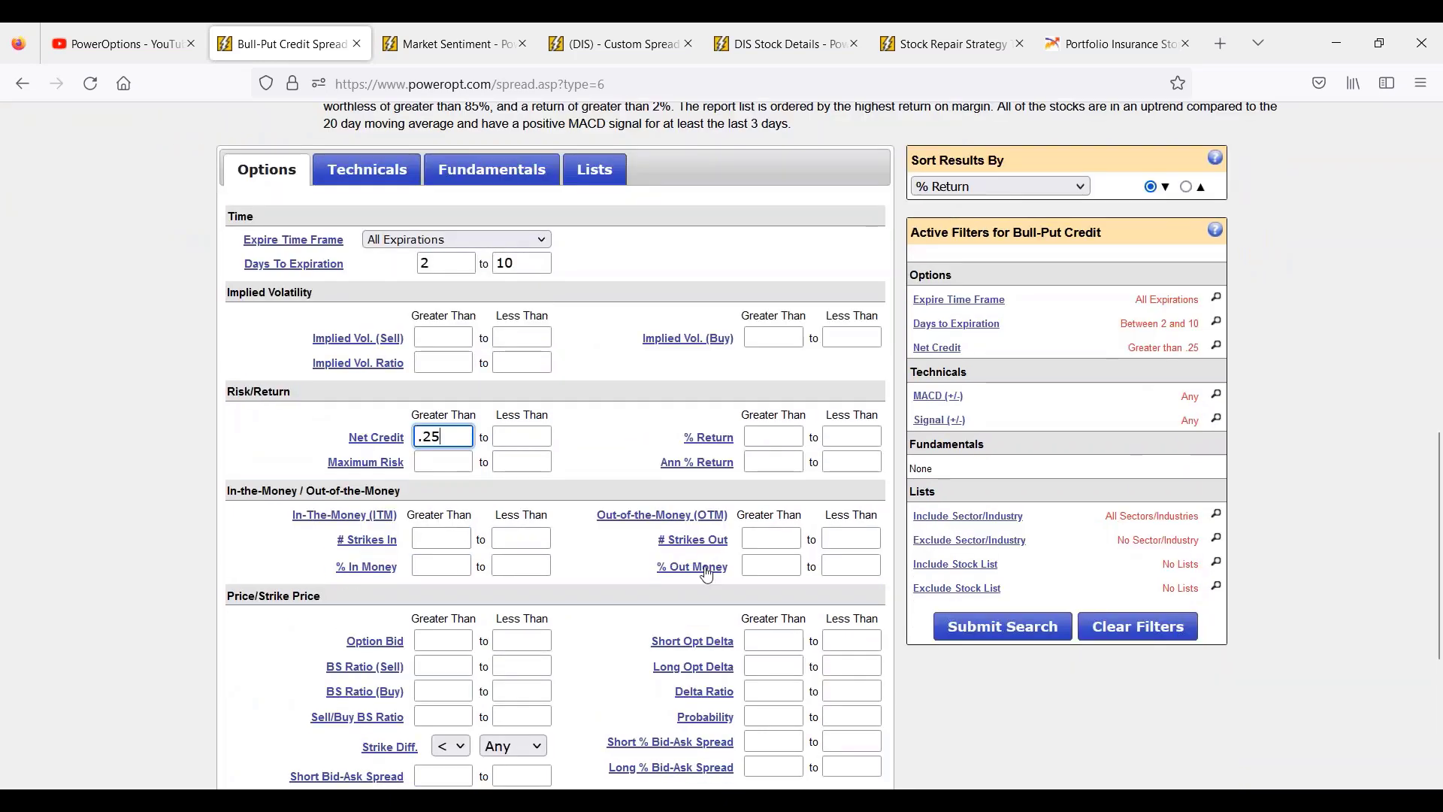
scroll(506, 569, "down", 2)
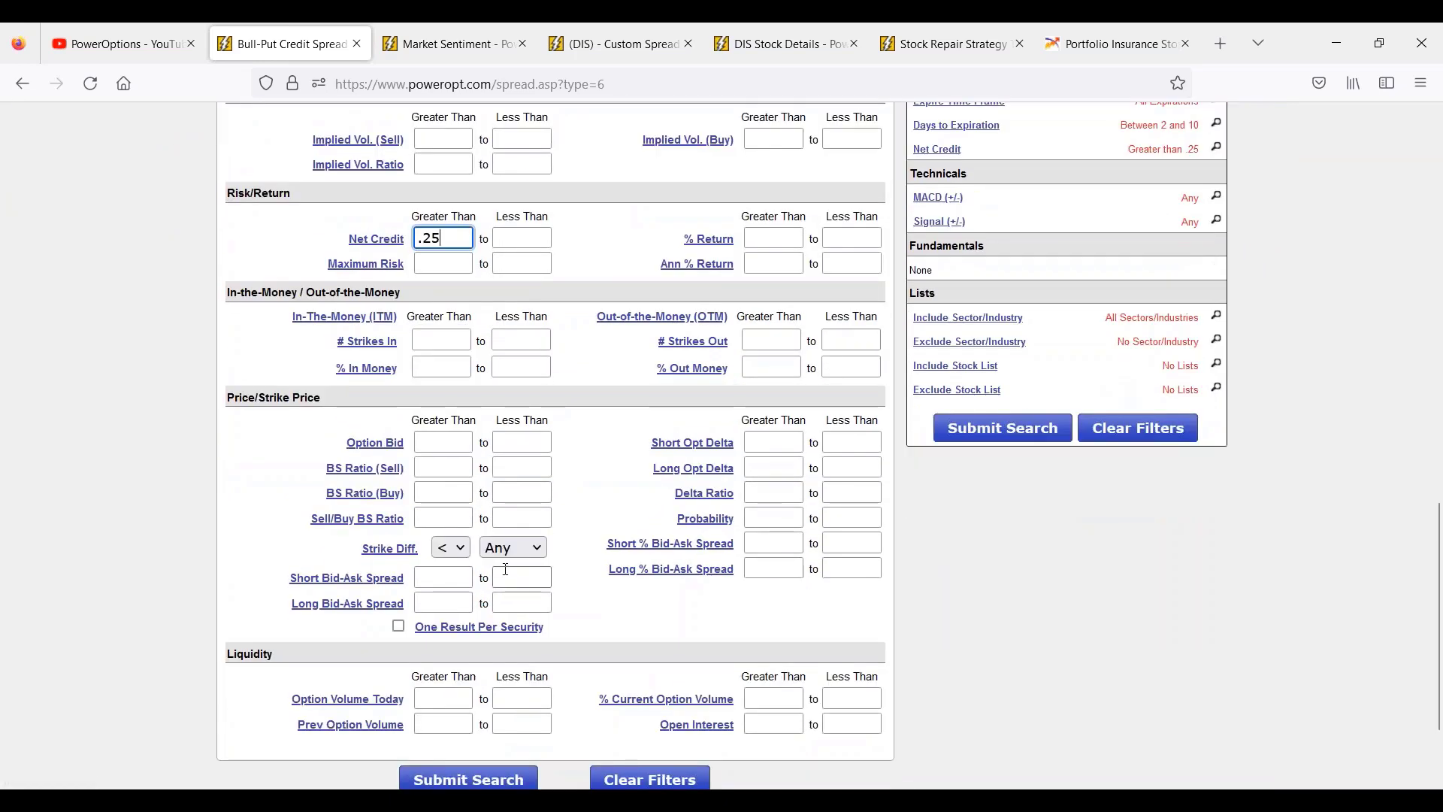
left_click(784, 238)
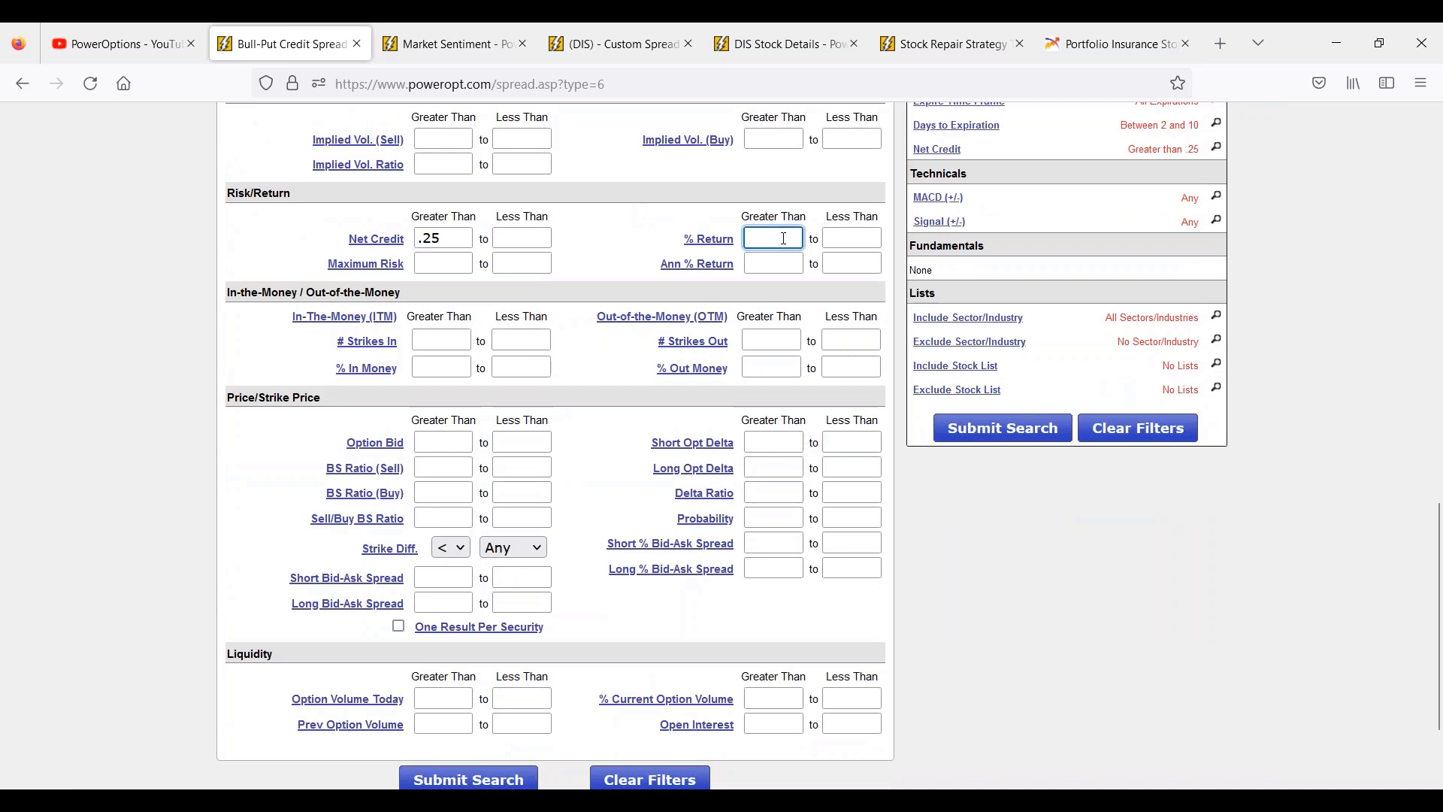
type("1.5")
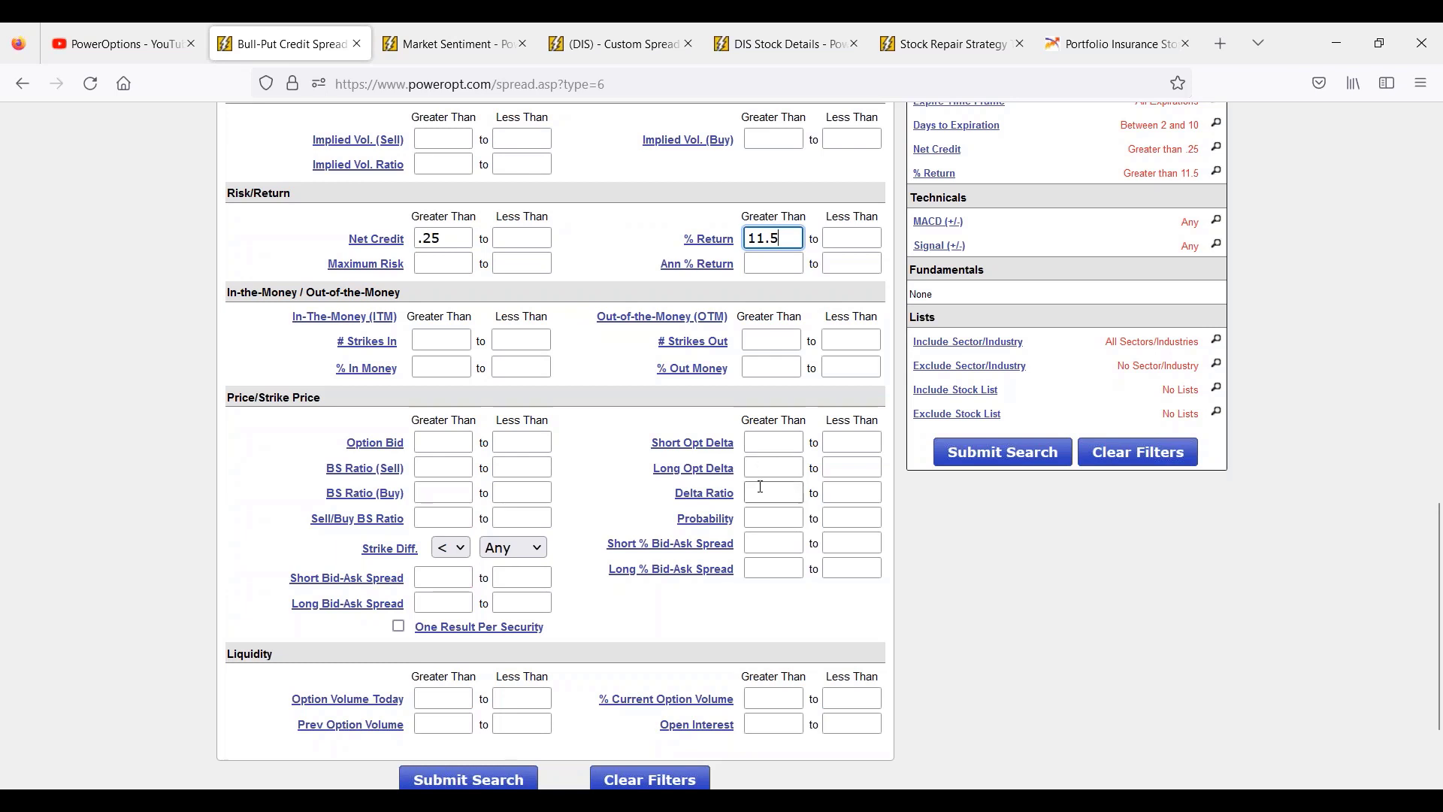
Set the minimum probability to 85 and change the minimum net credit to .15
left_click(767, 517)
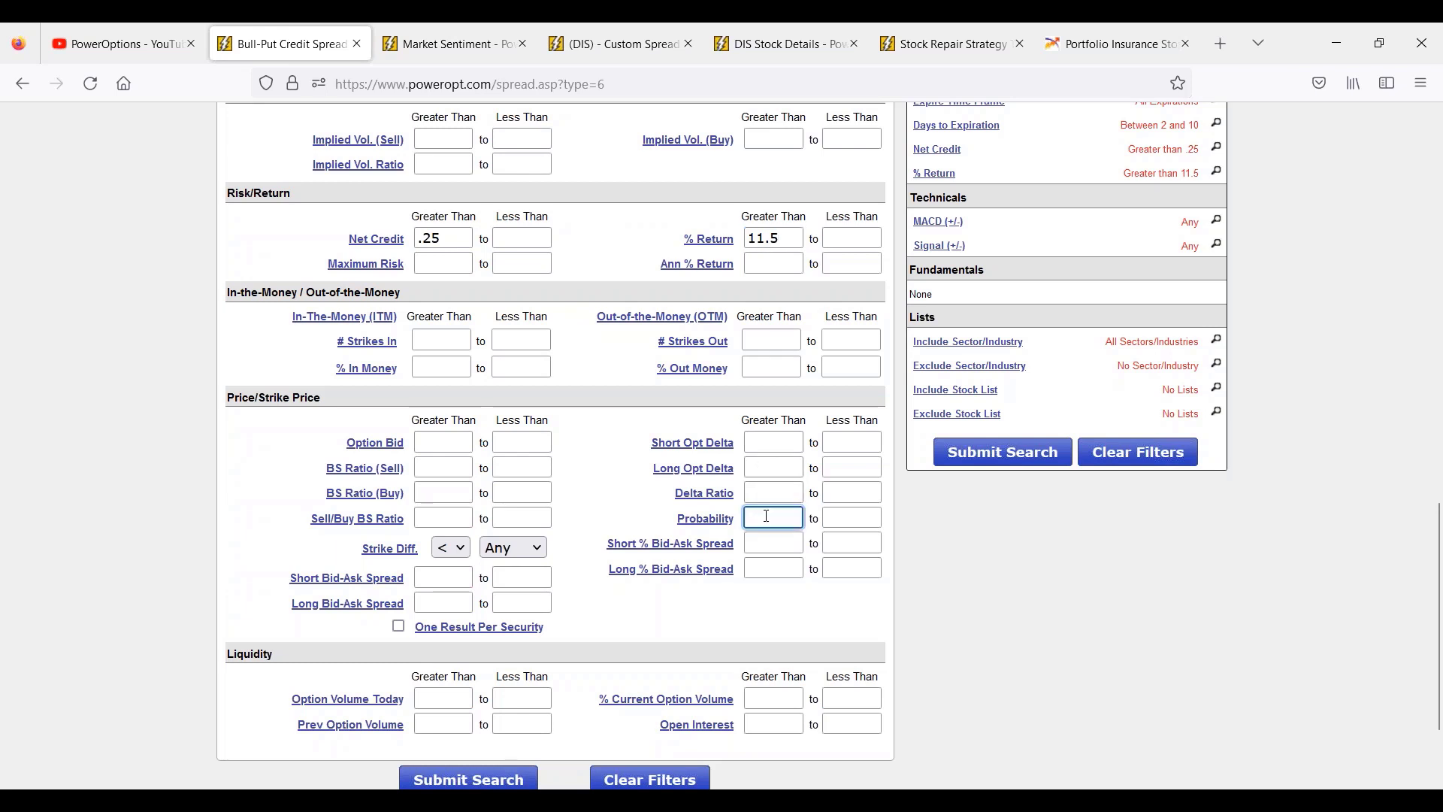
type("85")
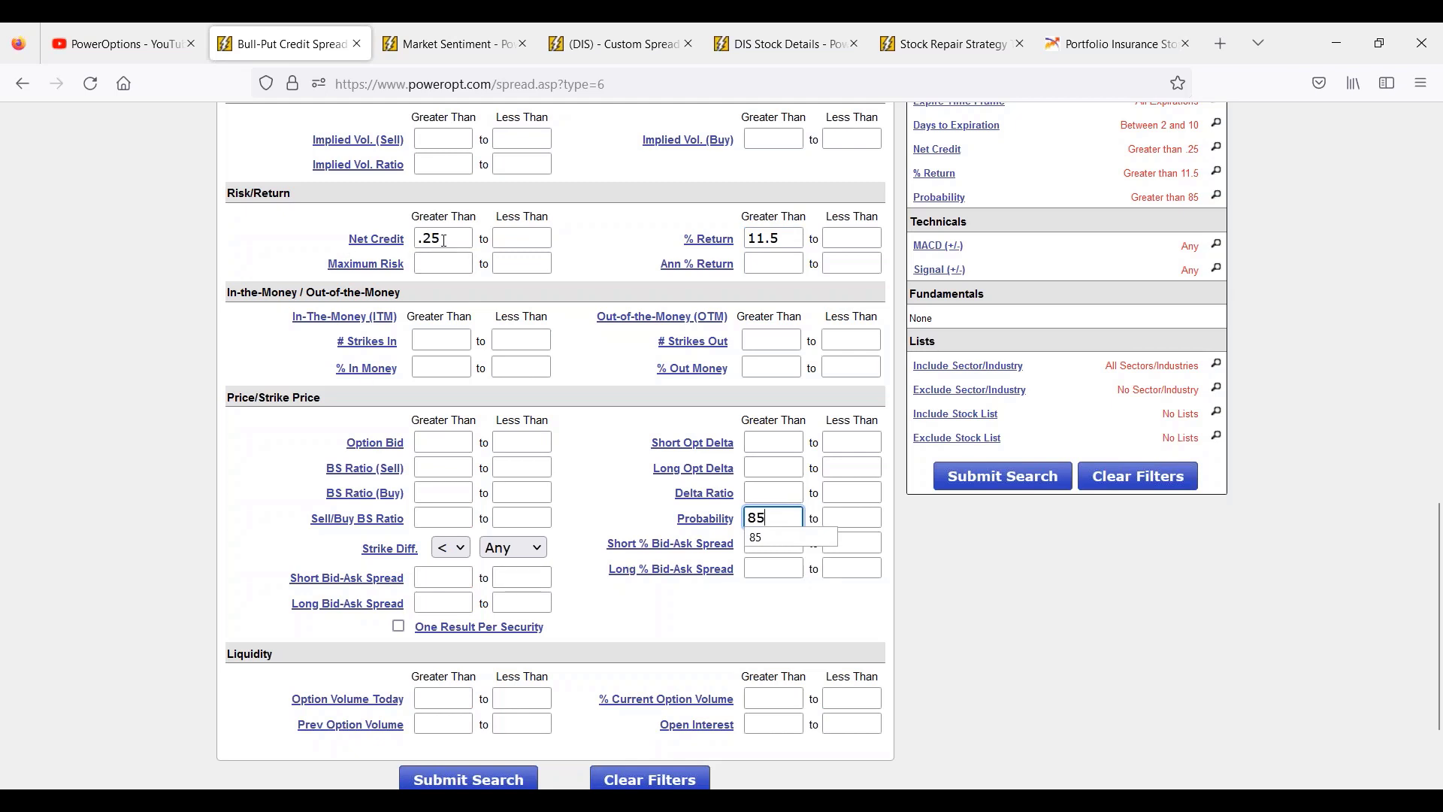
left_click(443, 239)
key("BackSpace")
key("BackSpace")
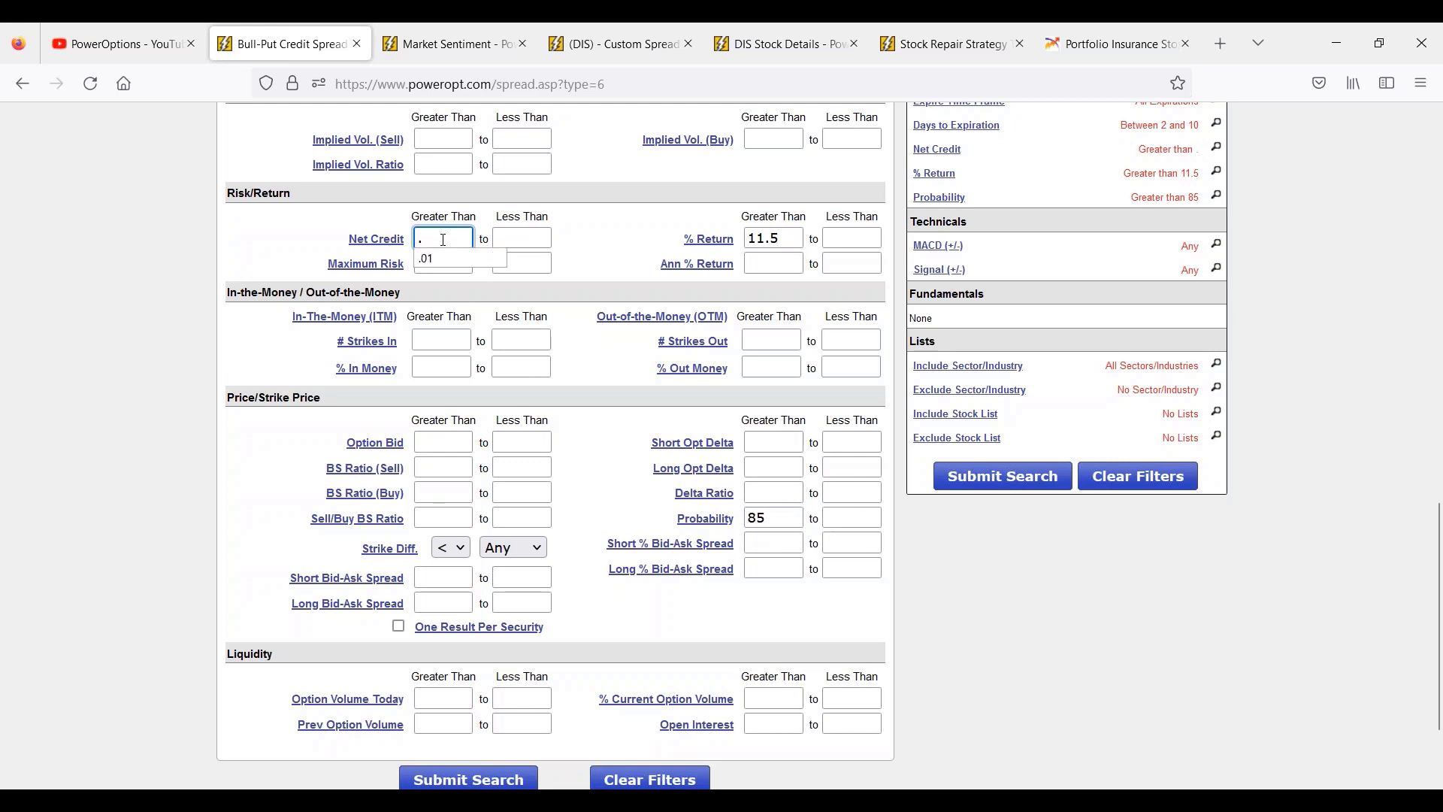
type("15")
Change the minimum % return in the risk/return filters to 7
left_click(722, 241)
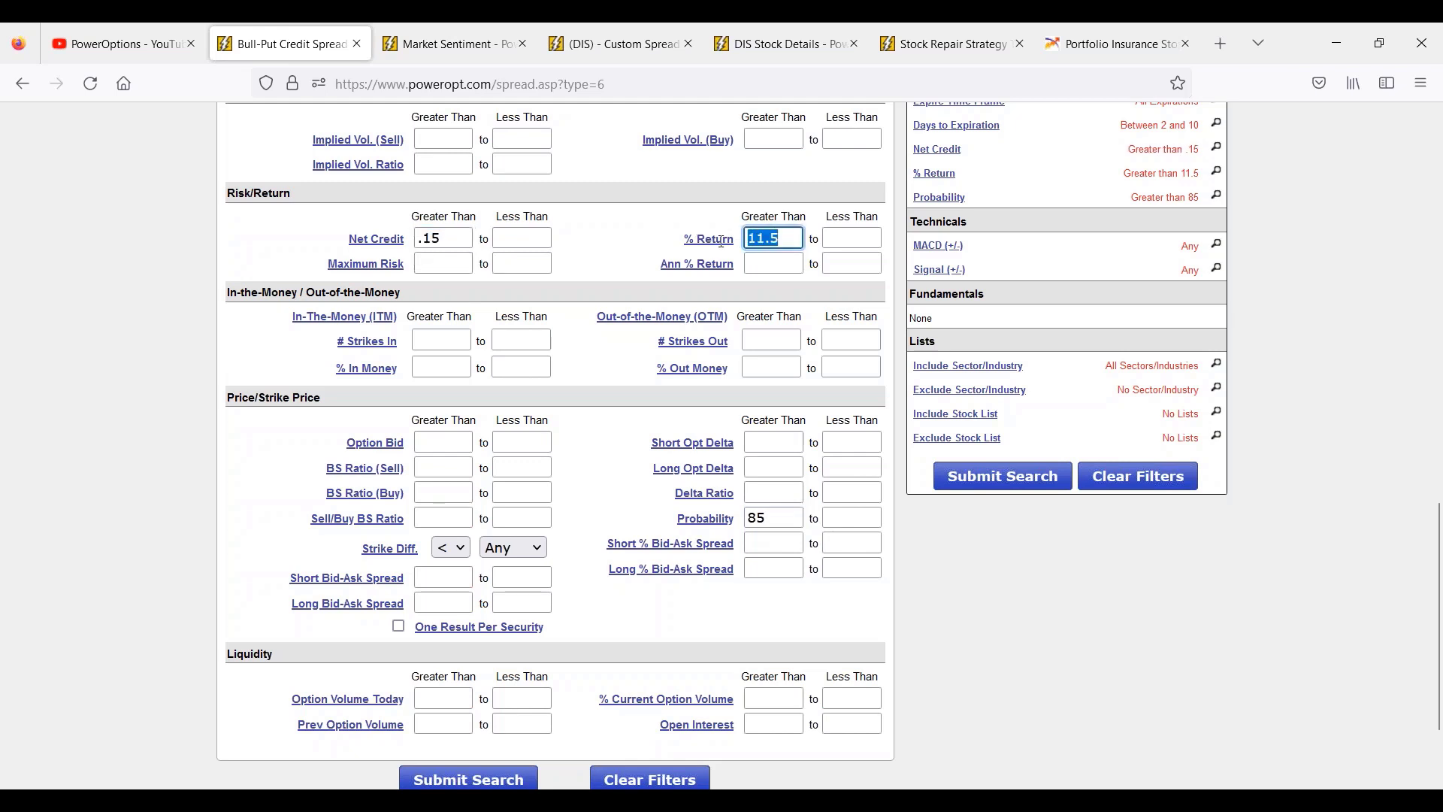
key("BackSpace")
type("7")
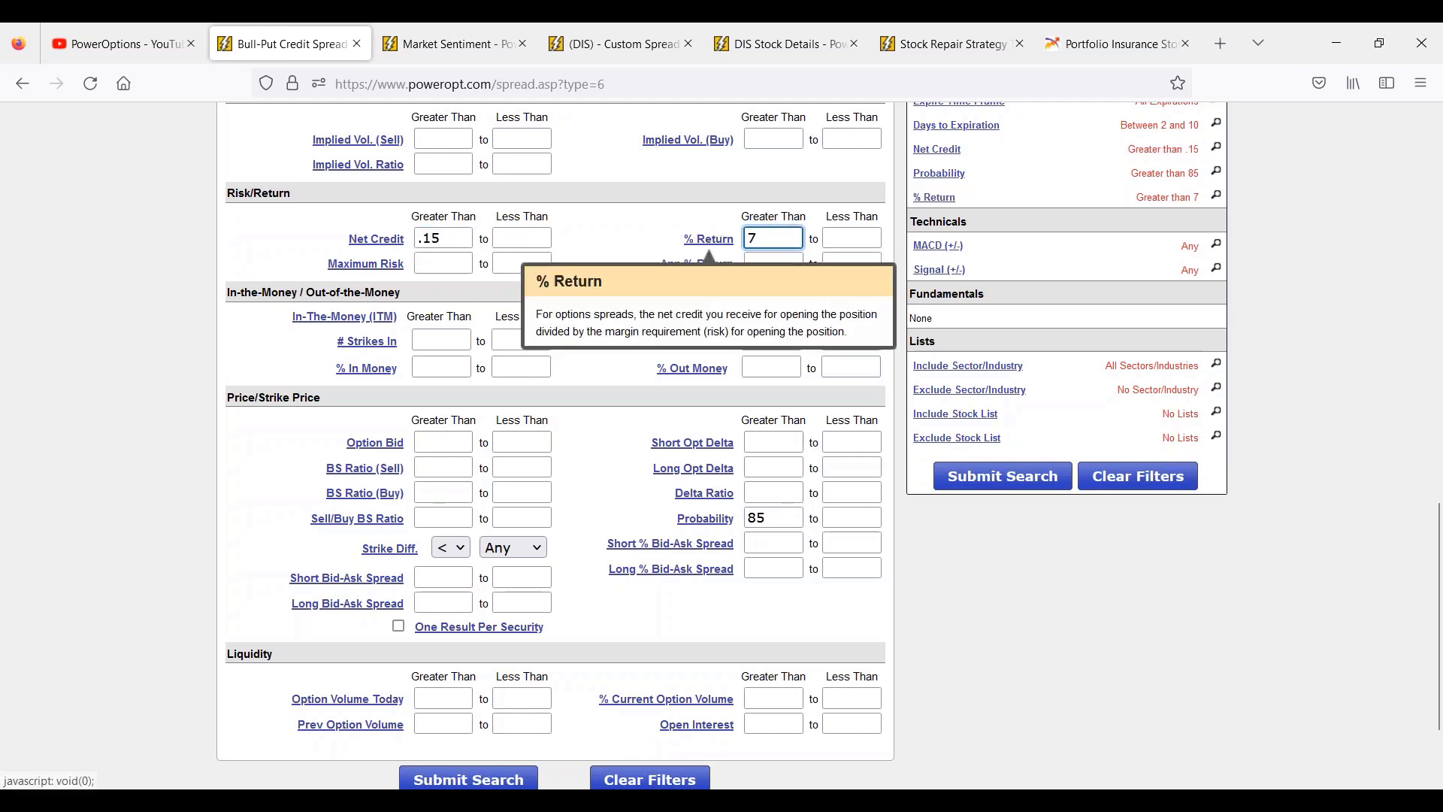
Review the option filters and read the explanations of % Out Money and Probability
scroll(510, 451, "up", 4)
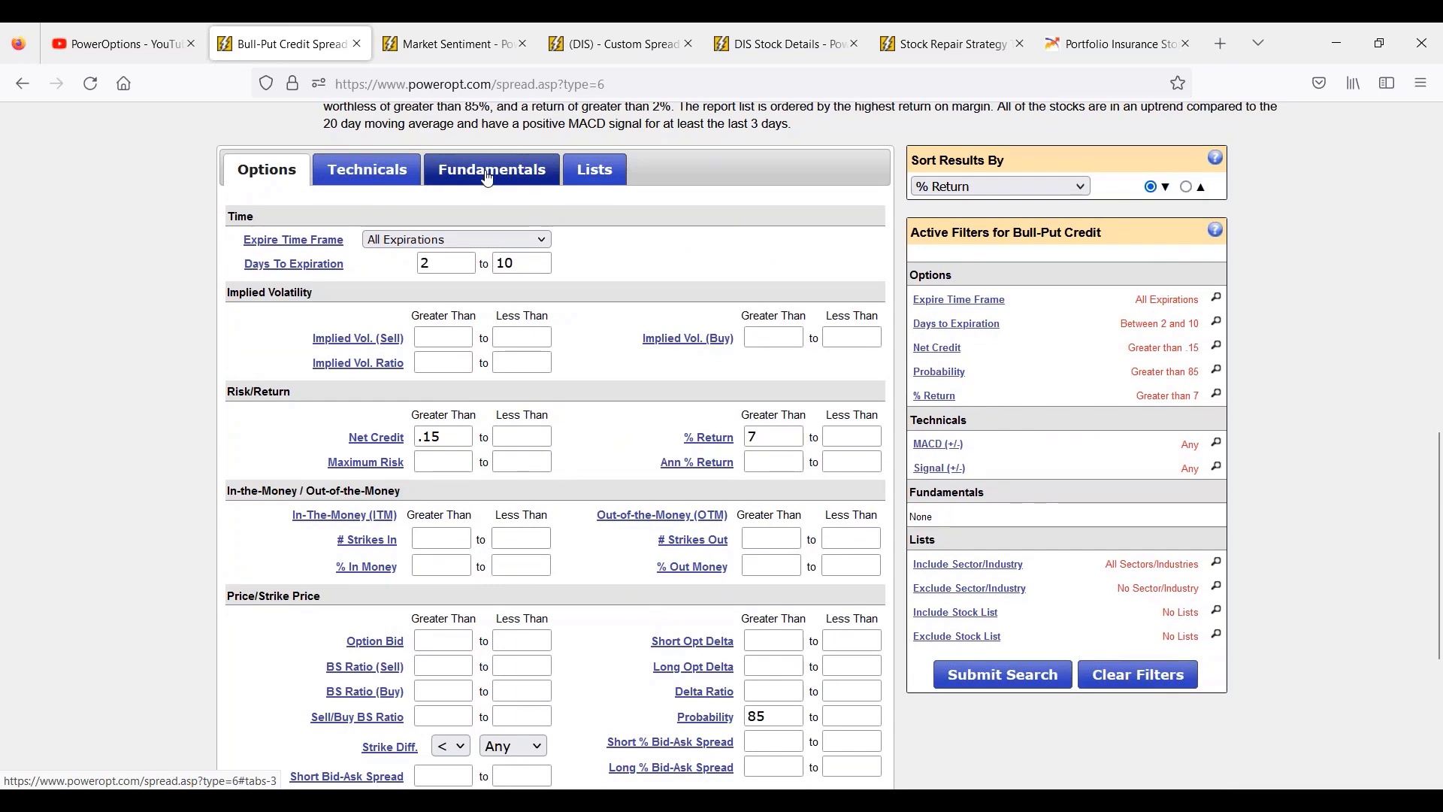
scroll(493, 214, "down", 3)
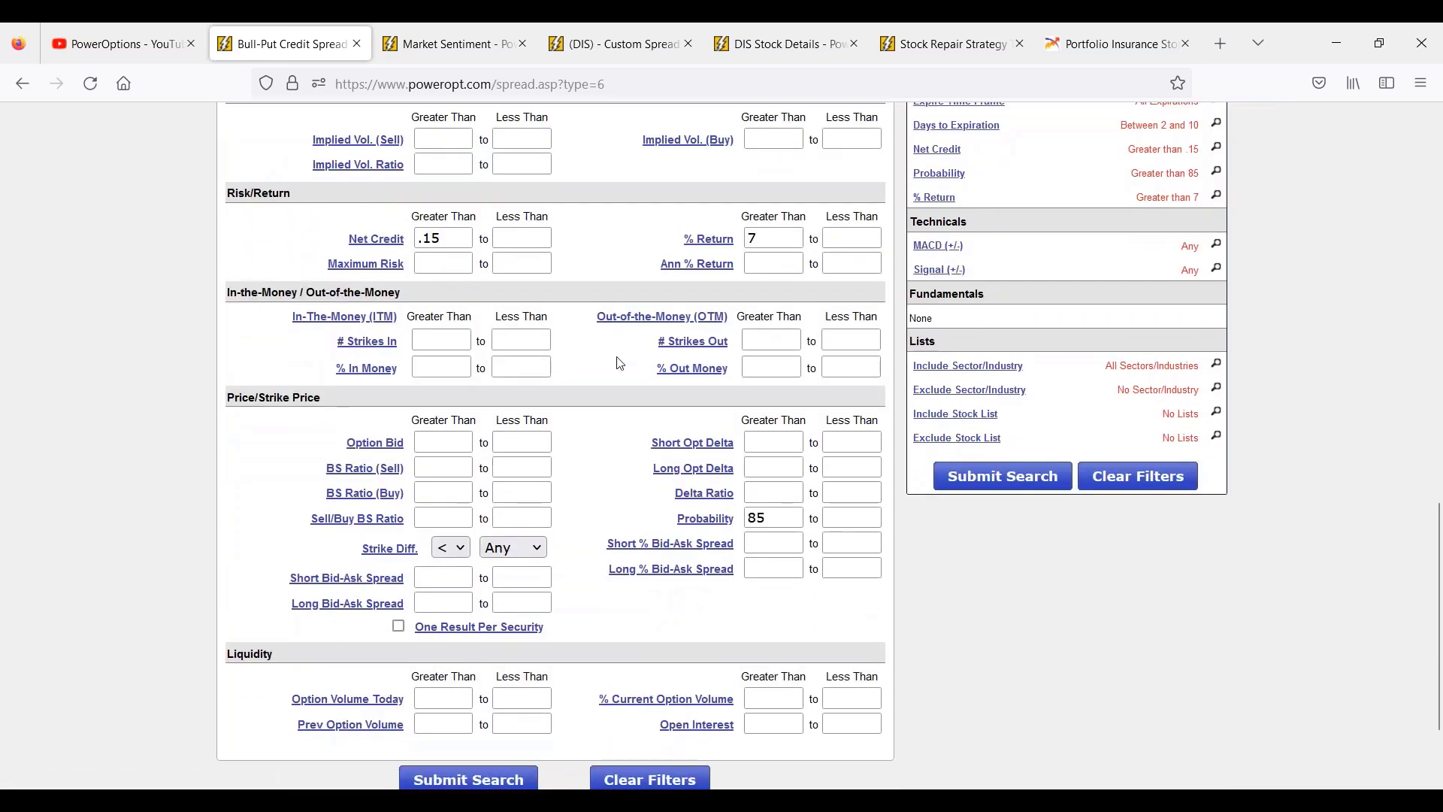
mouse_move(677, 370)
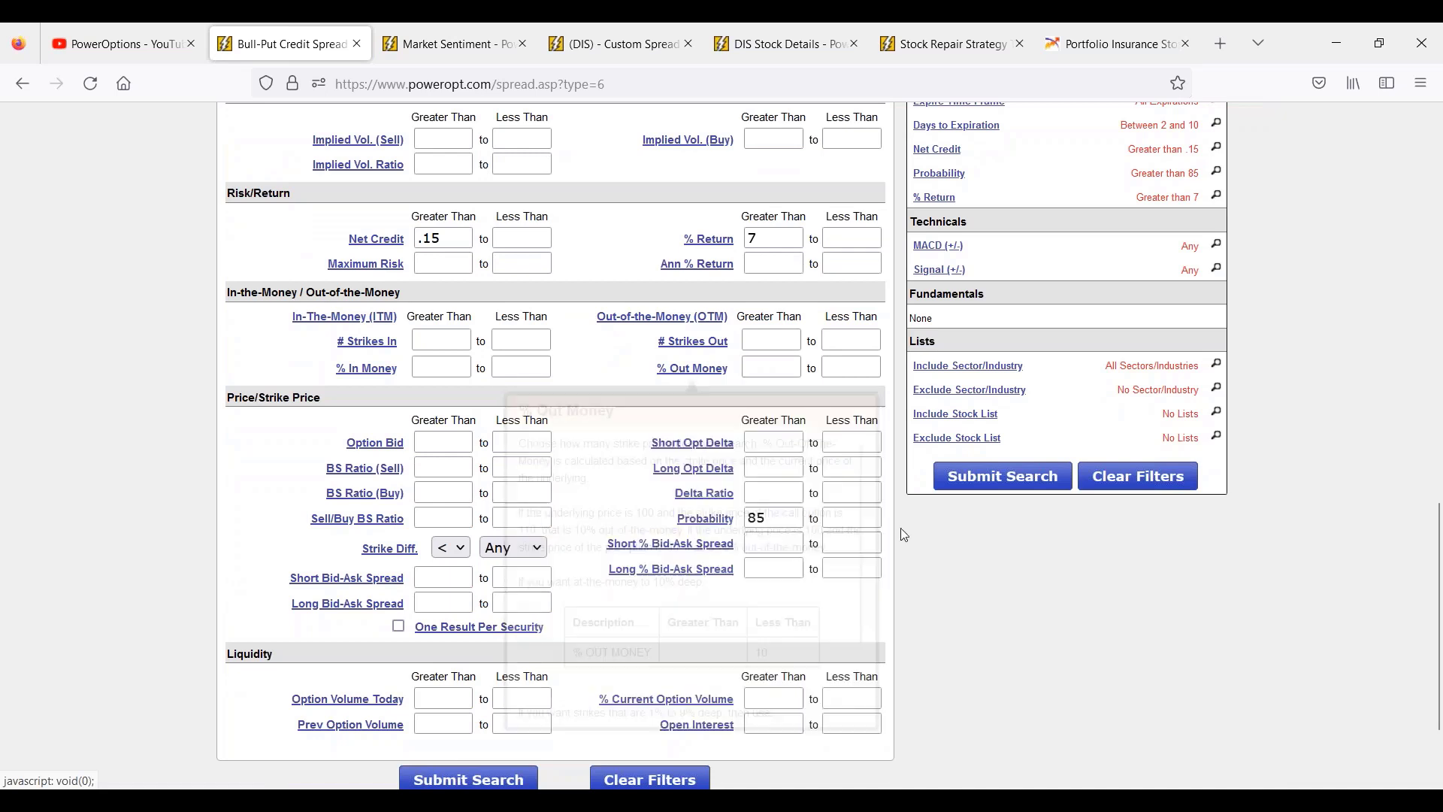
left_click_drag(777, 506, 740, 520)
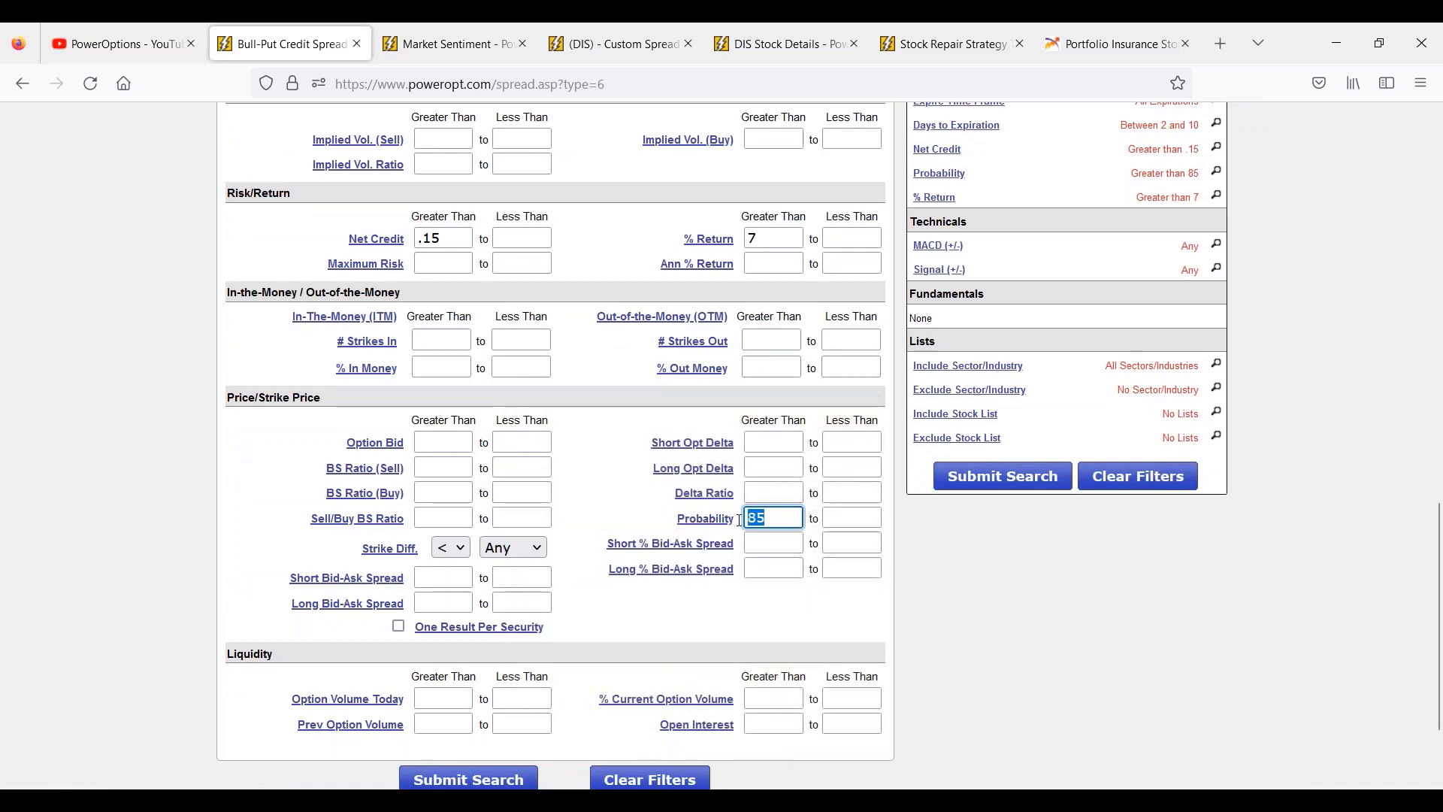
mouse_move(710, 519)
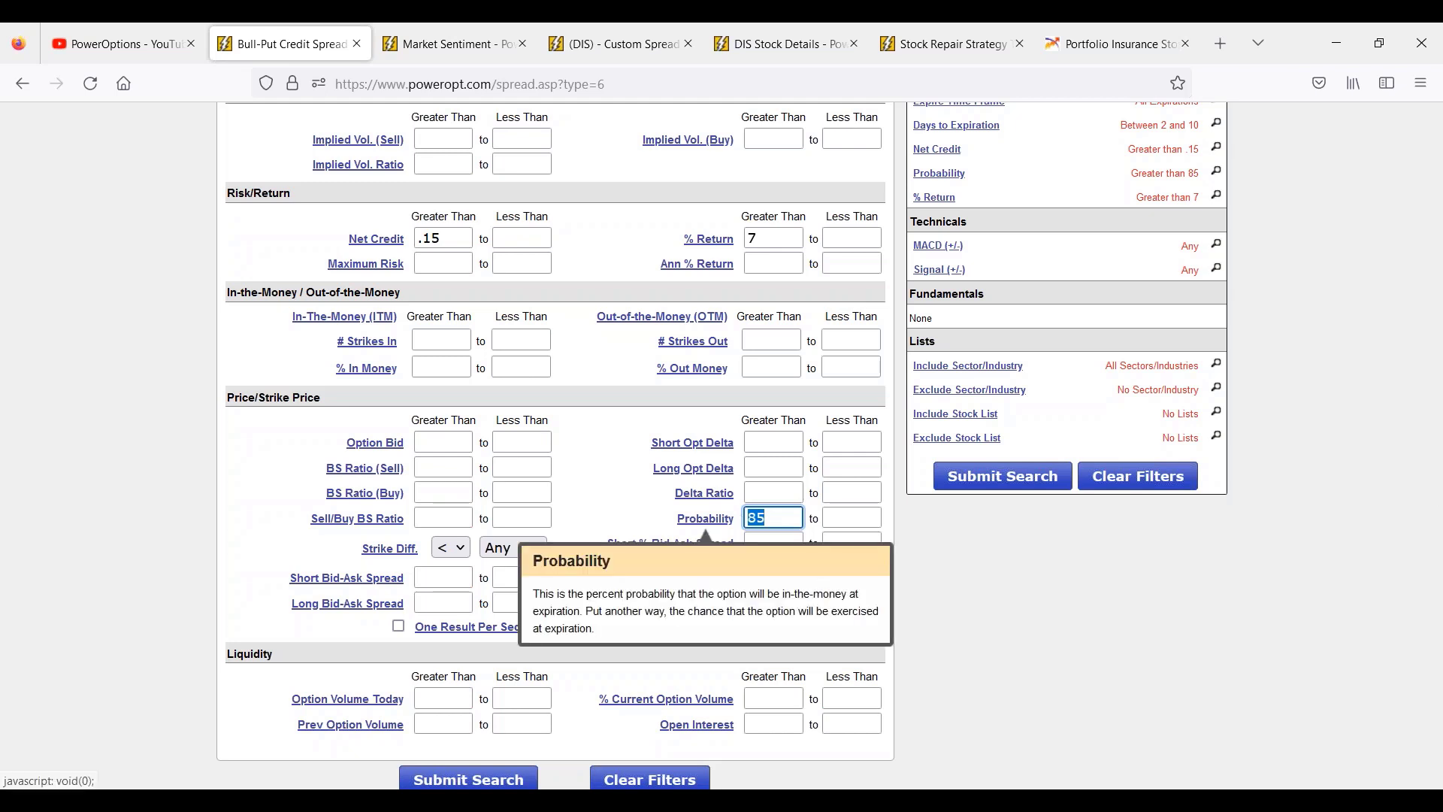
left_click(1124, 610)
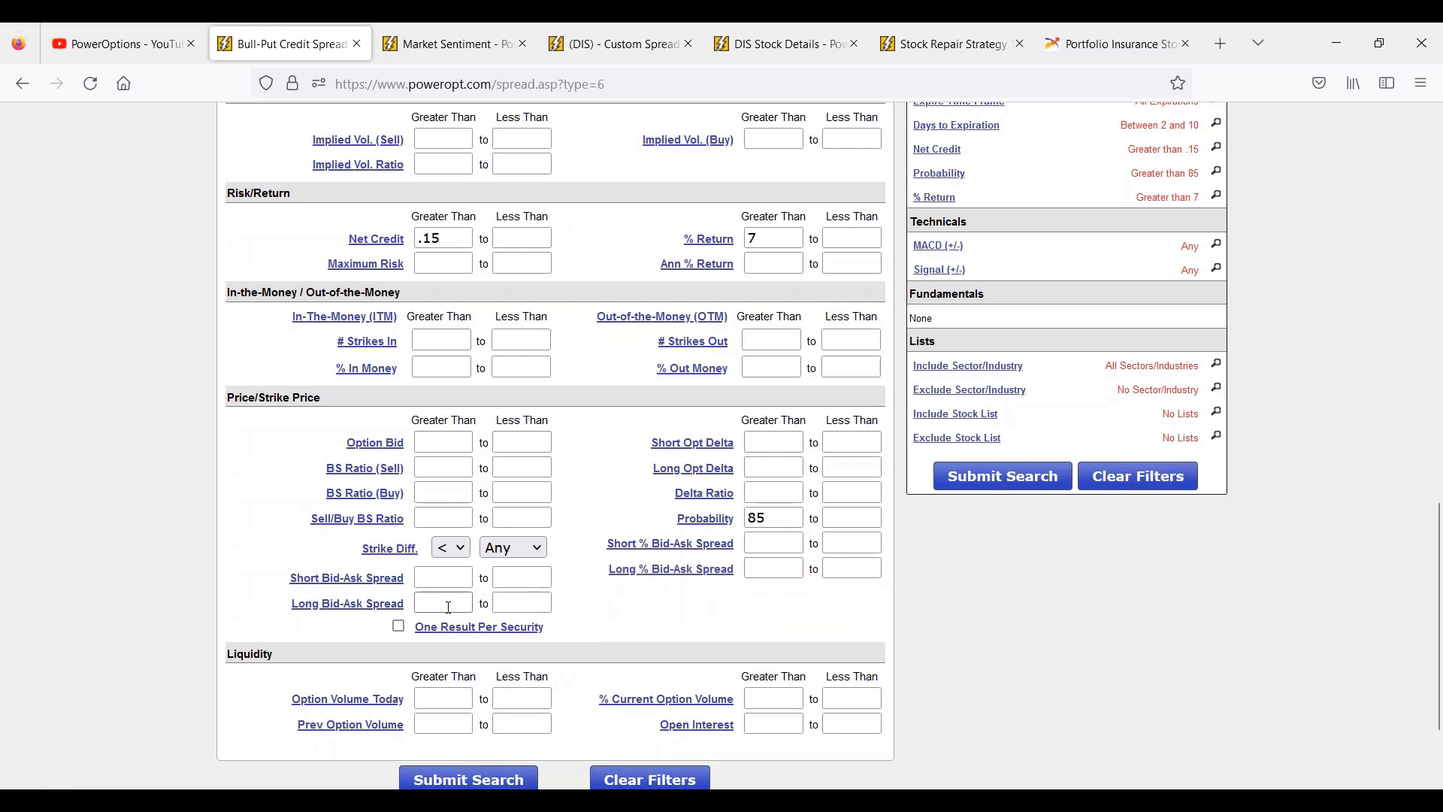
Limit the strike difference to less than or equal to 10.00
left_click(463, 552)
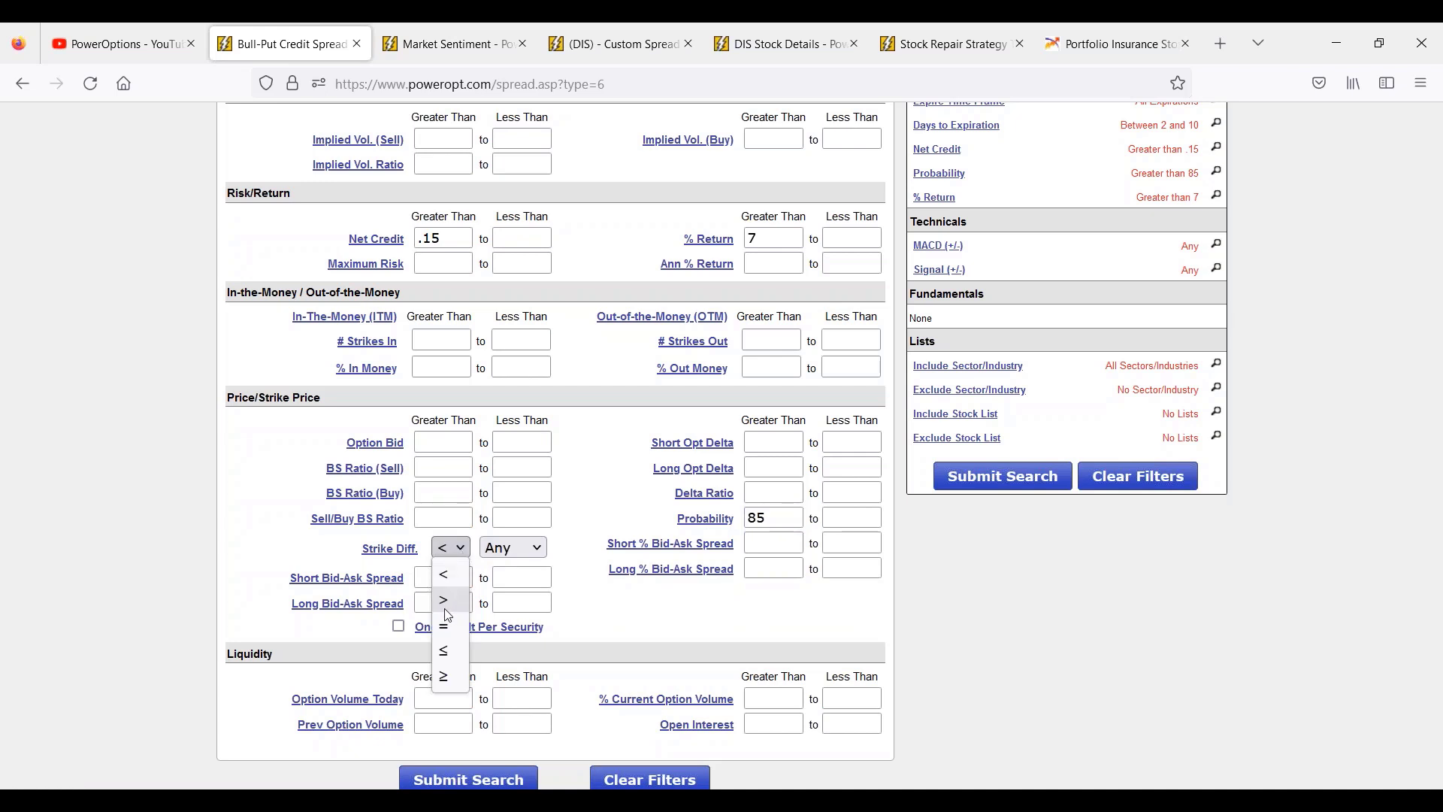
left_click(451, 651)
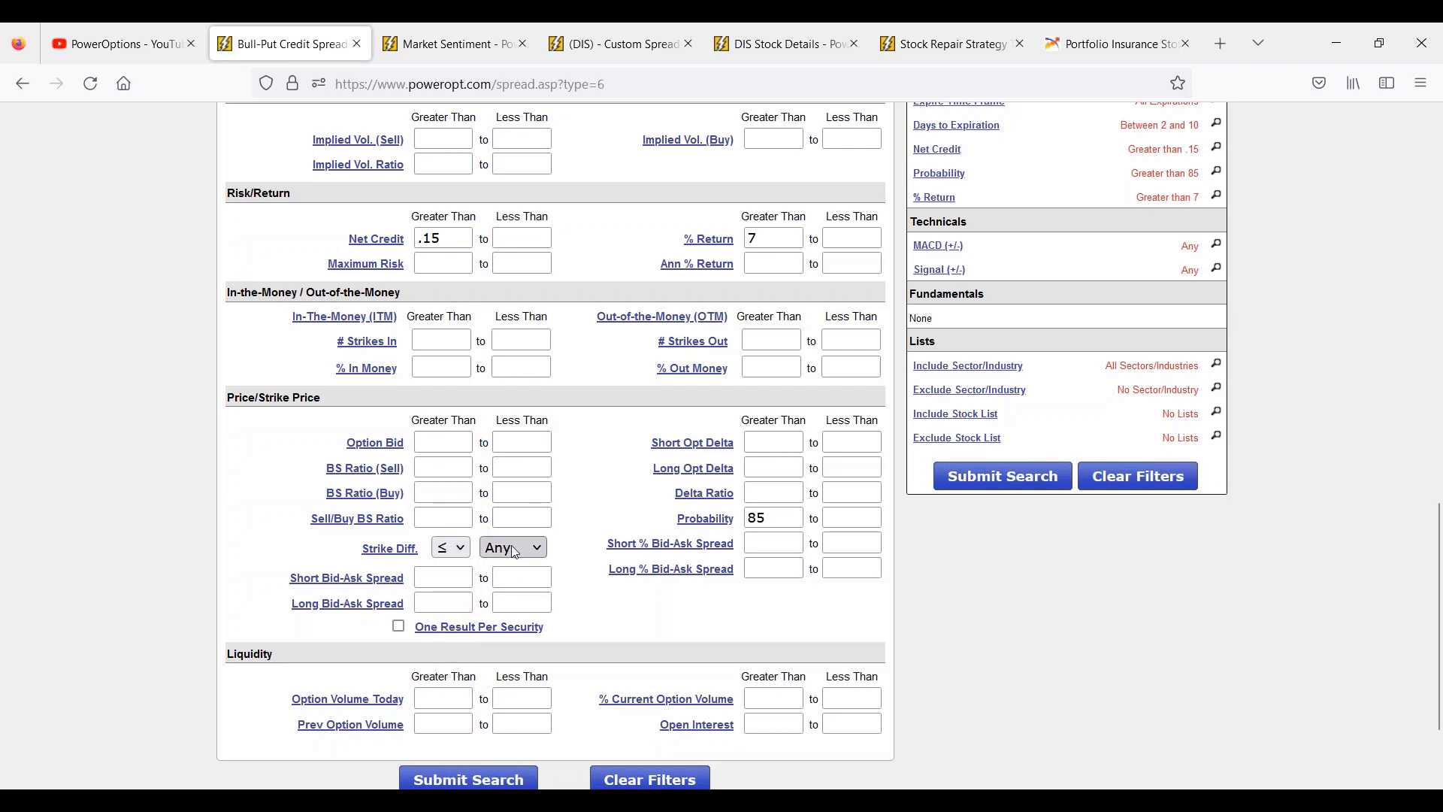
left_click(514, 552)
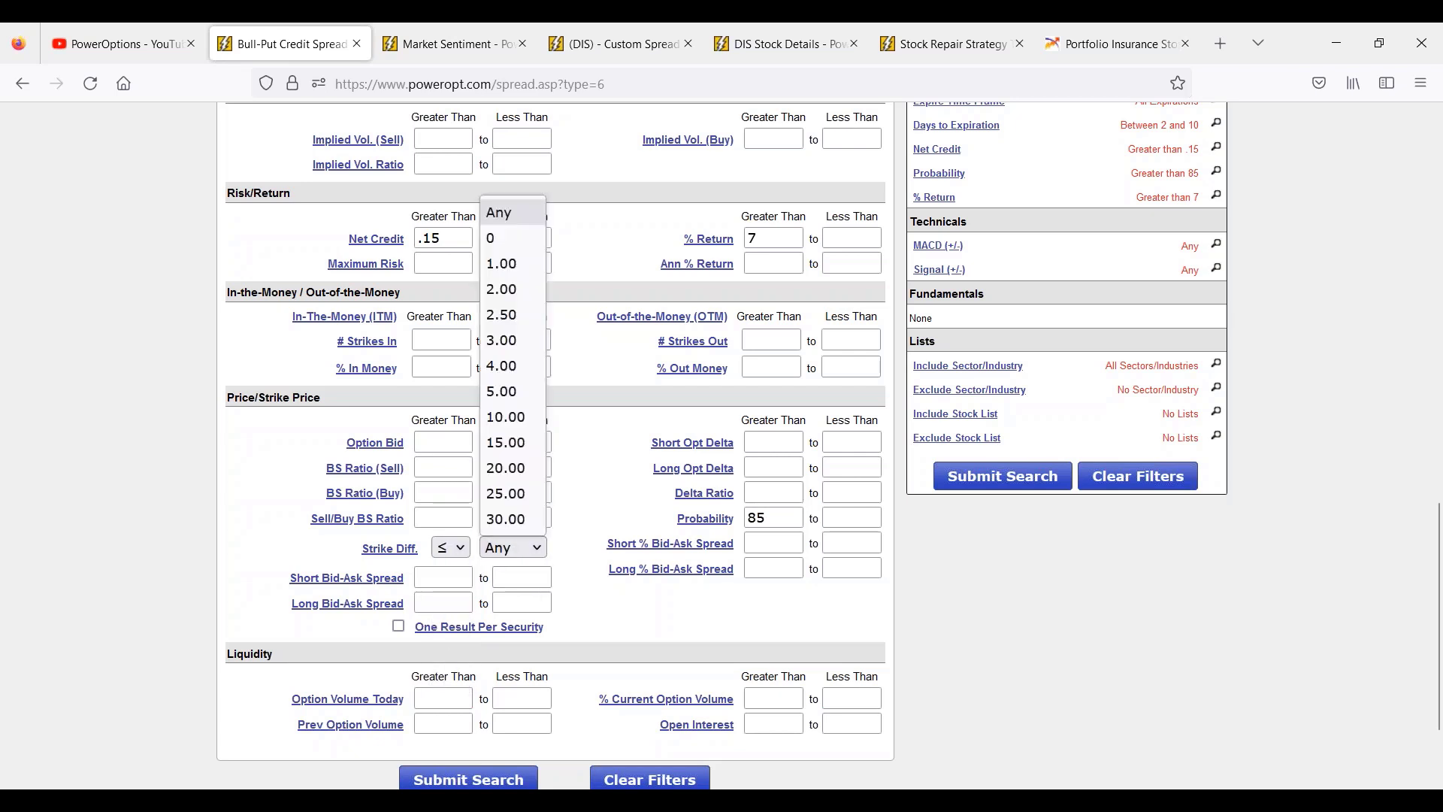
left_click(510, 419)
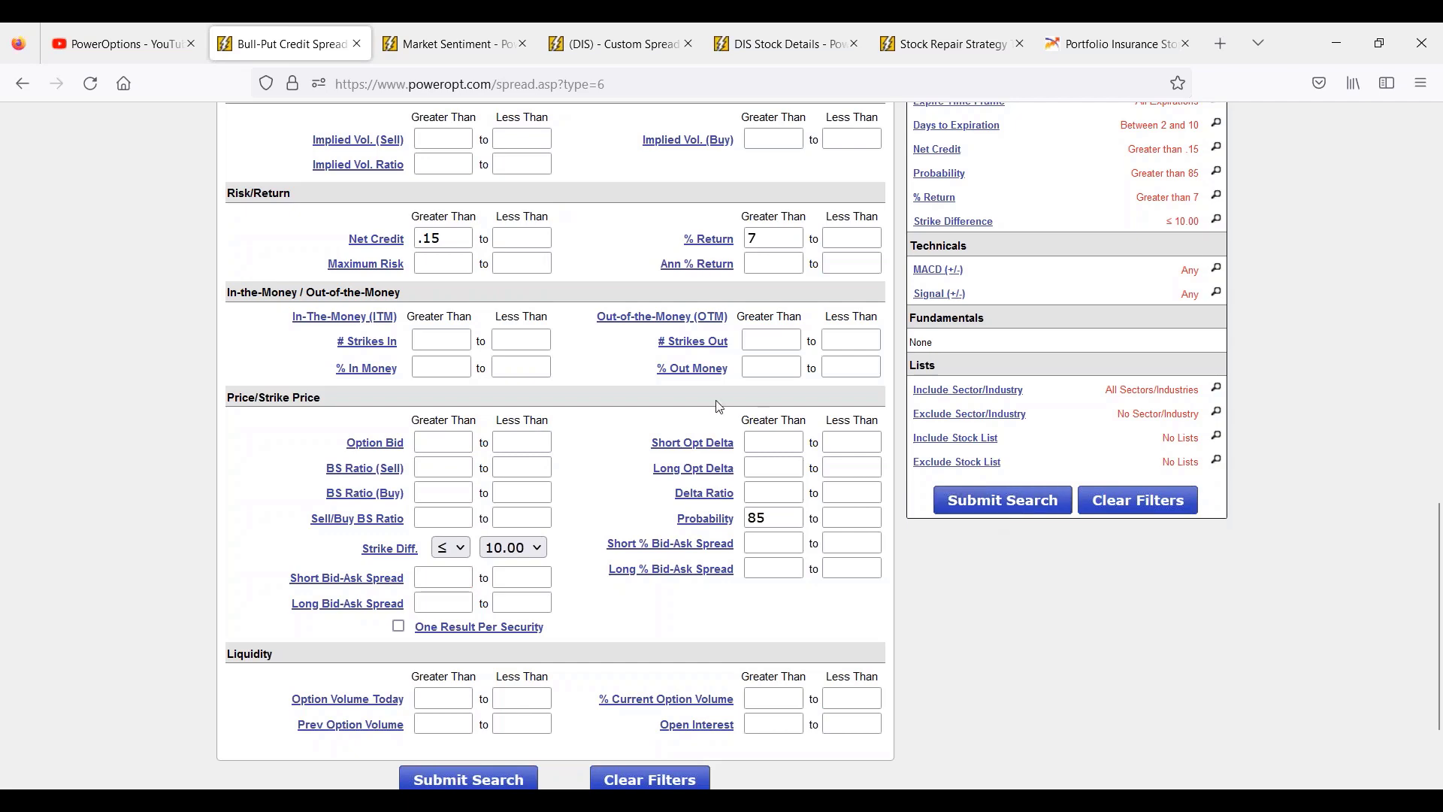
Include only the stocks of Watch List 4 and submit the bull put credit search
scroll(660, 414, "up", 4)
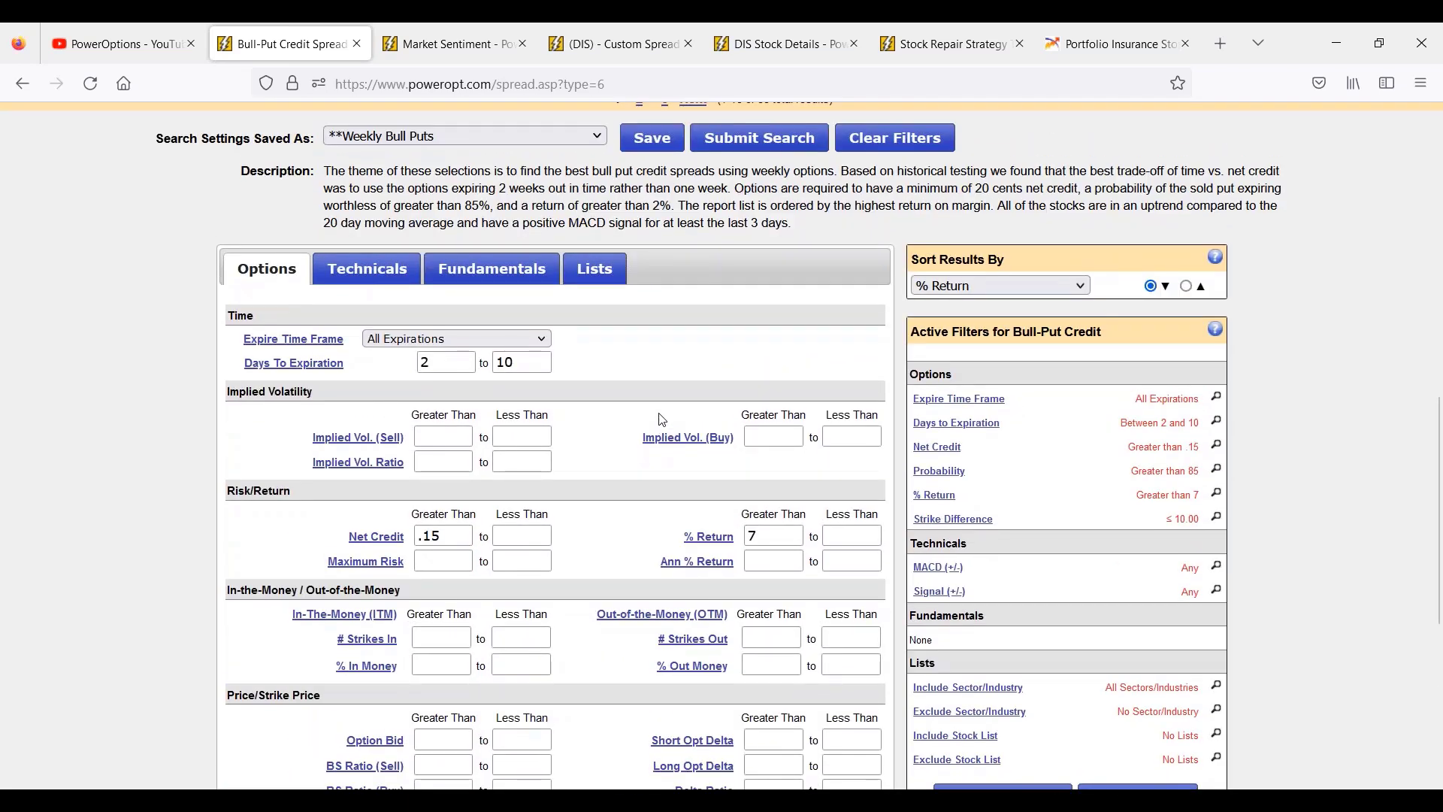
left_click(602, 289)
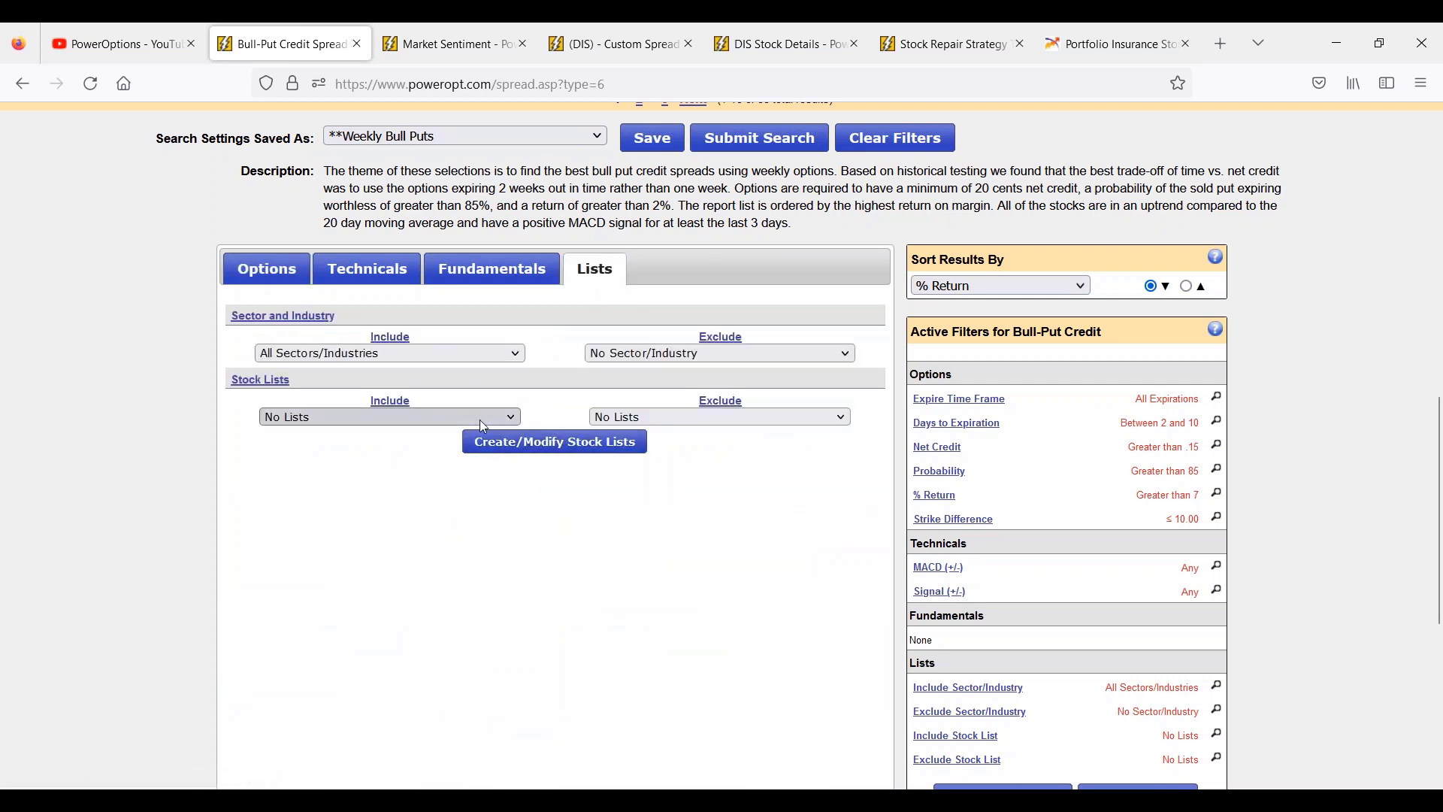
left_click(505, 419)
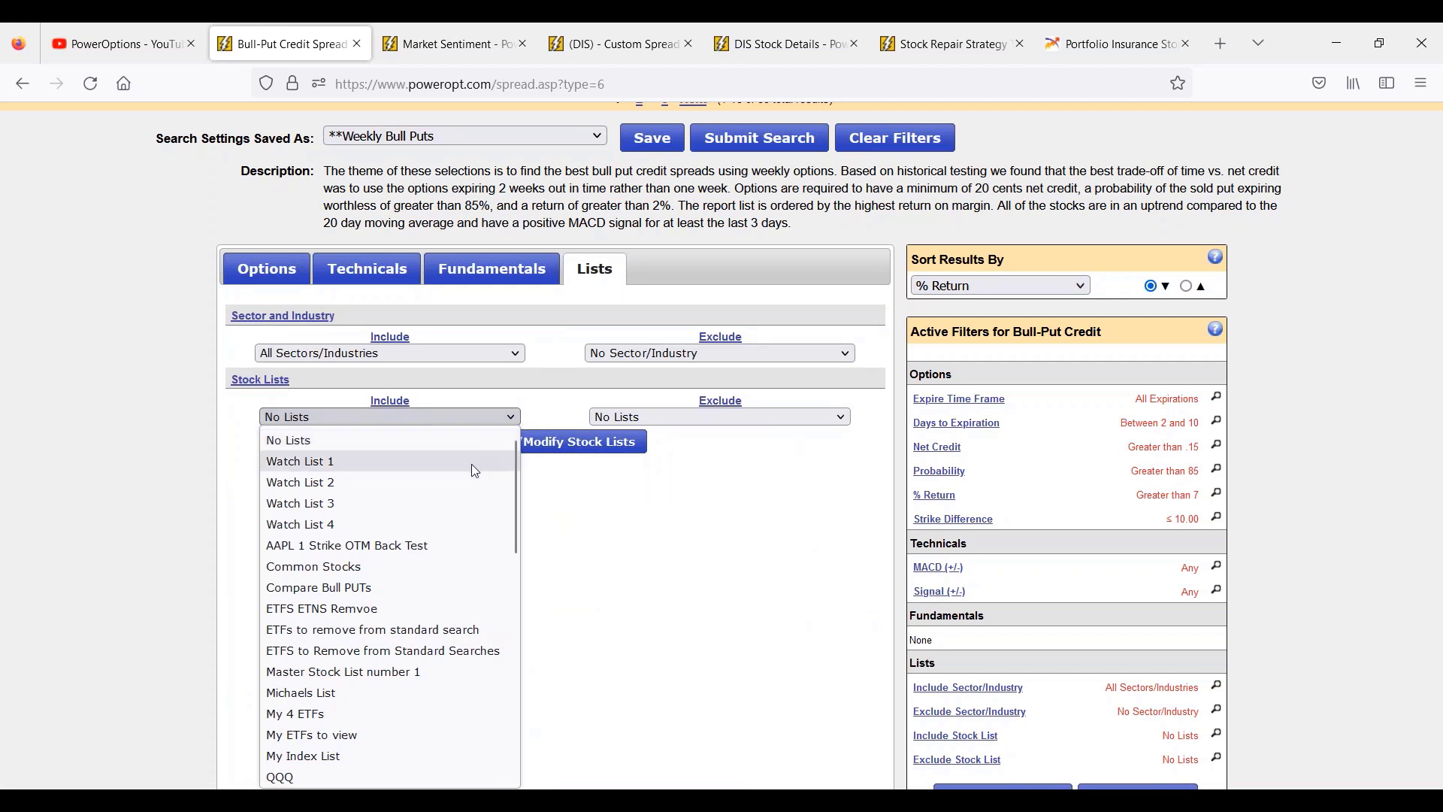
left_click(471, 522)
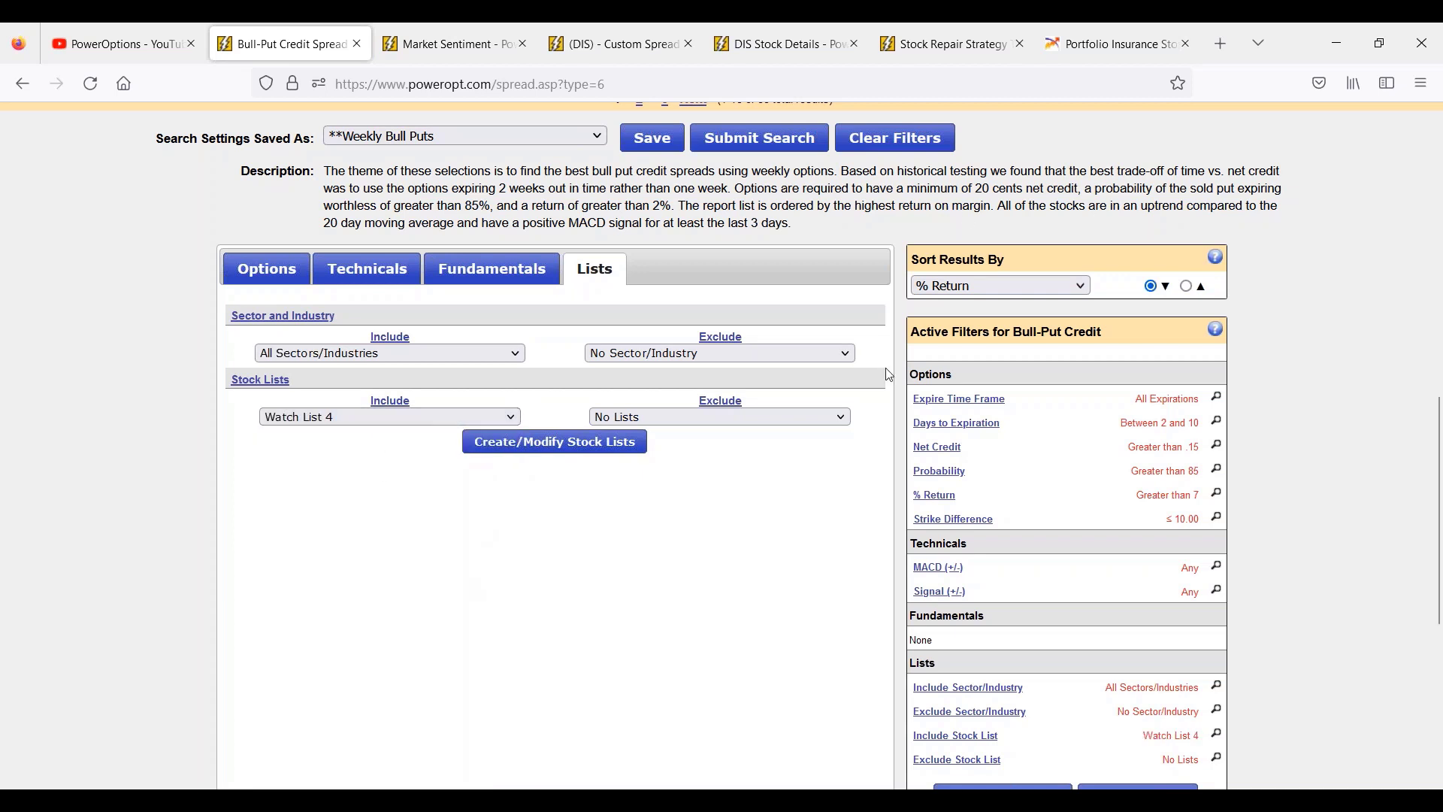
left_click(783, 142)
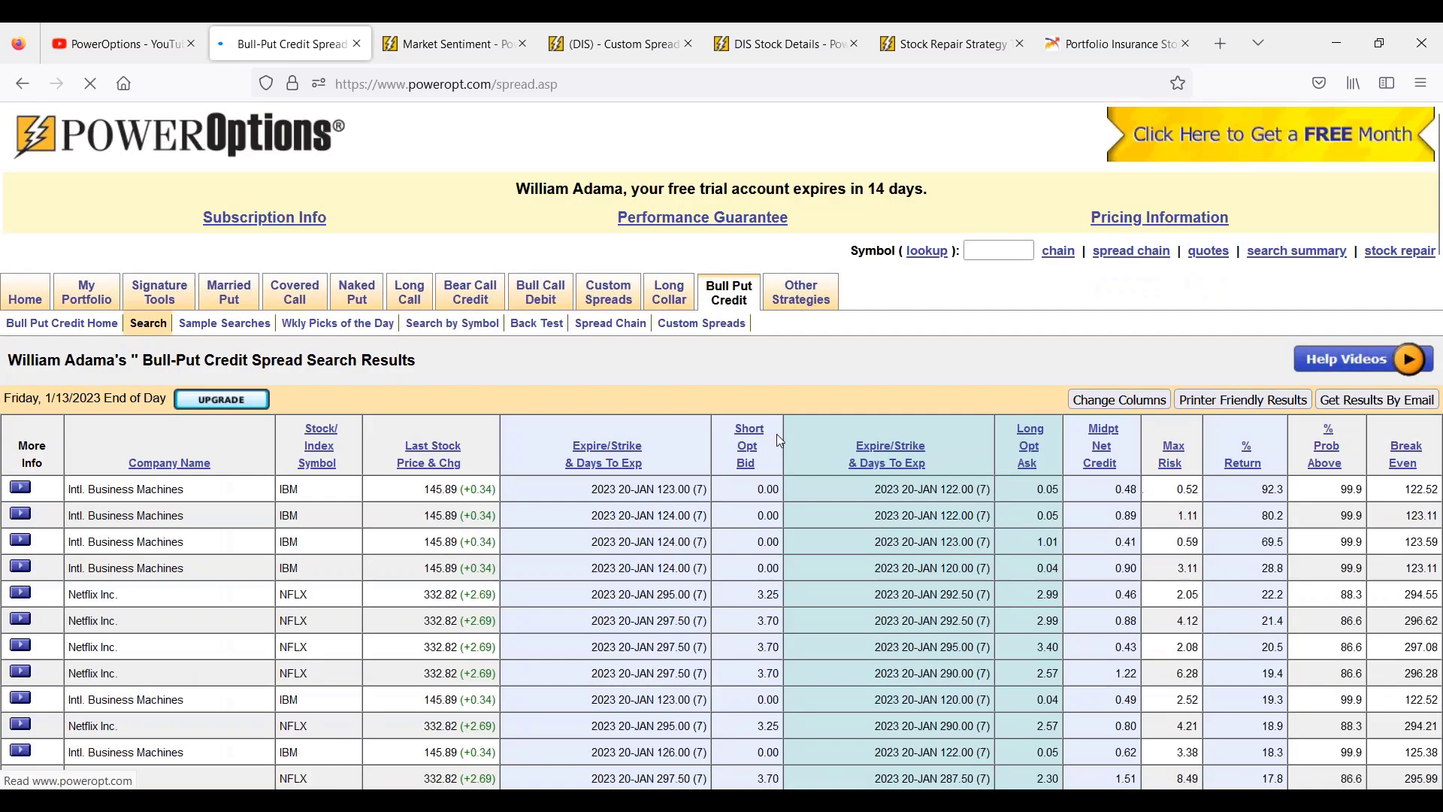
Examine the spread search results on pages 1, 3 and 2, and return to the first page
scroll(778, 435, "down", 1)
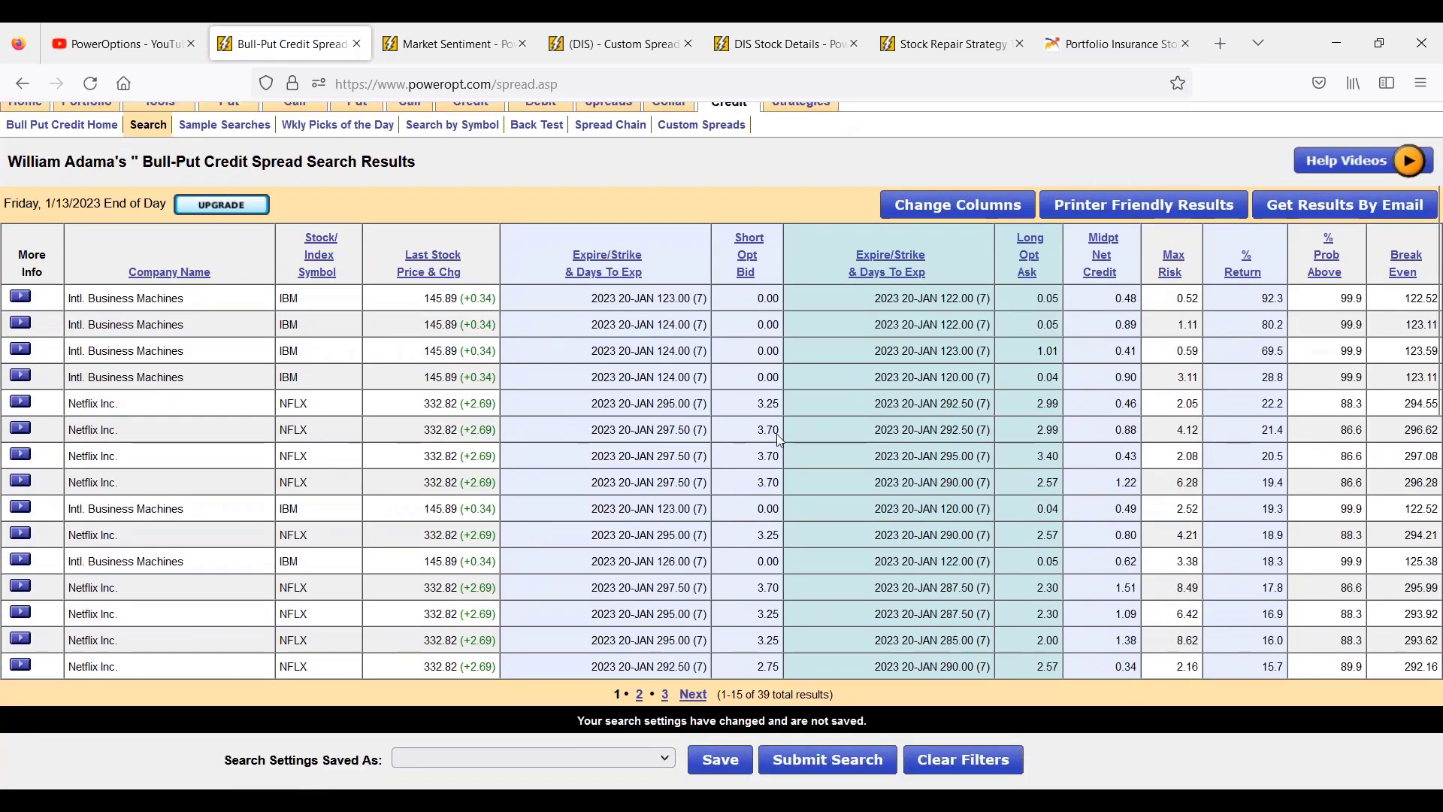
left_click_drag(737, 695, 922, 709)
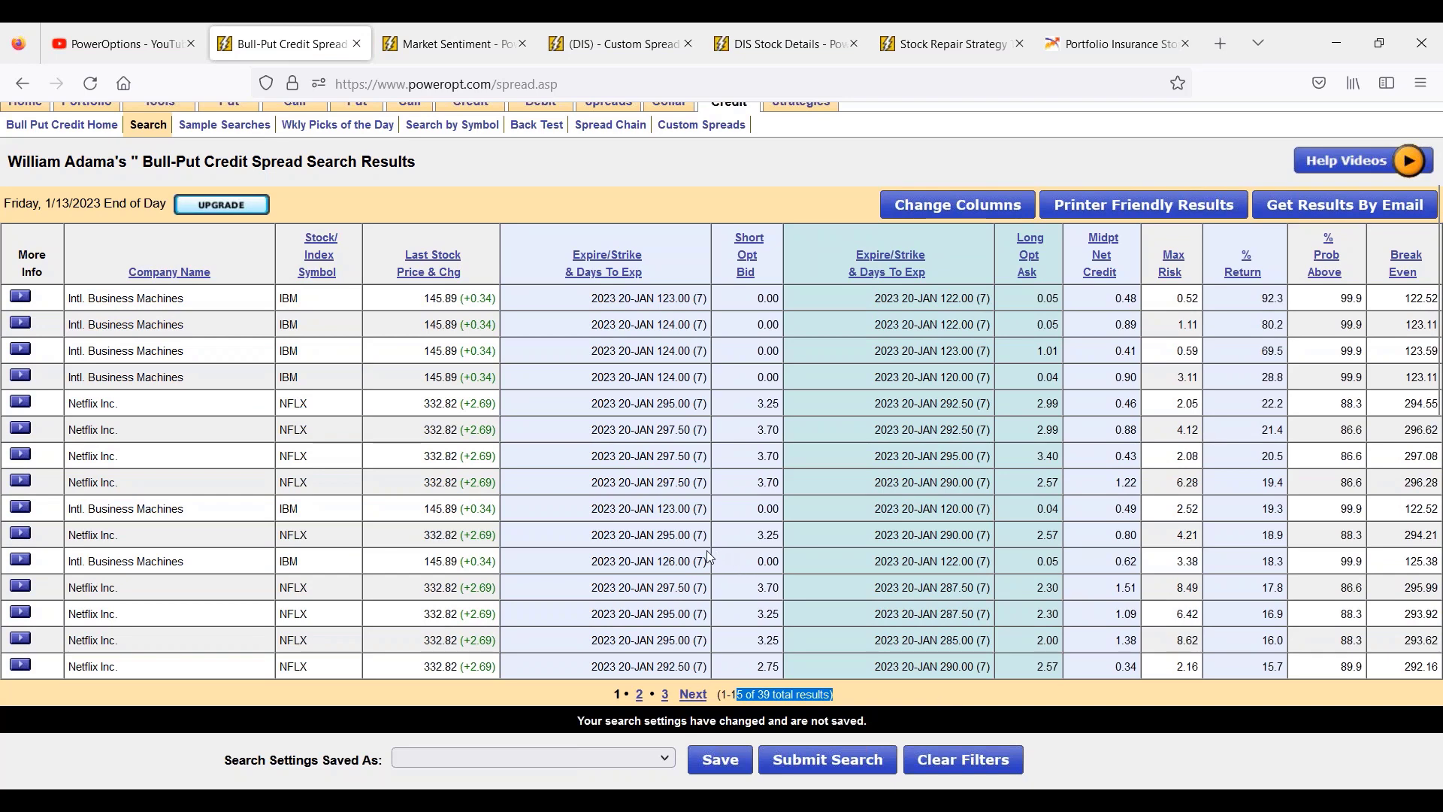
scroll(711, 558, "down", 3)
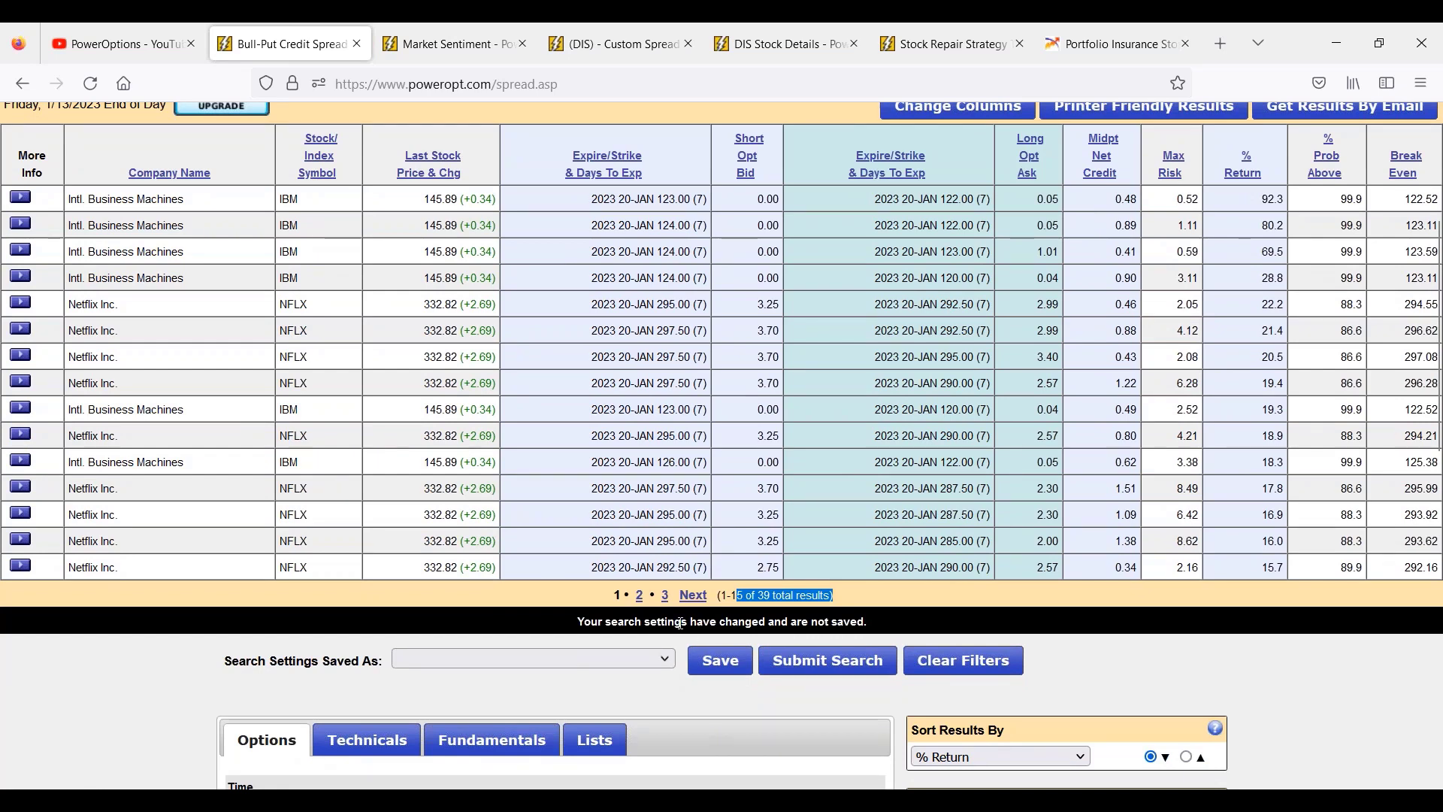
left_click(665, 598)
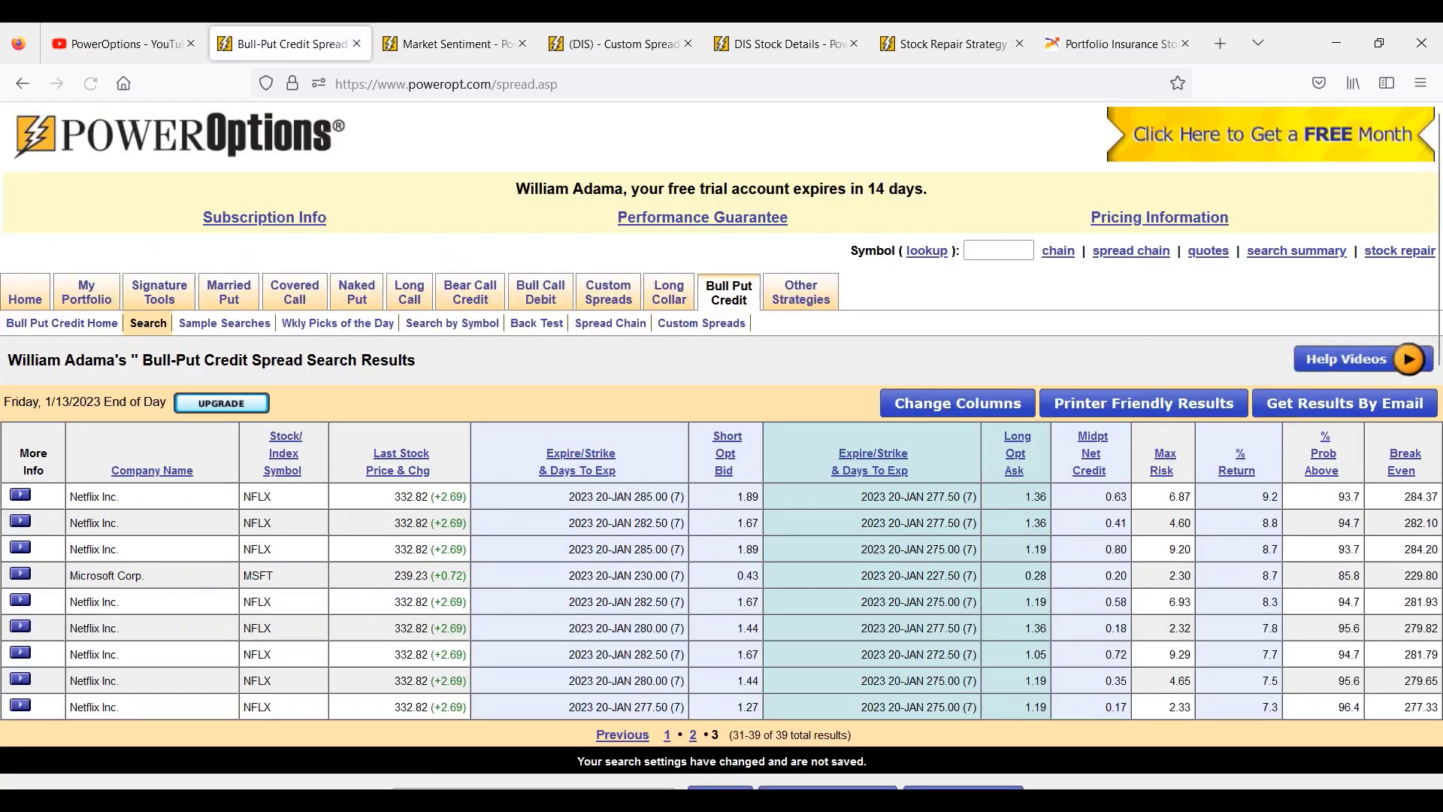
scroll(659, 604, "down", 1)
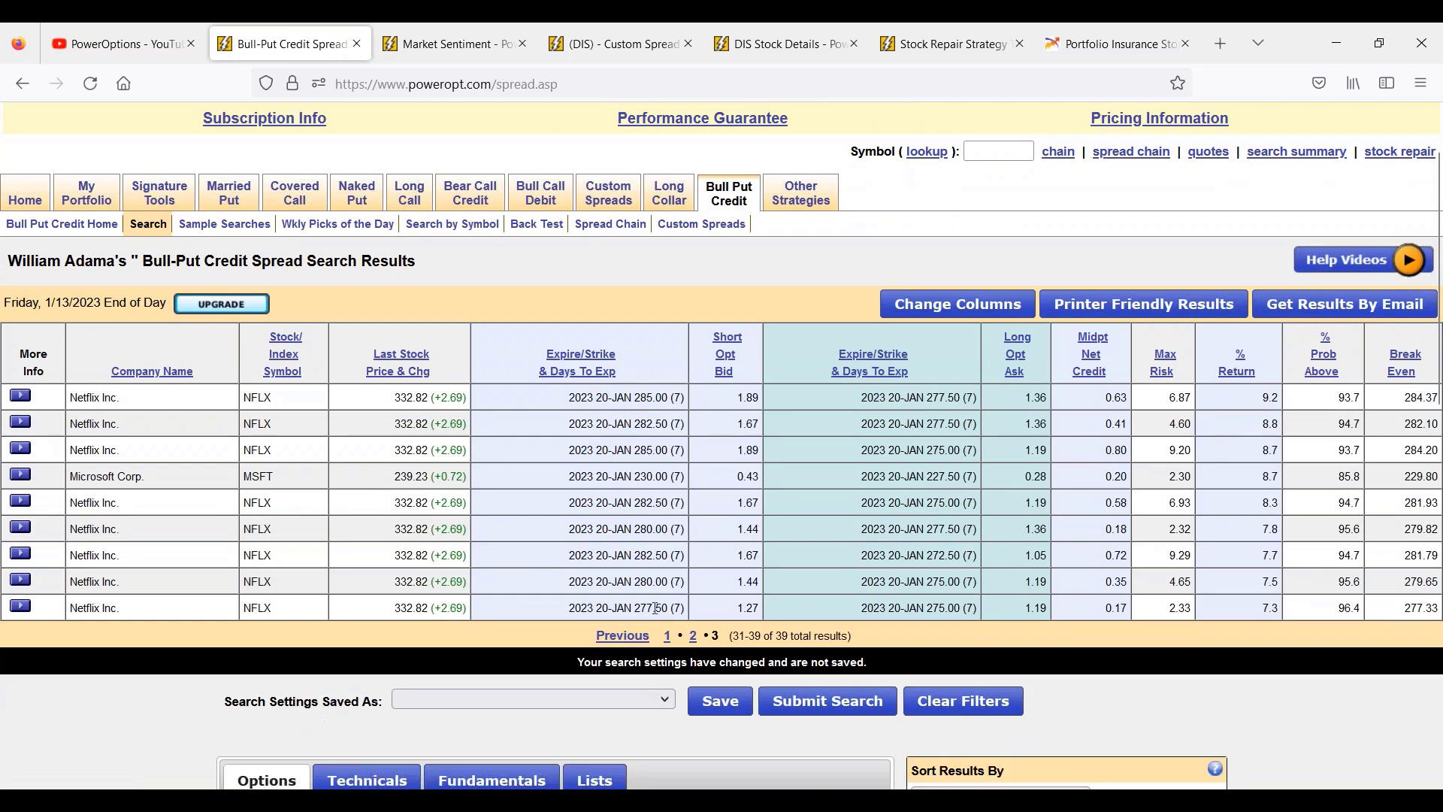
left_click(692, 637)
scroll(567, 642, "down", 3)
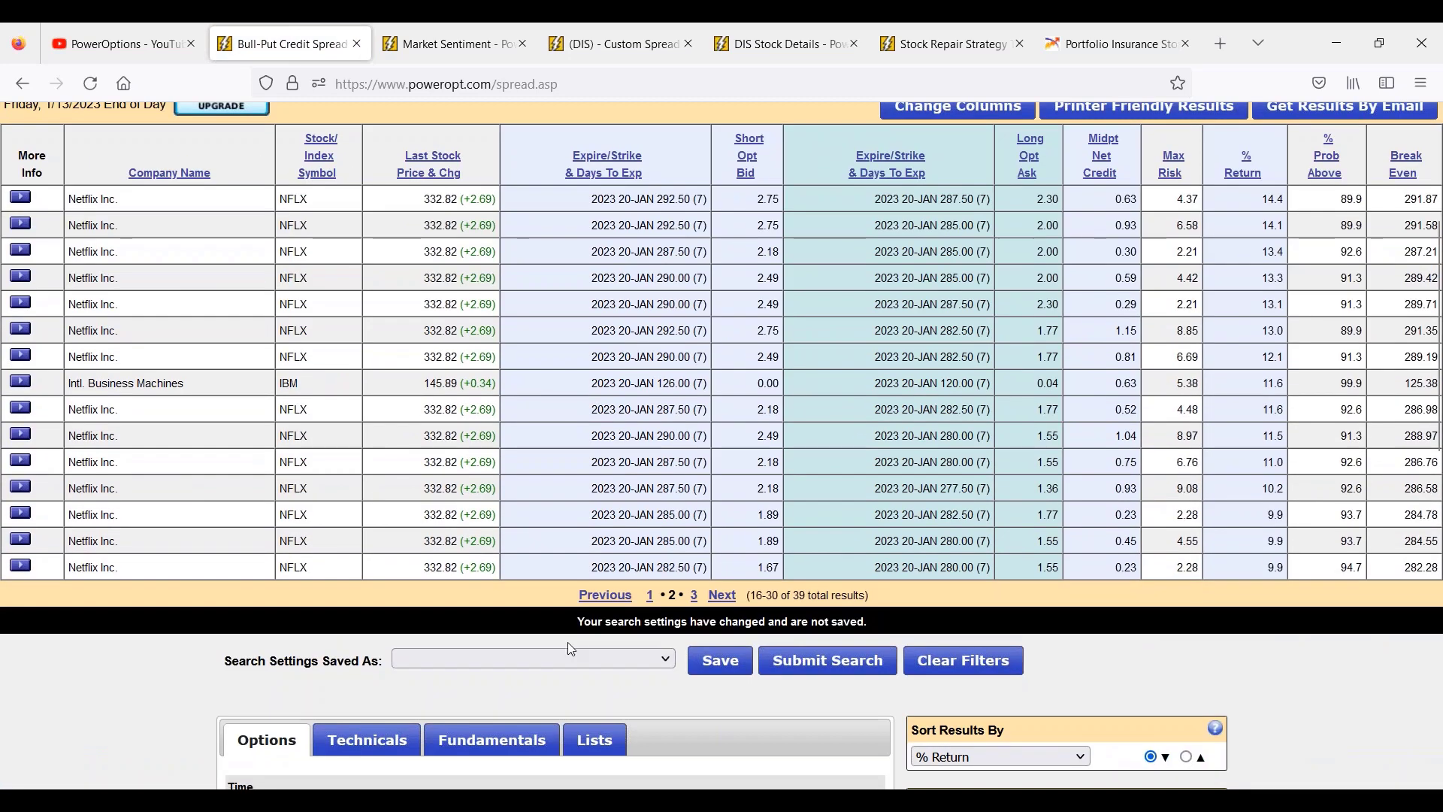
left_click(653, 598)
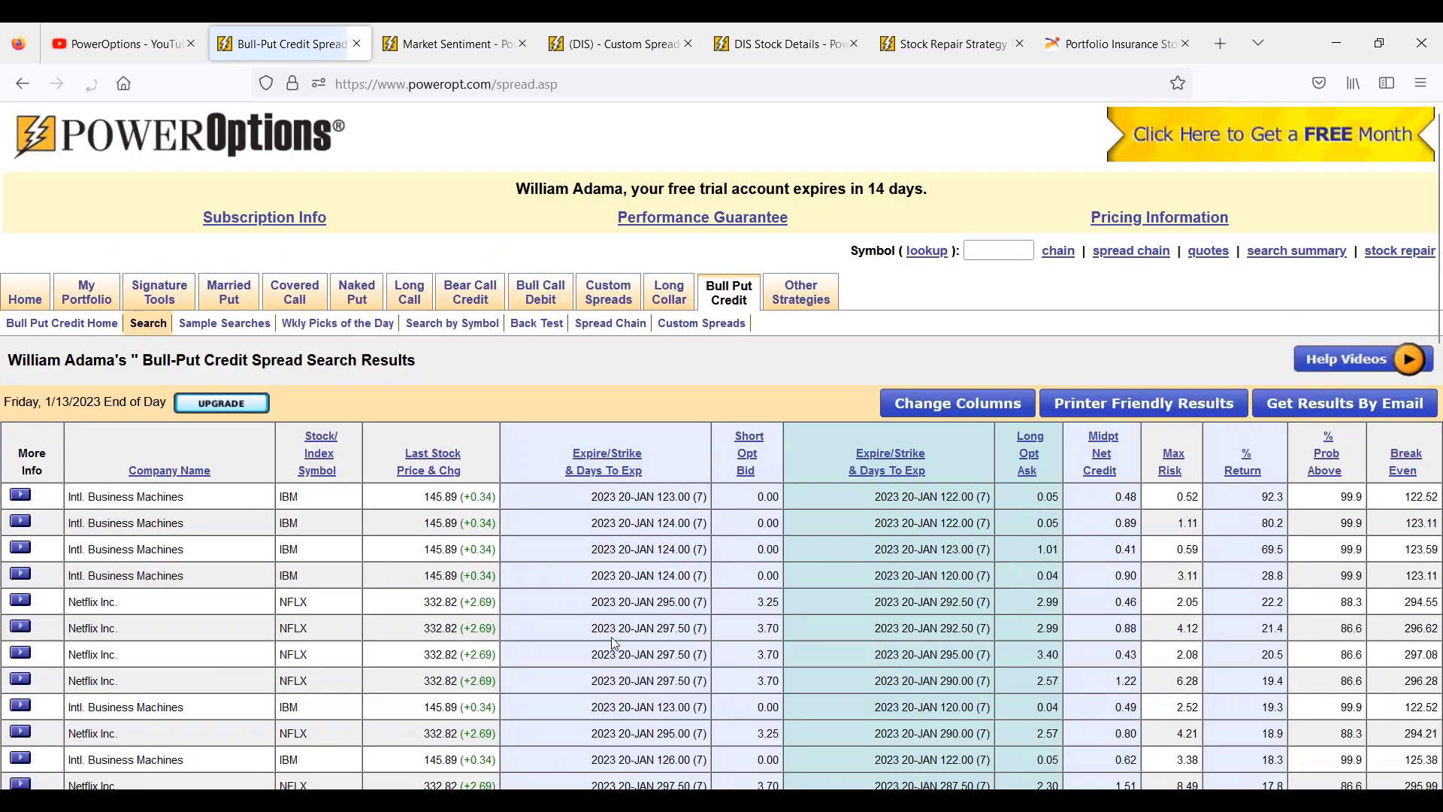
scroll(611, 637, "down", 1)
scroll(562, 586, "down", 1)
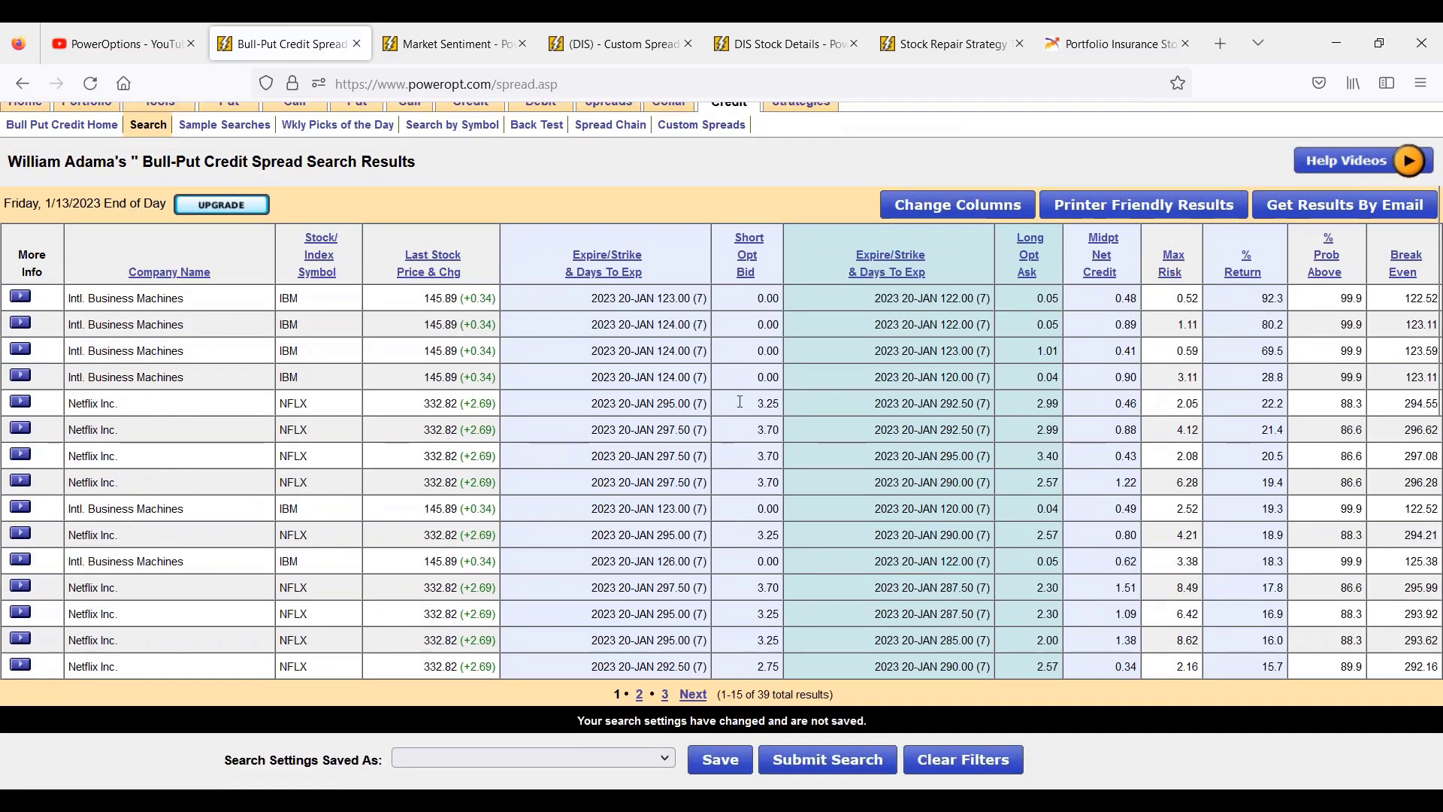
Set the minimum % Return filter of the bull put credit search to 3
scroll(759, 409, "down", 8)
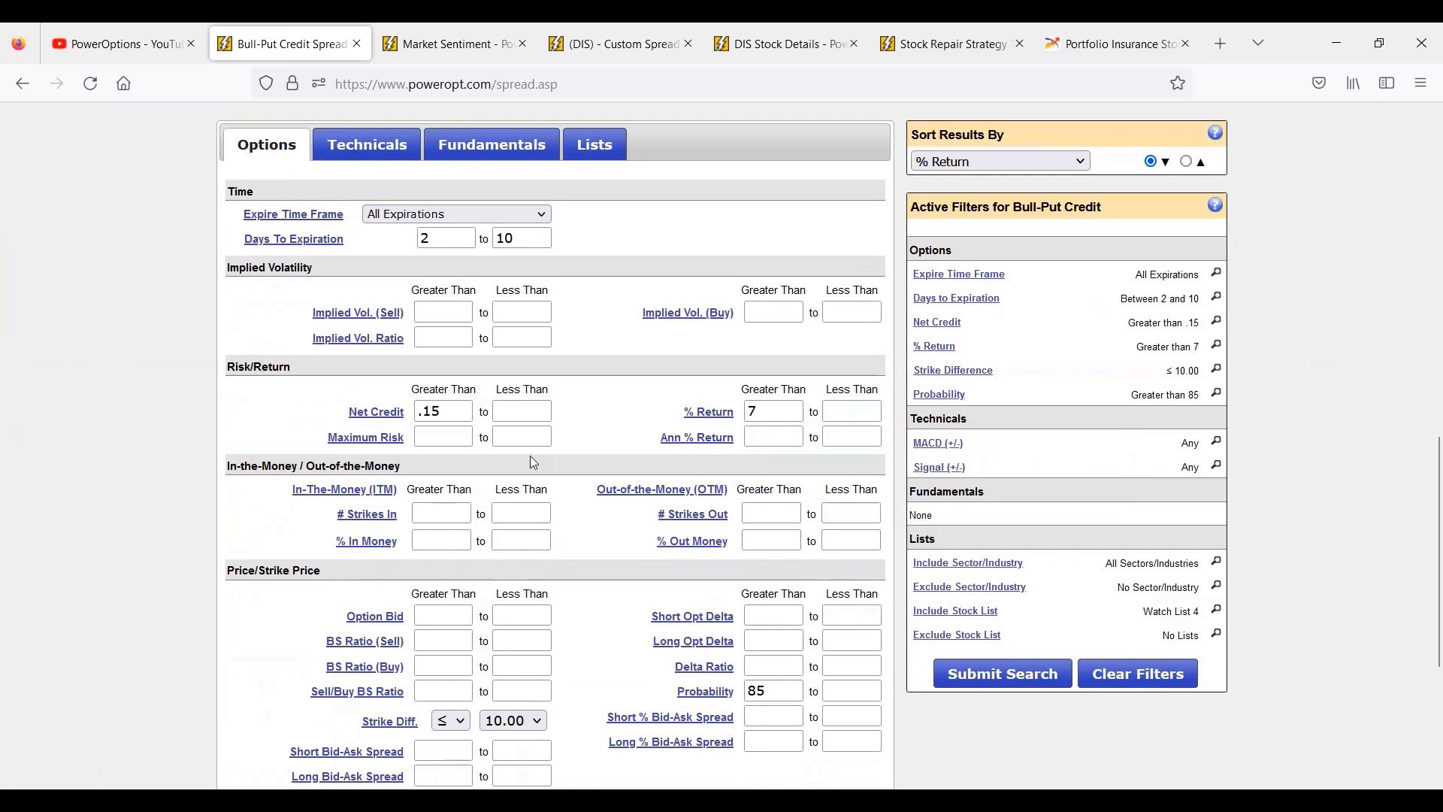
left_click_drag(779, 411, 719, 412)
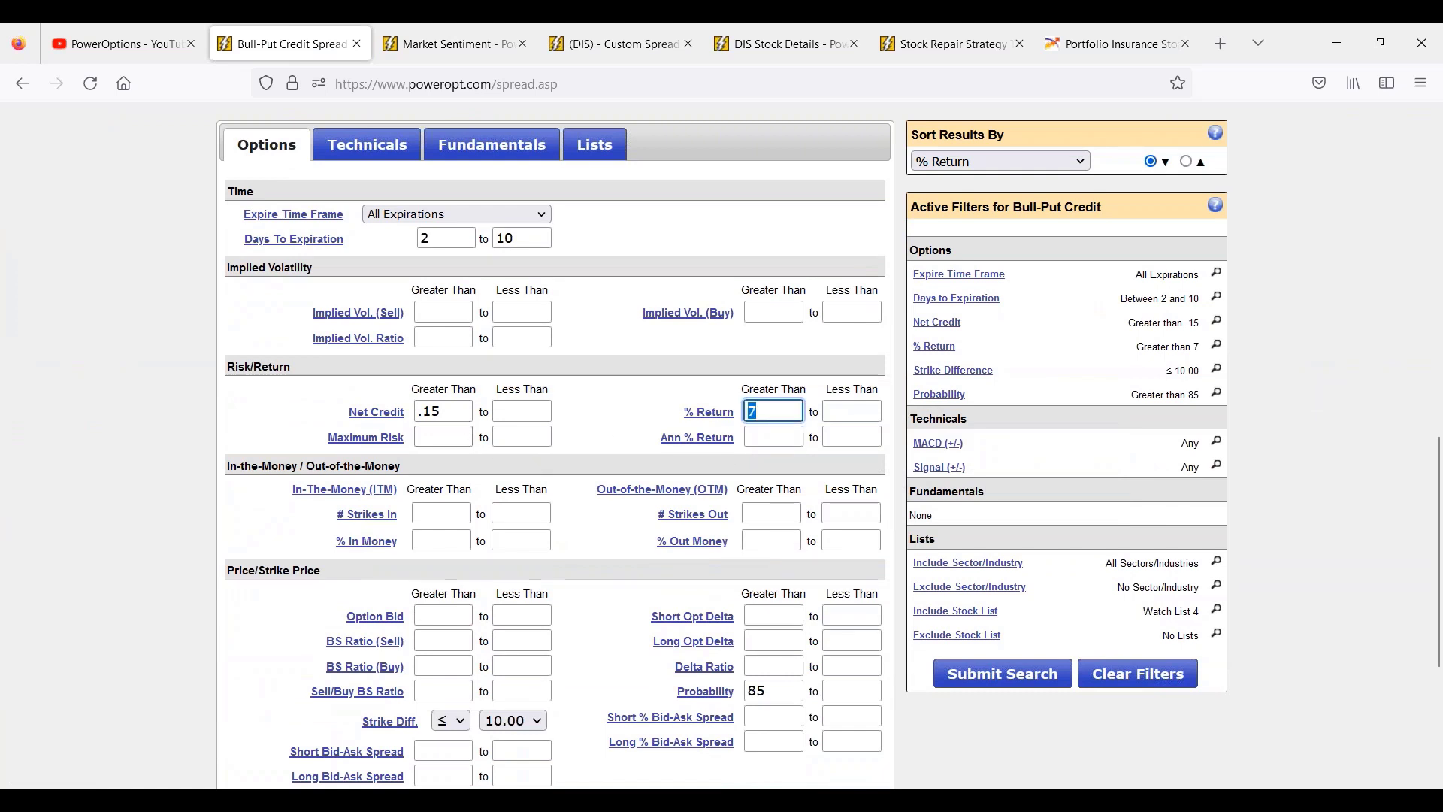
double_click(761, 691)
mouse_move(686, 720)
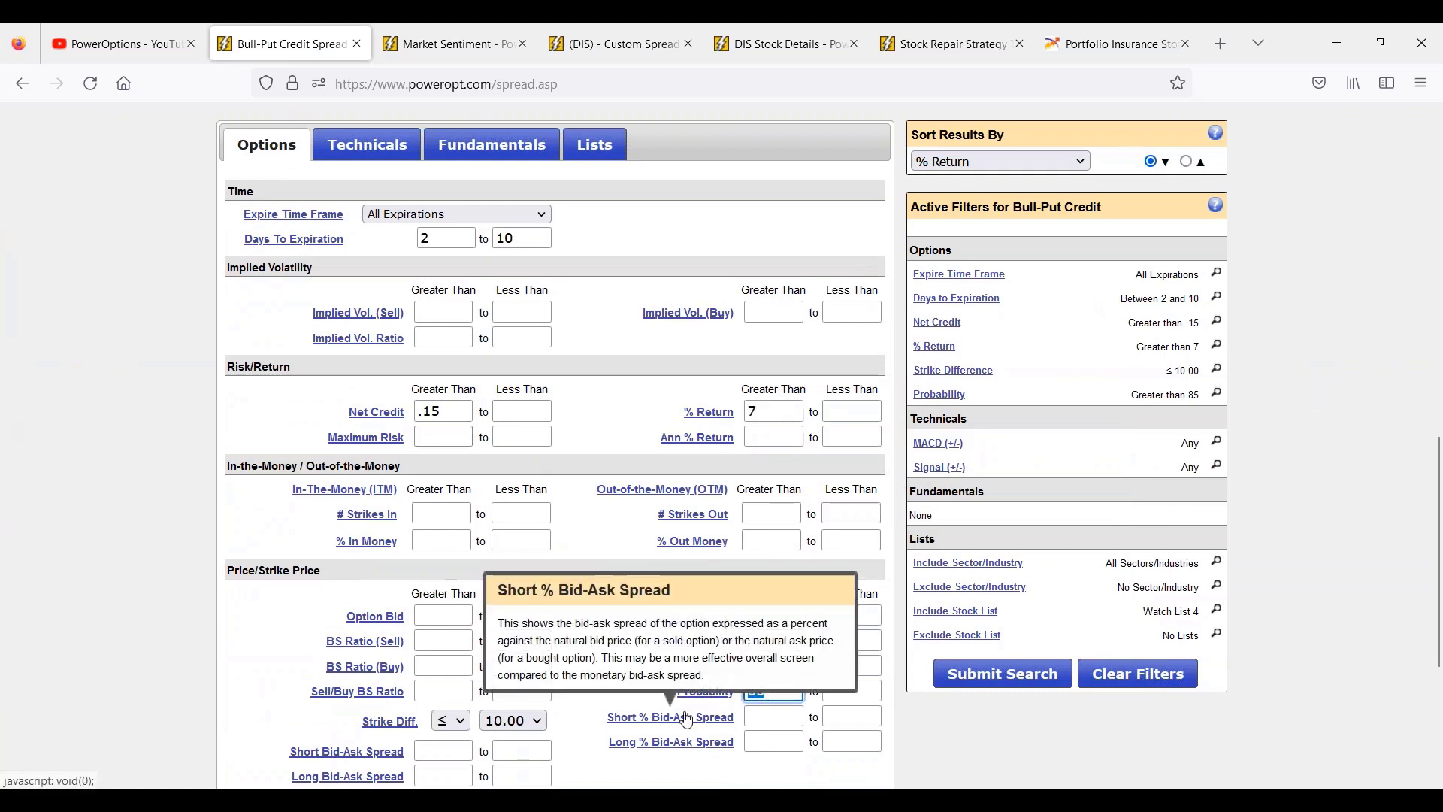
left_click(793, 413)
left_click(778, 689)
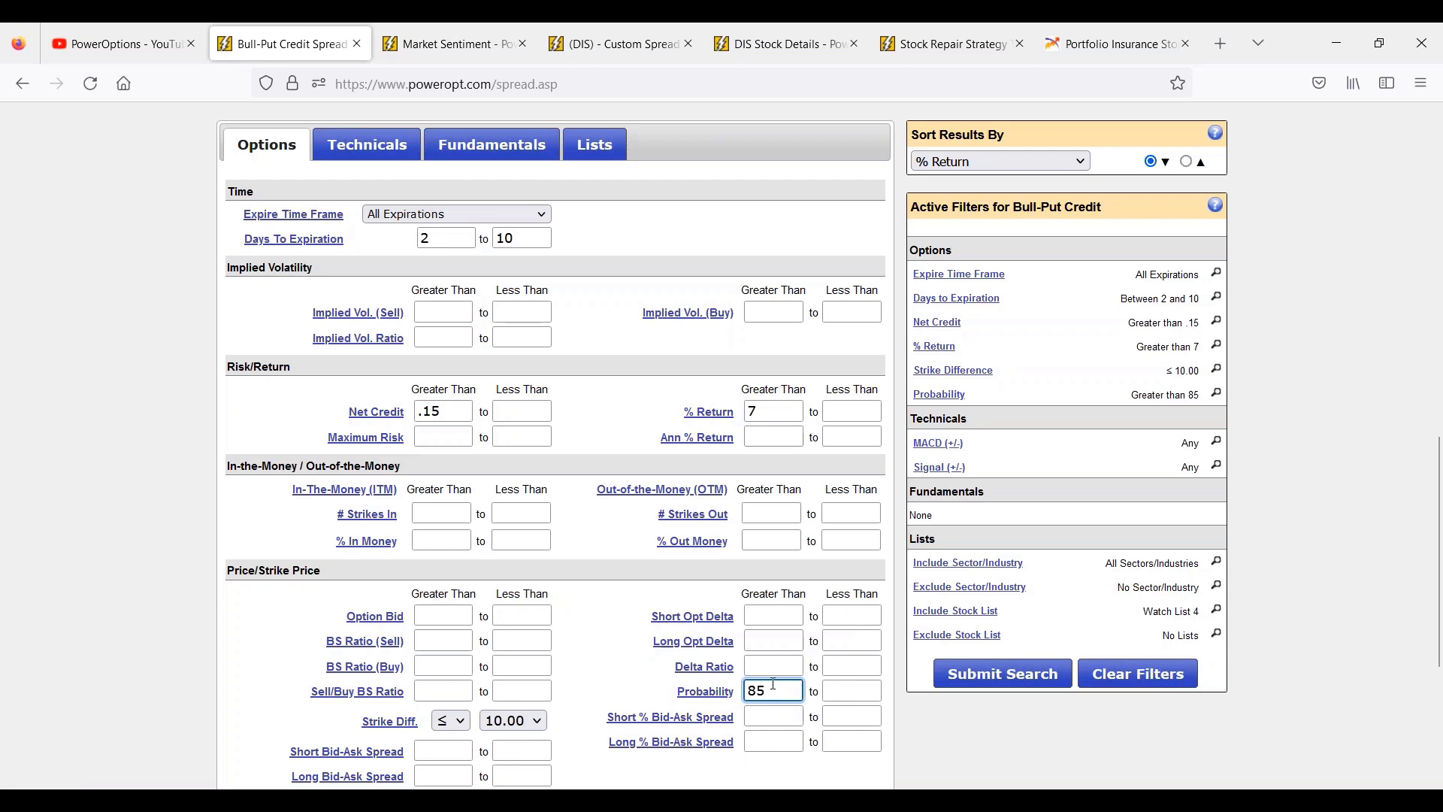
left_click(773, 409)
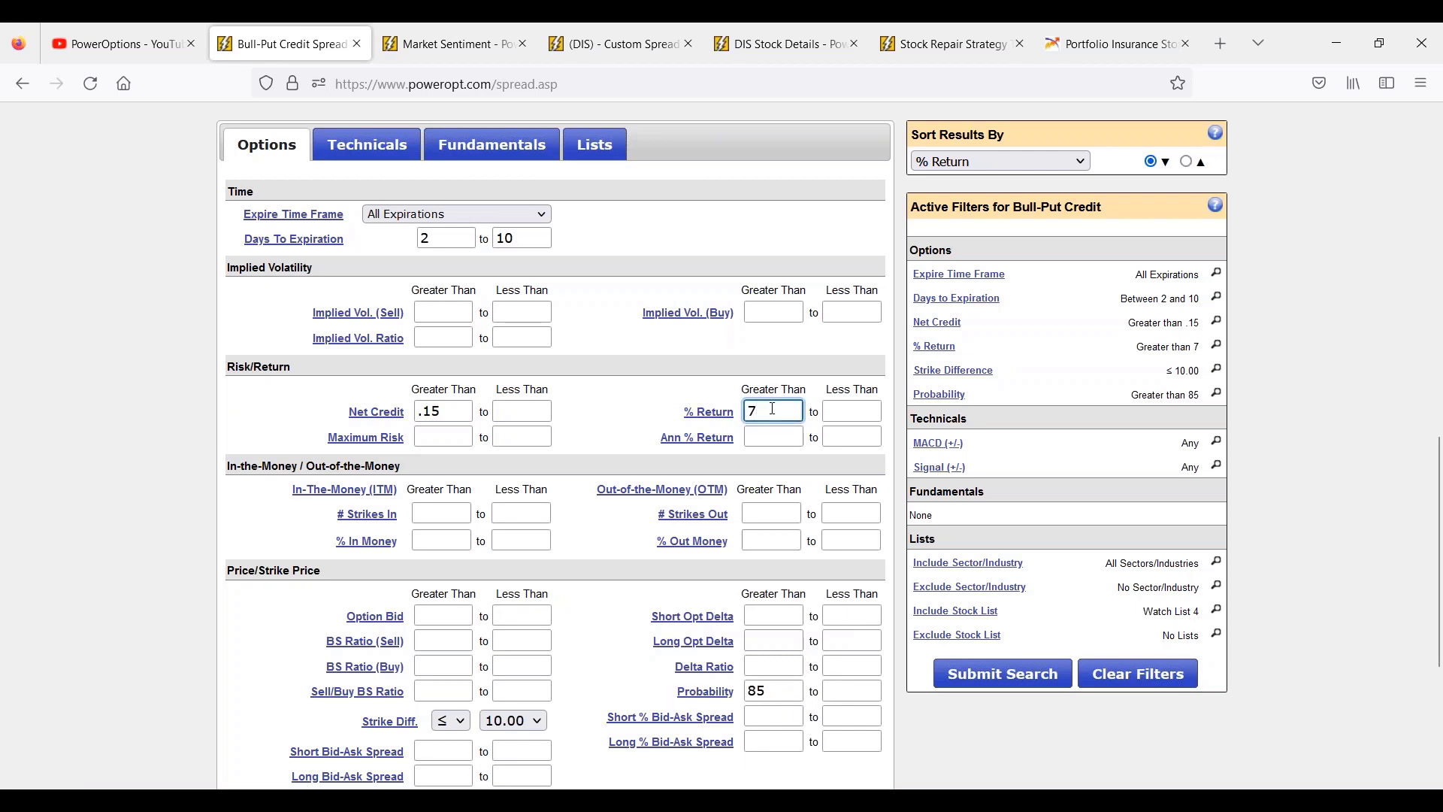
key("BackSpace")
type("3")
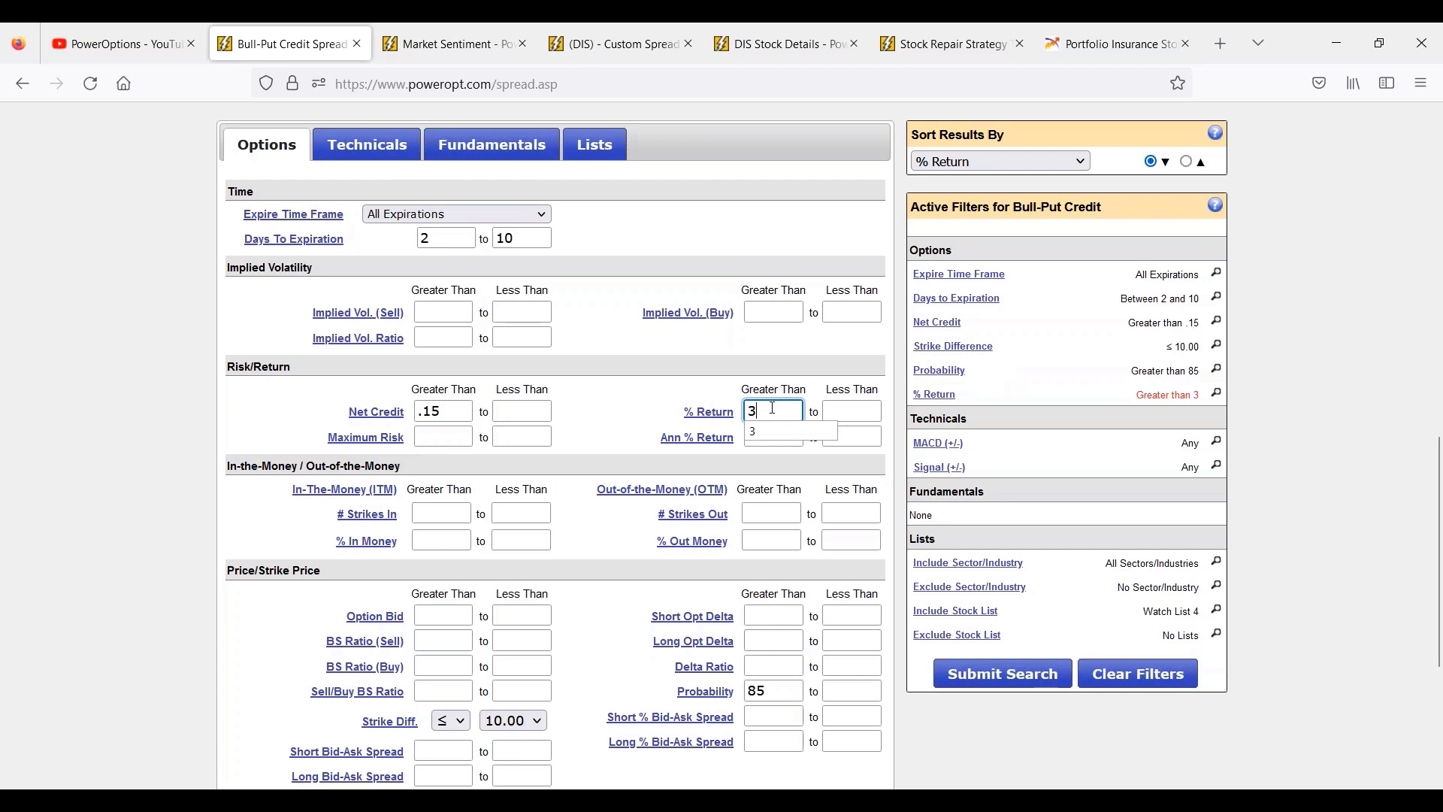
Set the Net Credit filter to greater than .09
left_click(441, 410)
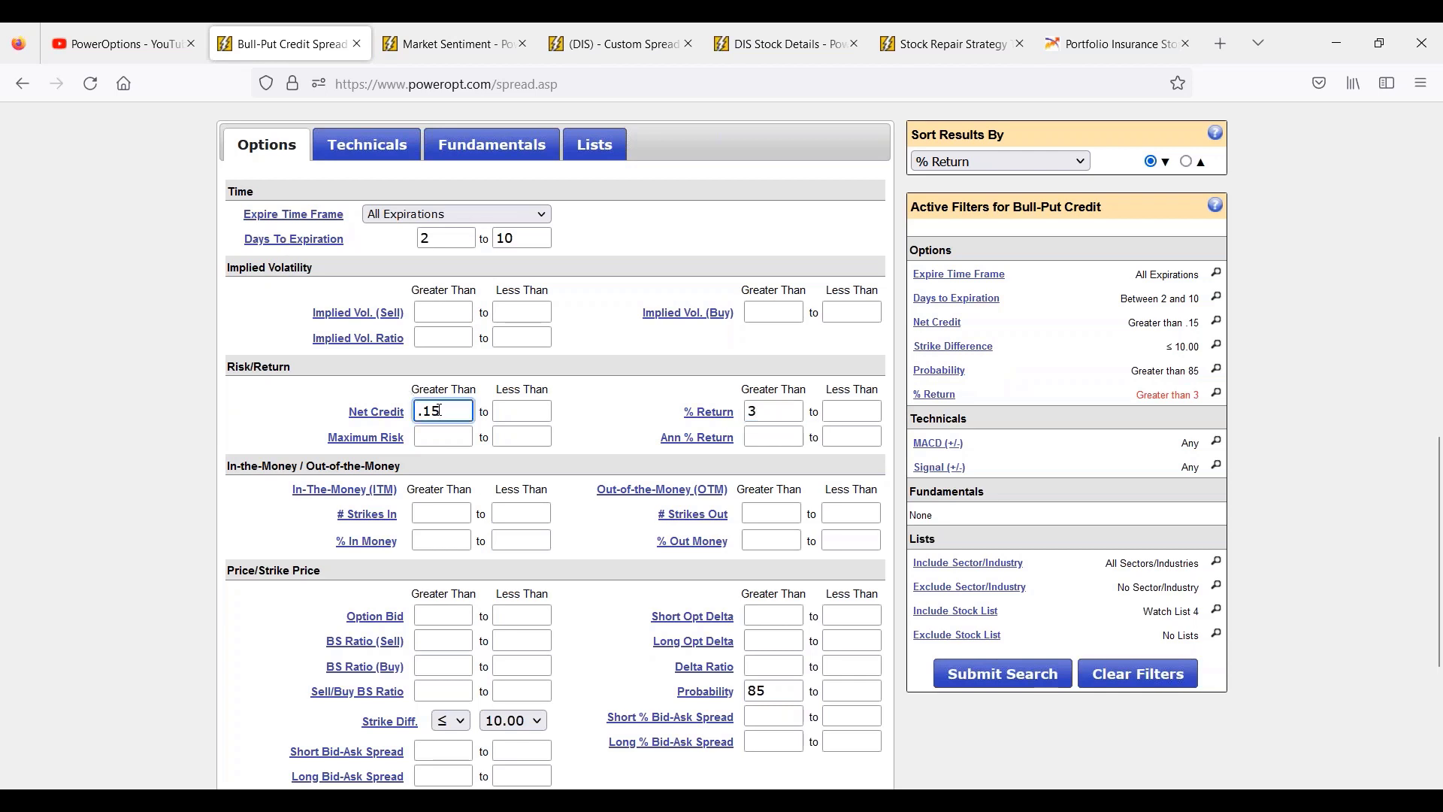
key("BackSpace")
key("BackSpace")
type("09")
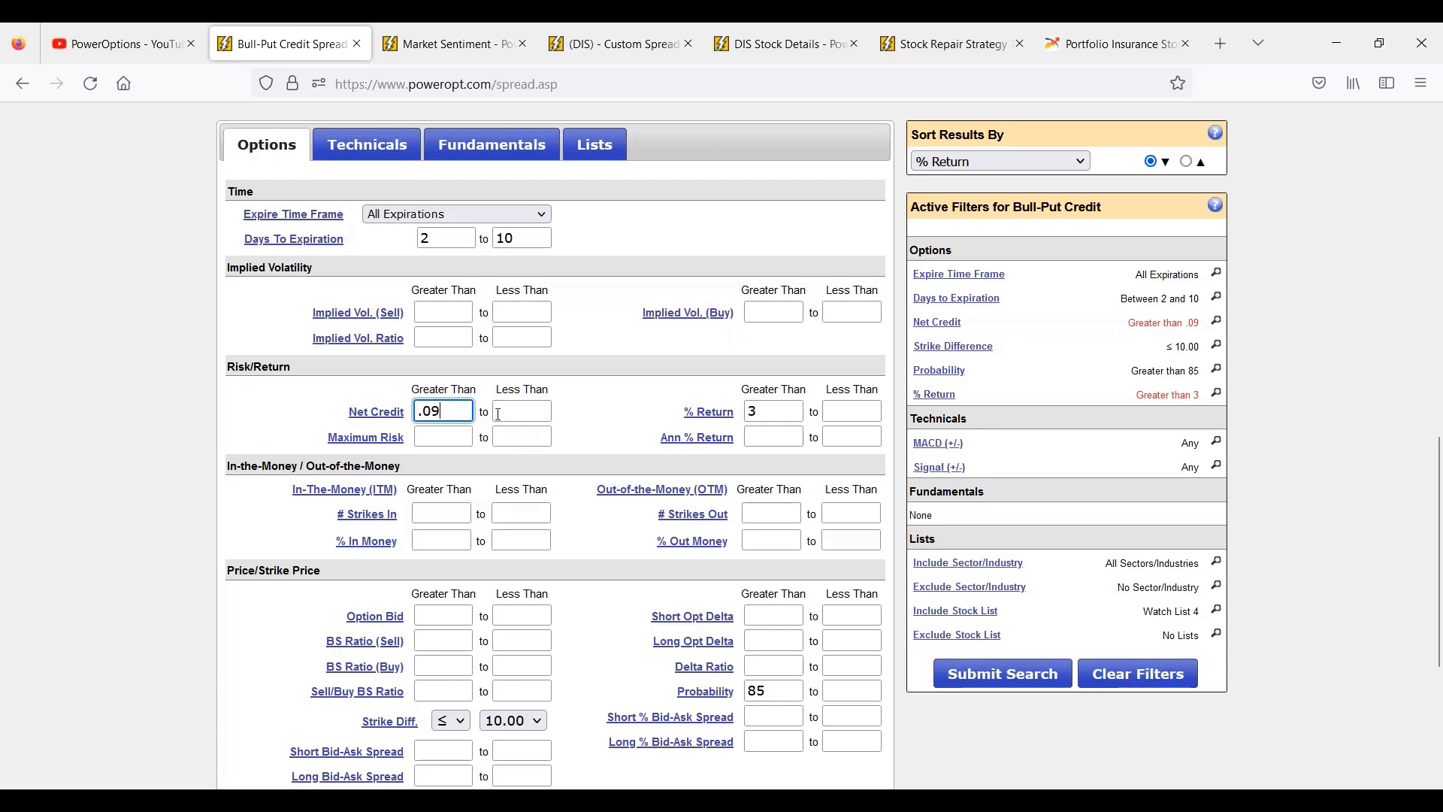
Limit the search to one result per security and submit it
scroll(505, 435, "down", 3)
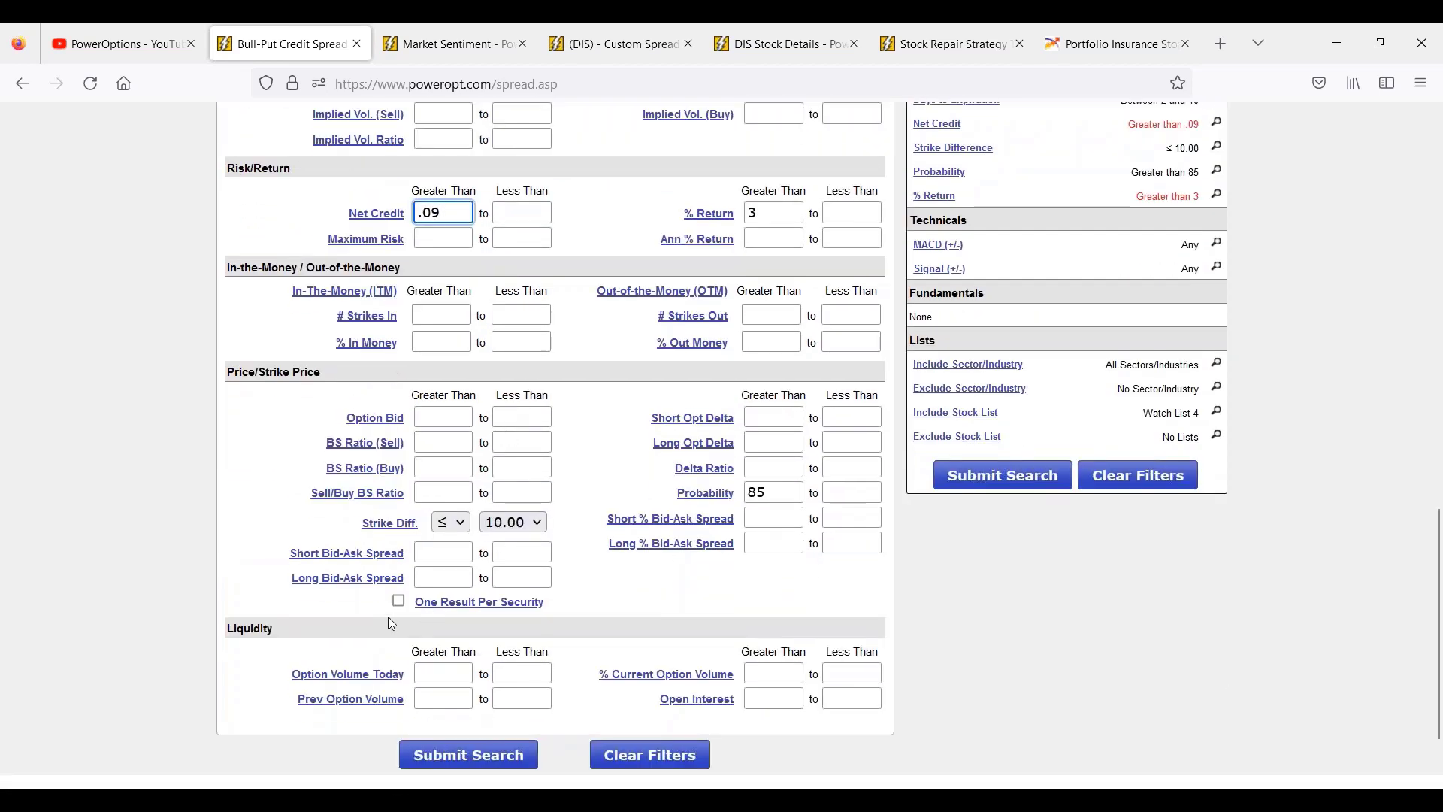
left_click(399, 601)
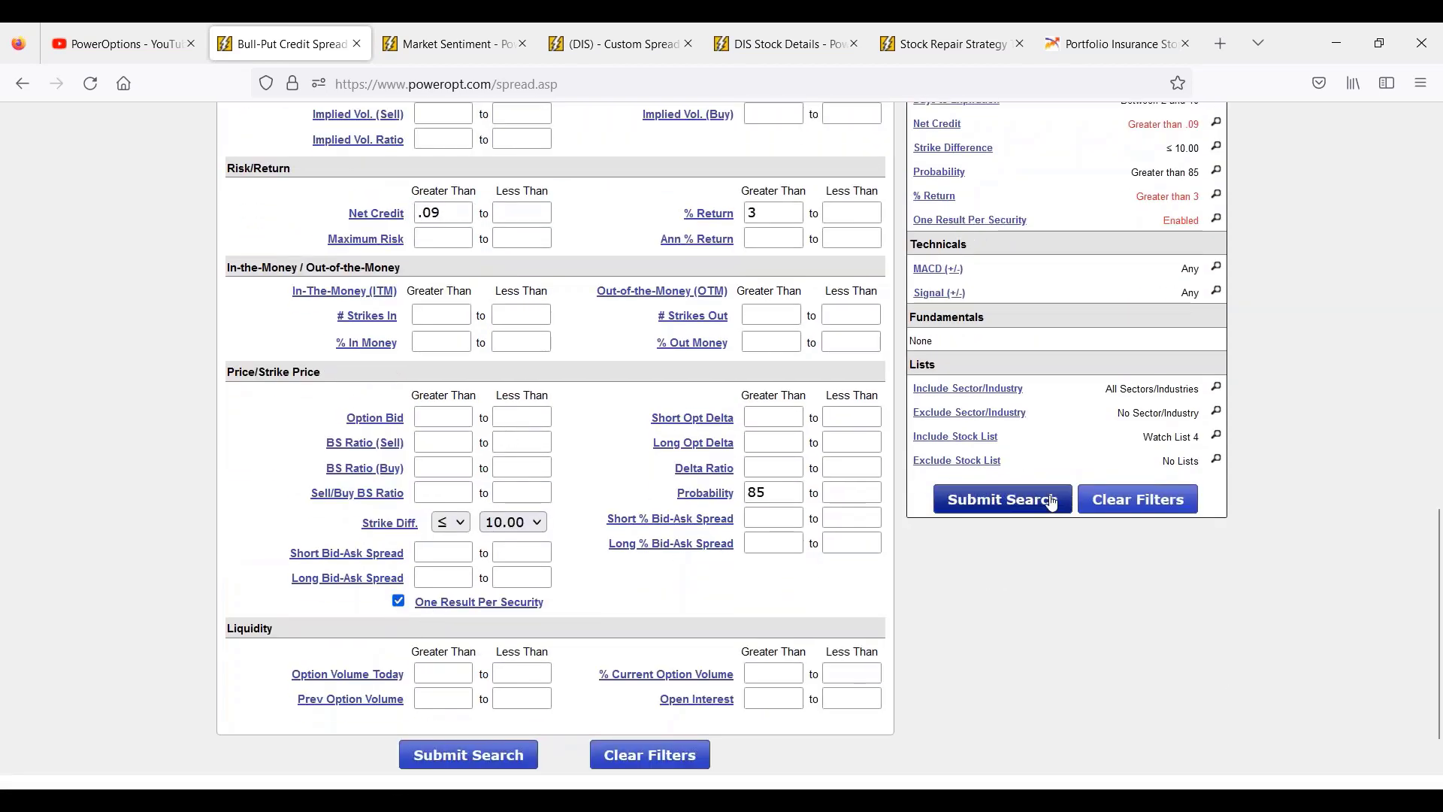
left_click(1003, 500)
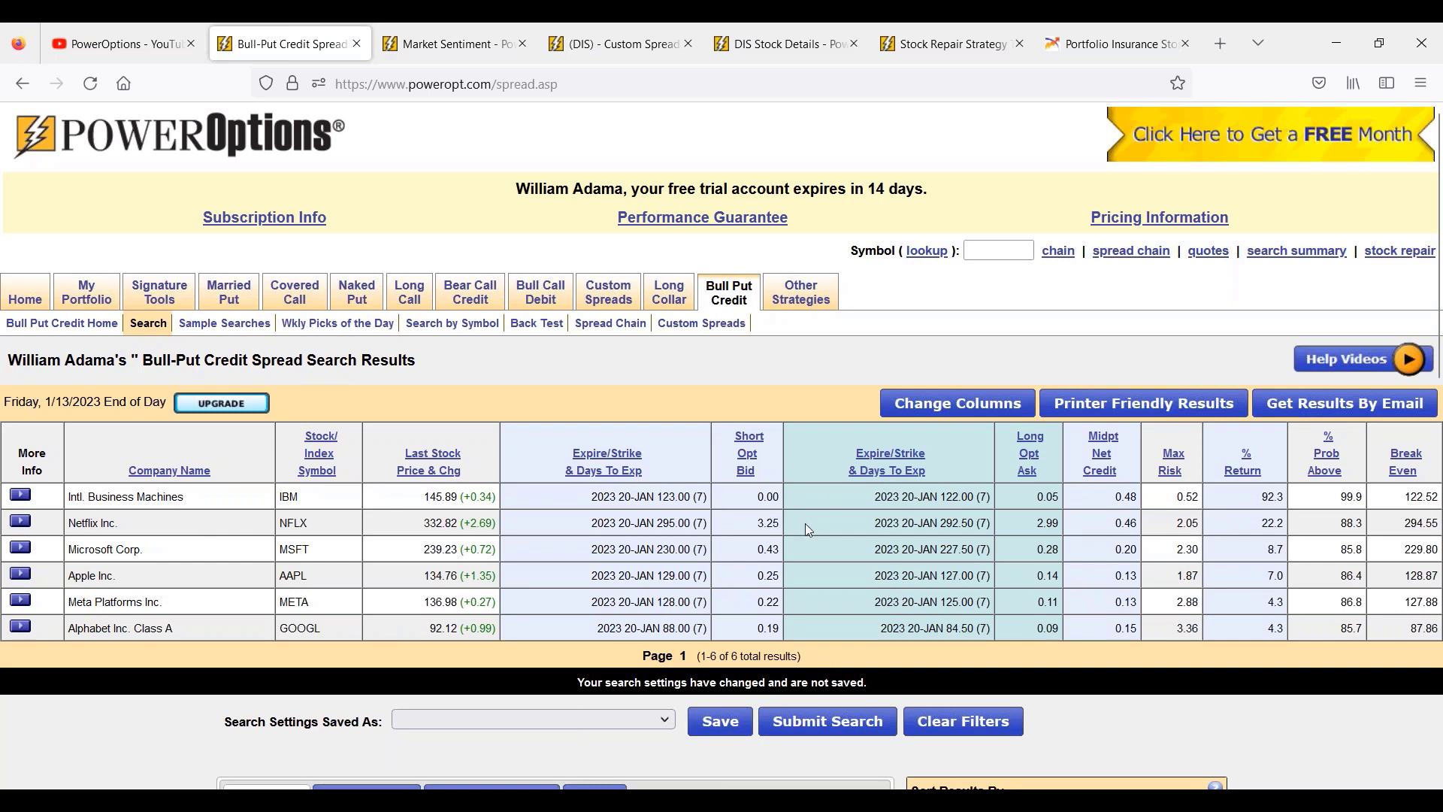
Require today's option volume to be greater than 0 in the liquidity filters
scroll(805, 521, "down", 2)
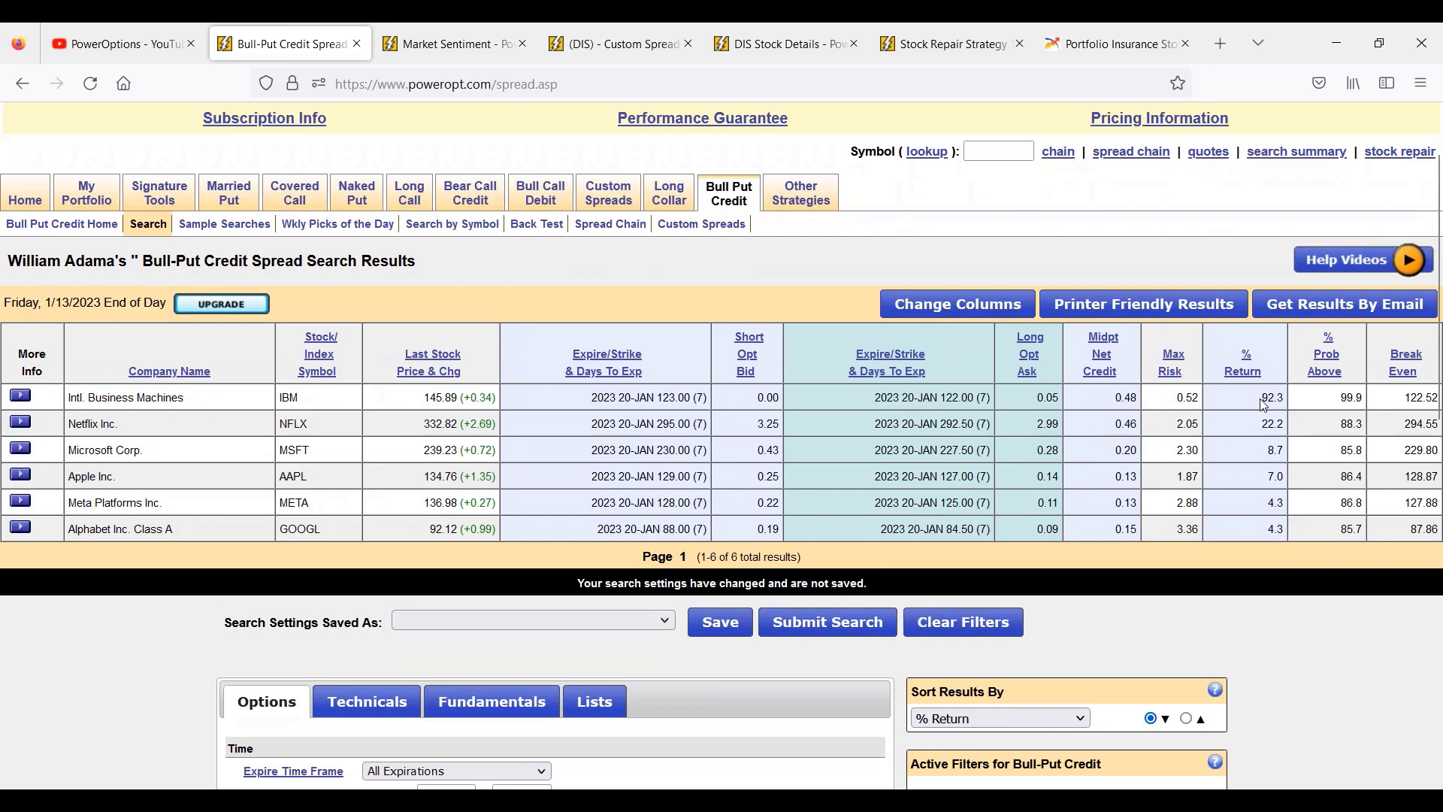
left_click_drag(1261, 399, 1267, 397)
left_click_drag(758, 398, 818, 403)
scroll(820, 555, "down", 10)
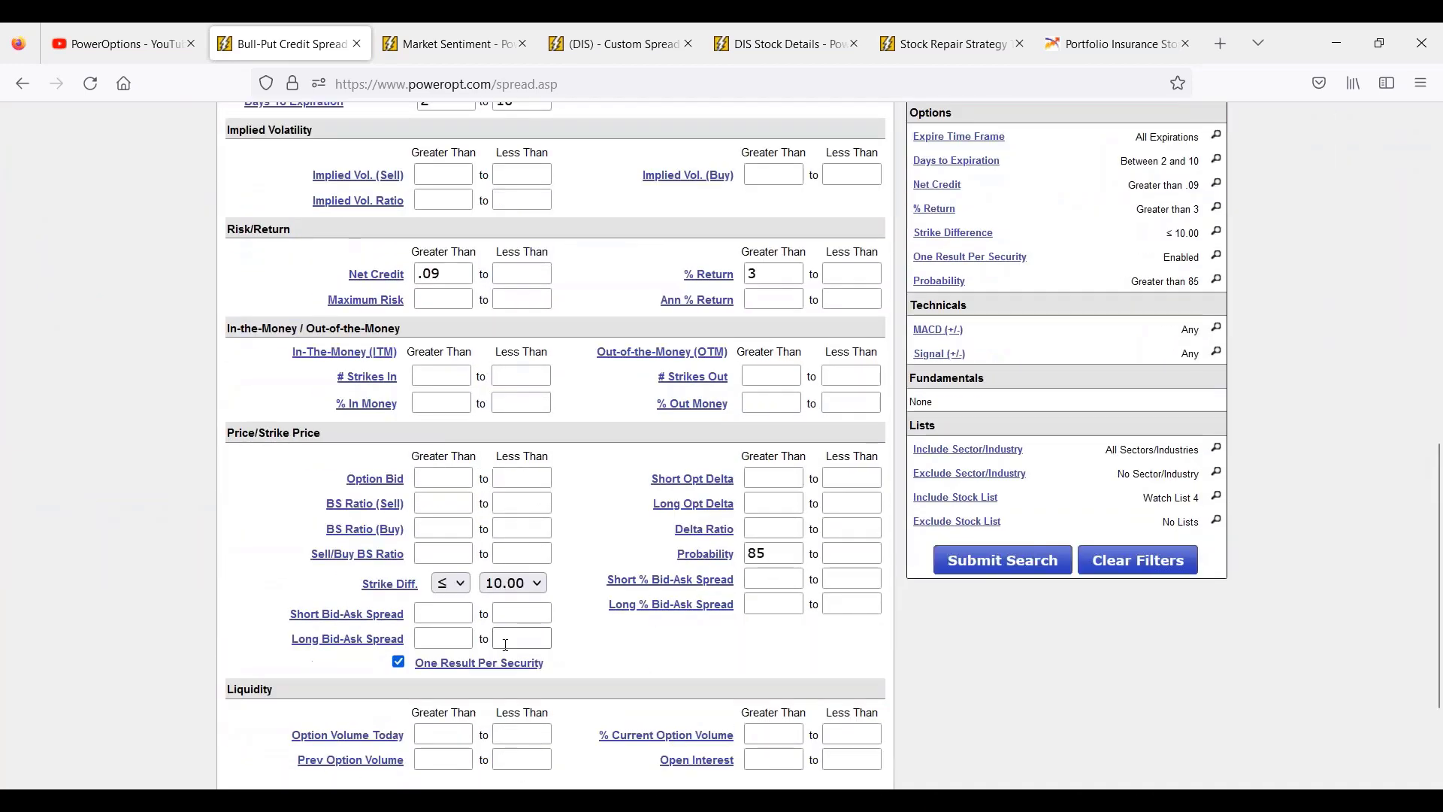
scroll(449, 633, "down", 2)
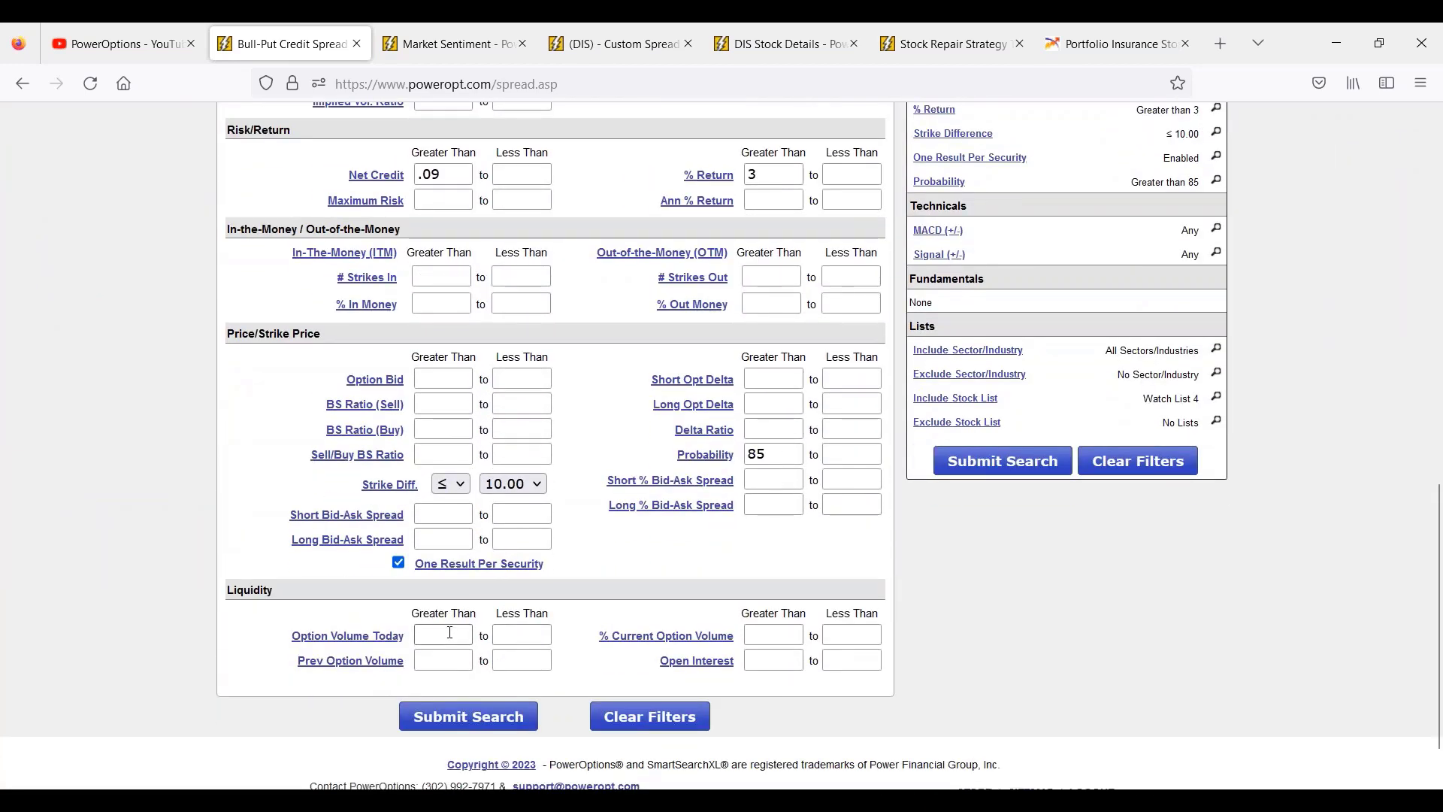
left_click(450, 632)
type("0")
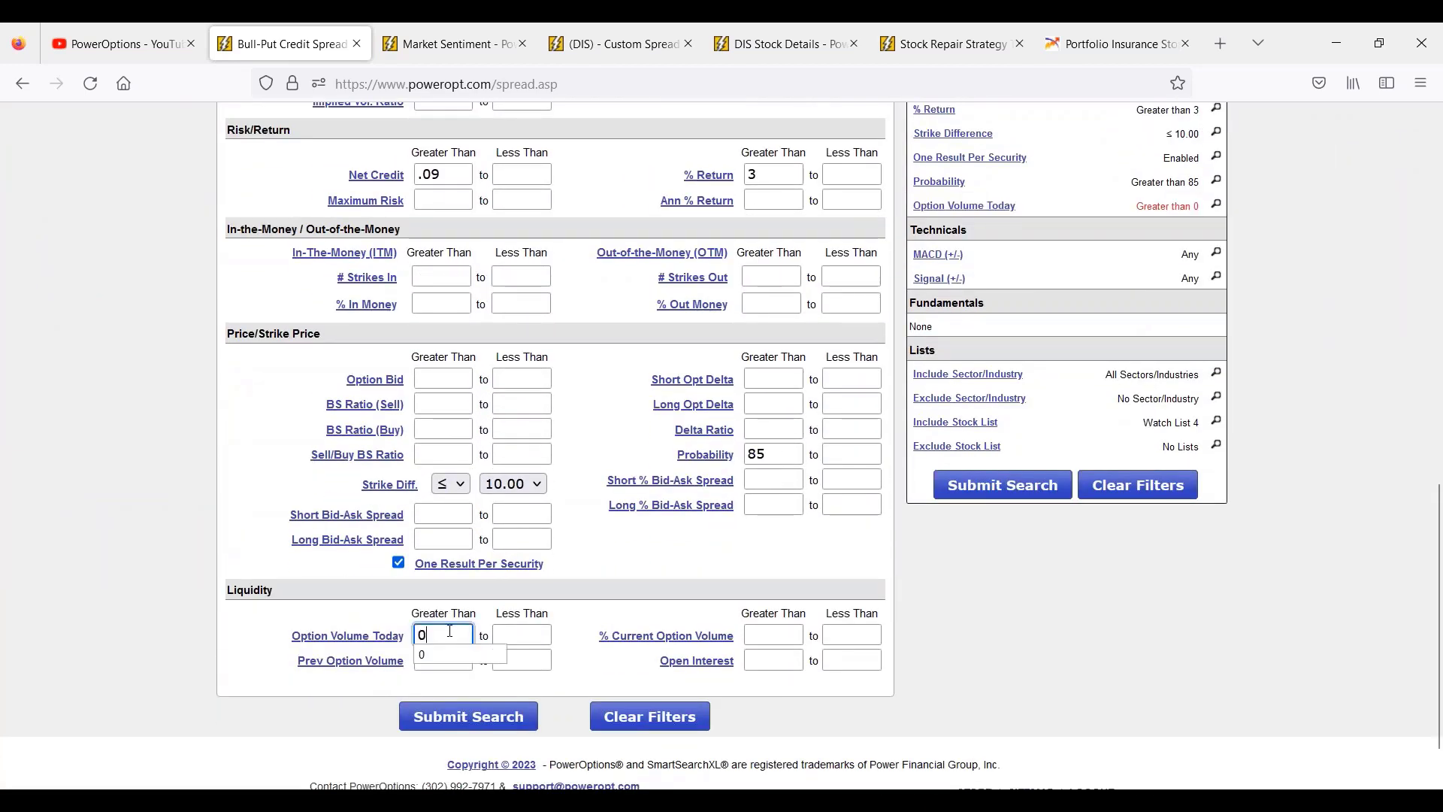
Require an option bid greater than 0 and resubmit the search
left_click(459, 375)
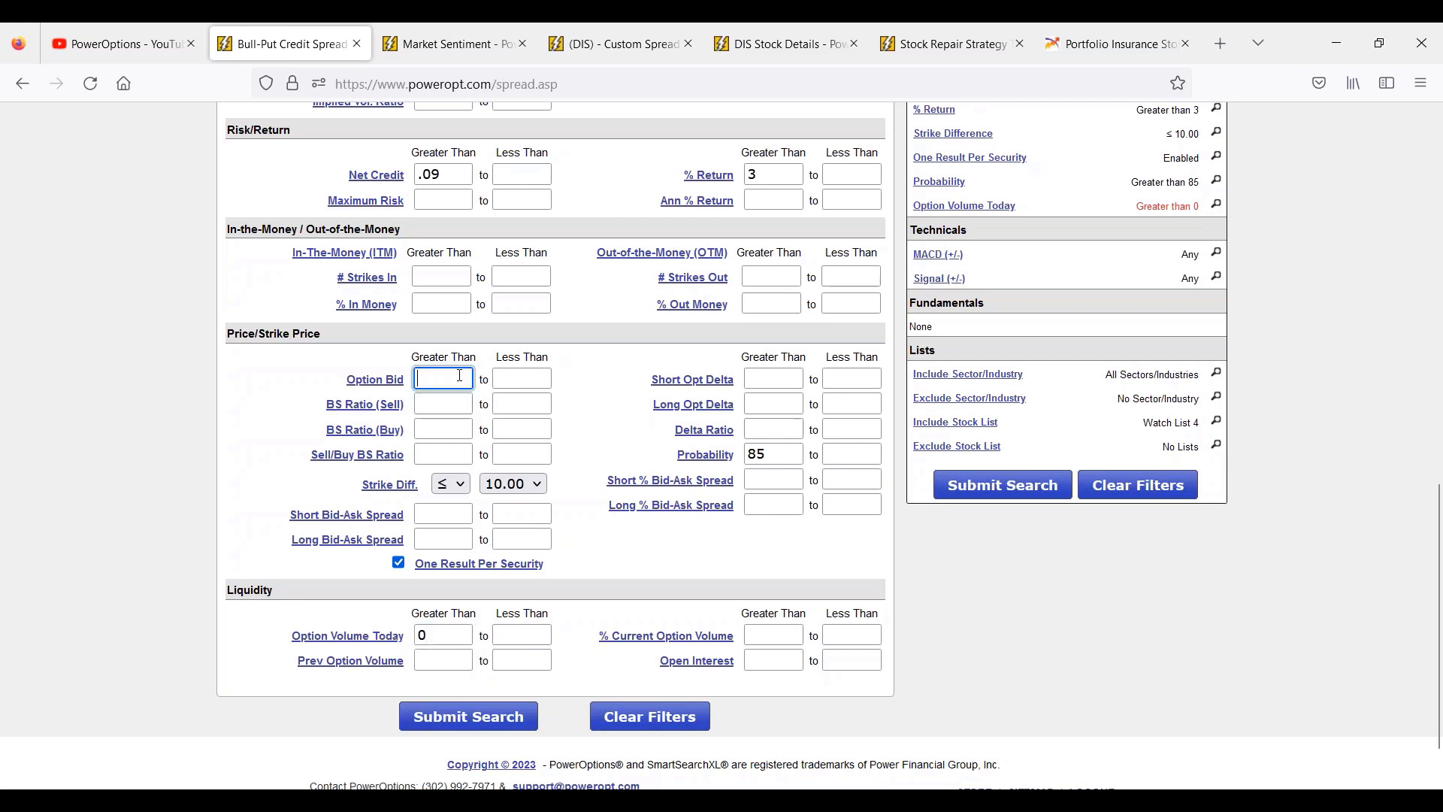
type("0")
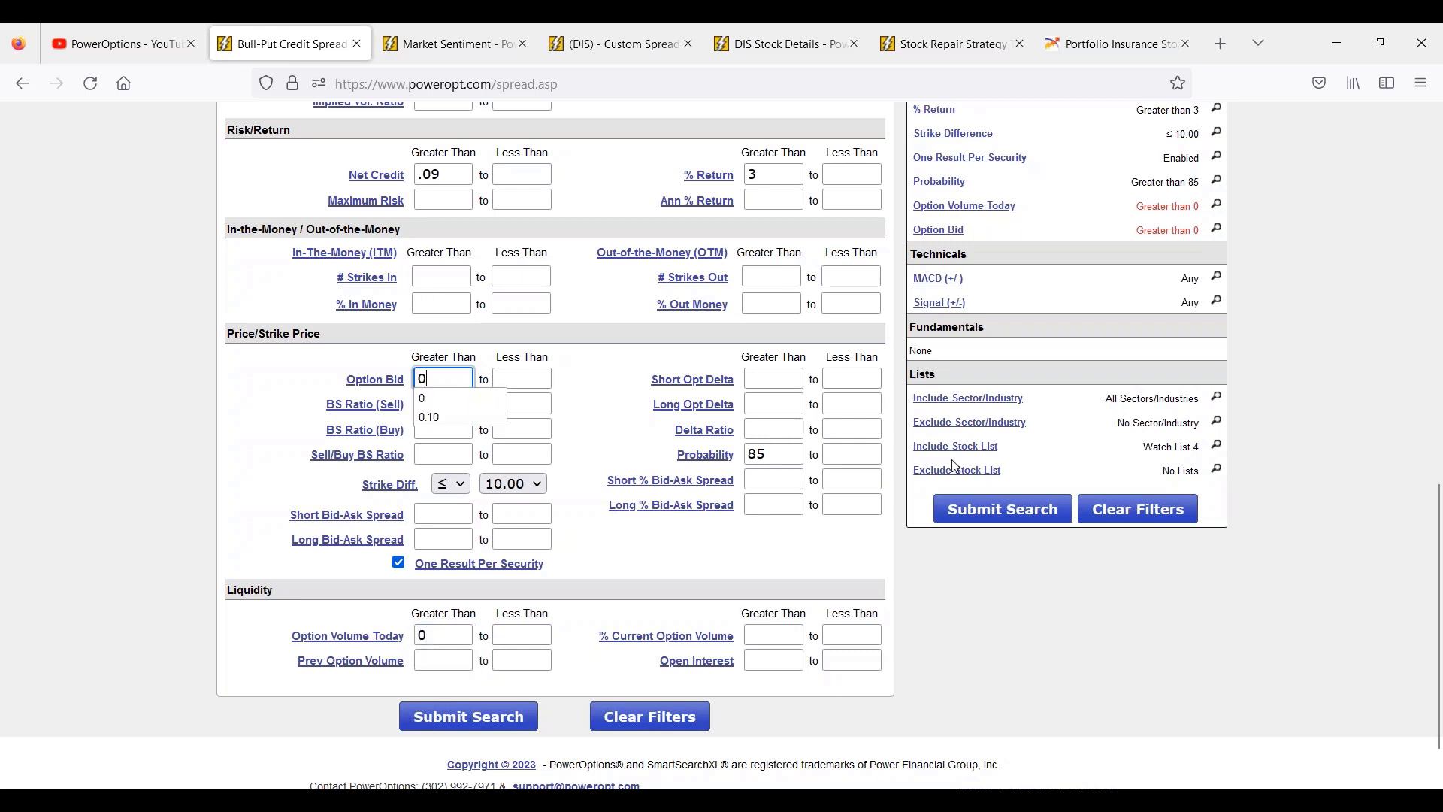
left_click(1031, 509)
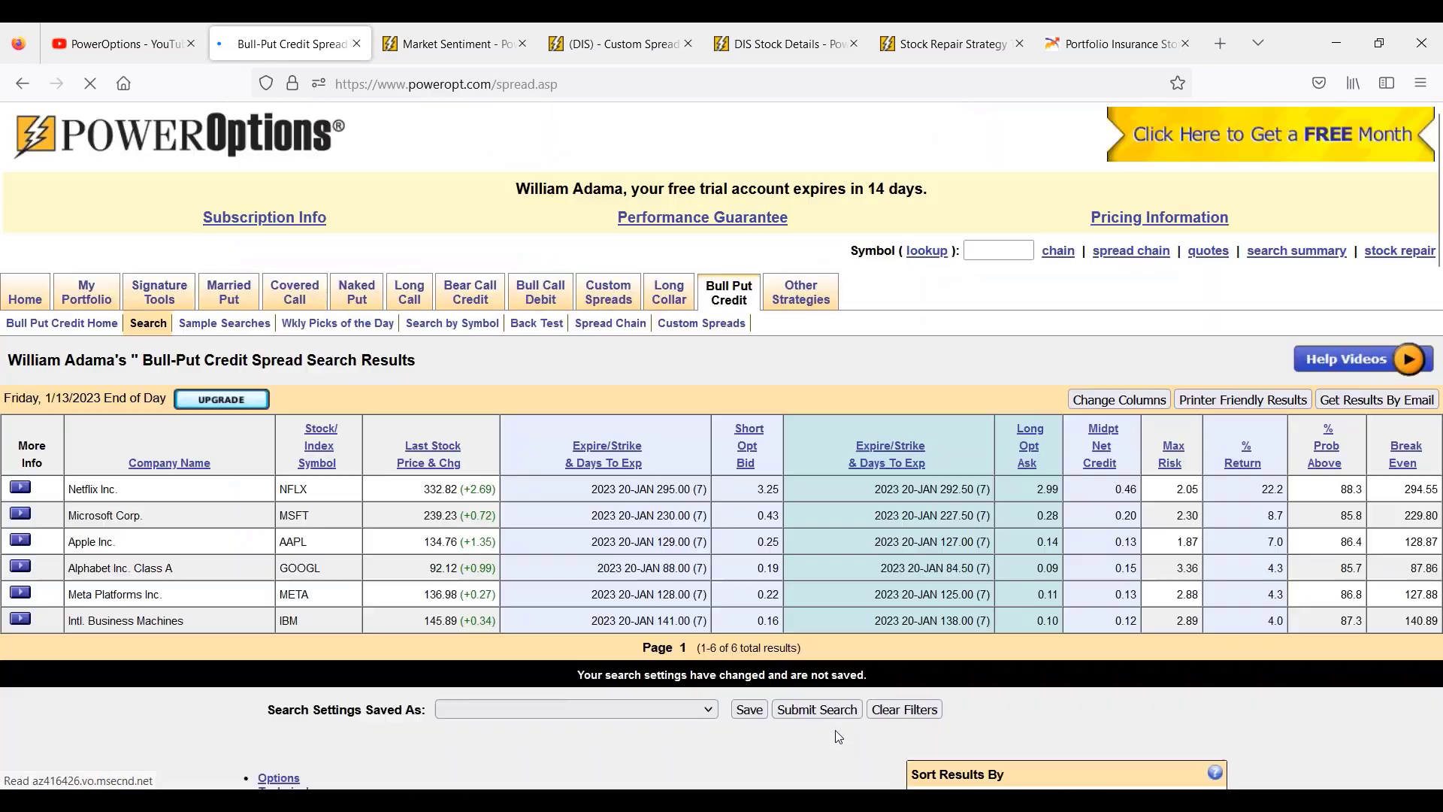
Restrict the search to stocks whose earnings date is not between now and expiration, and submit it again
scroll(831, 725, "down", 2)
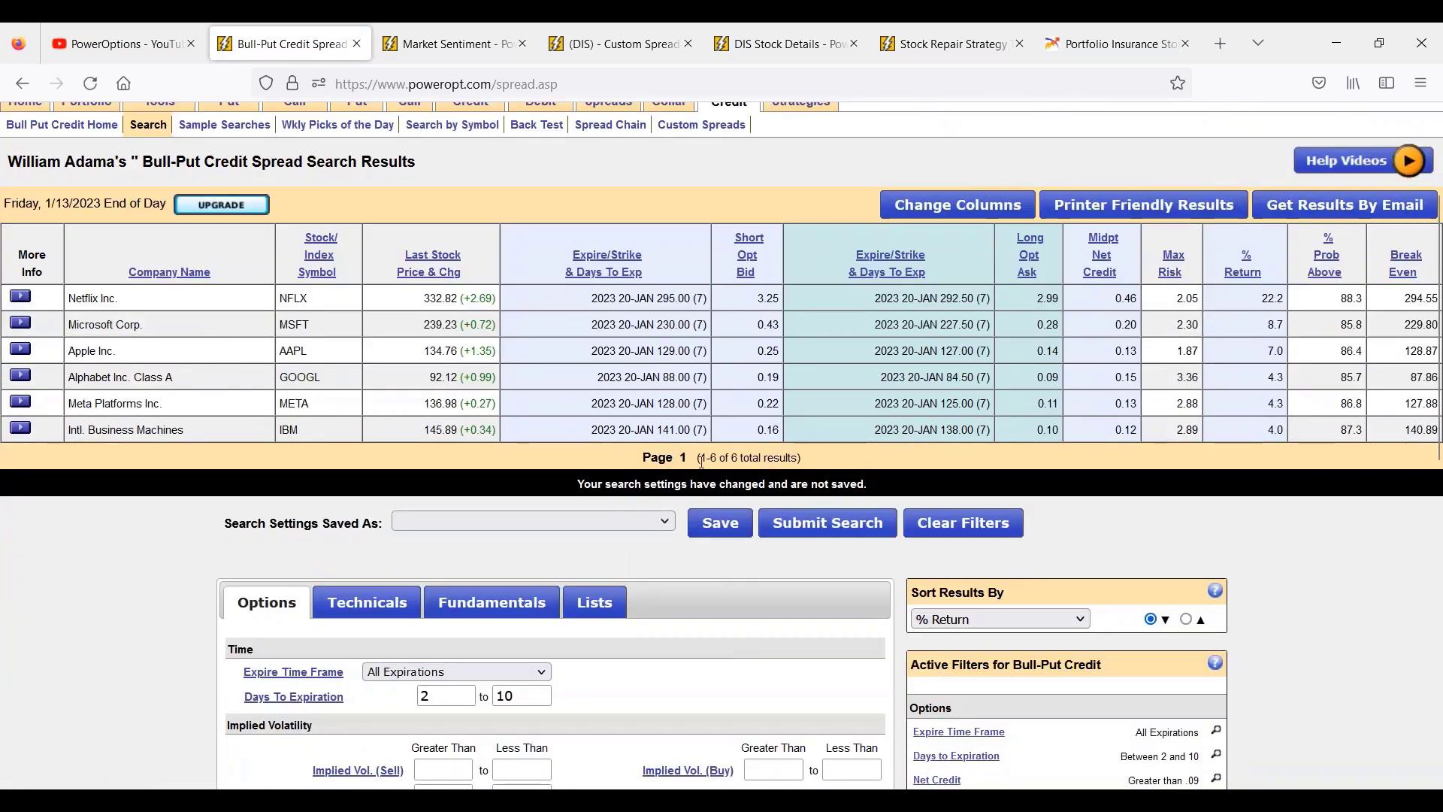
left_click_drag(701, 462, 798, 454)
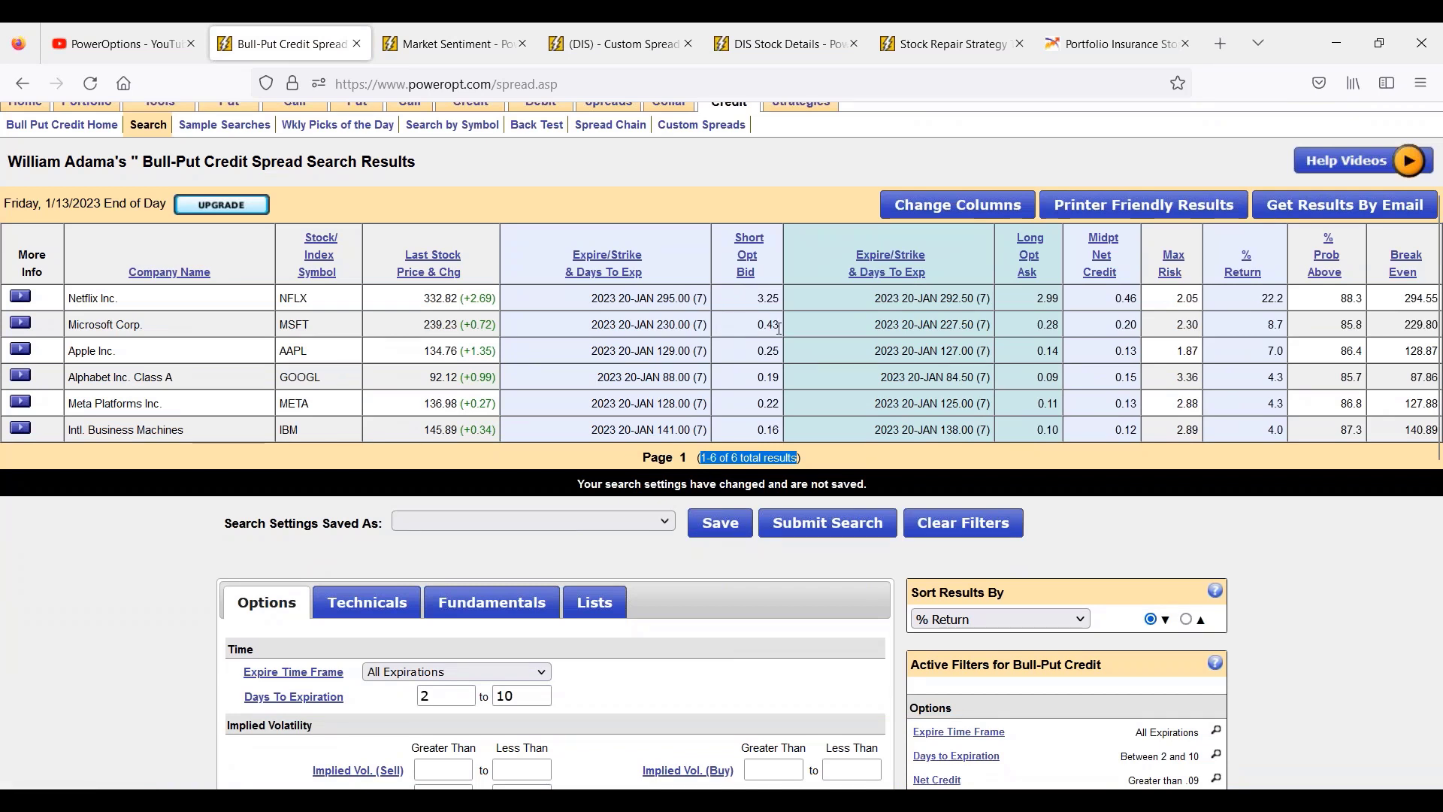
left_click_drag(763, 326, 791, 333)
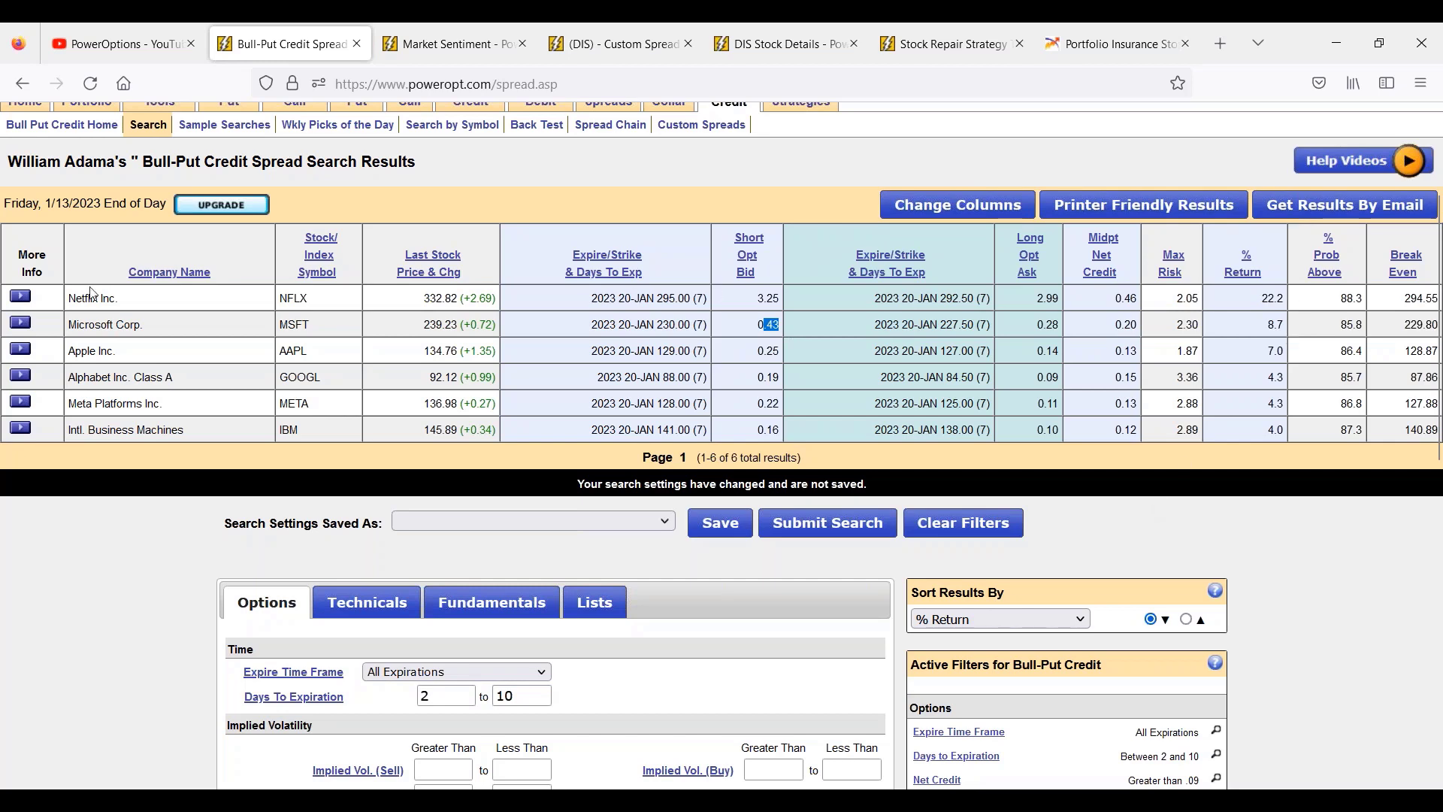
left_click_drag(1257, 301, 1288, 299)
scroll(1189, 454, "down", 3)
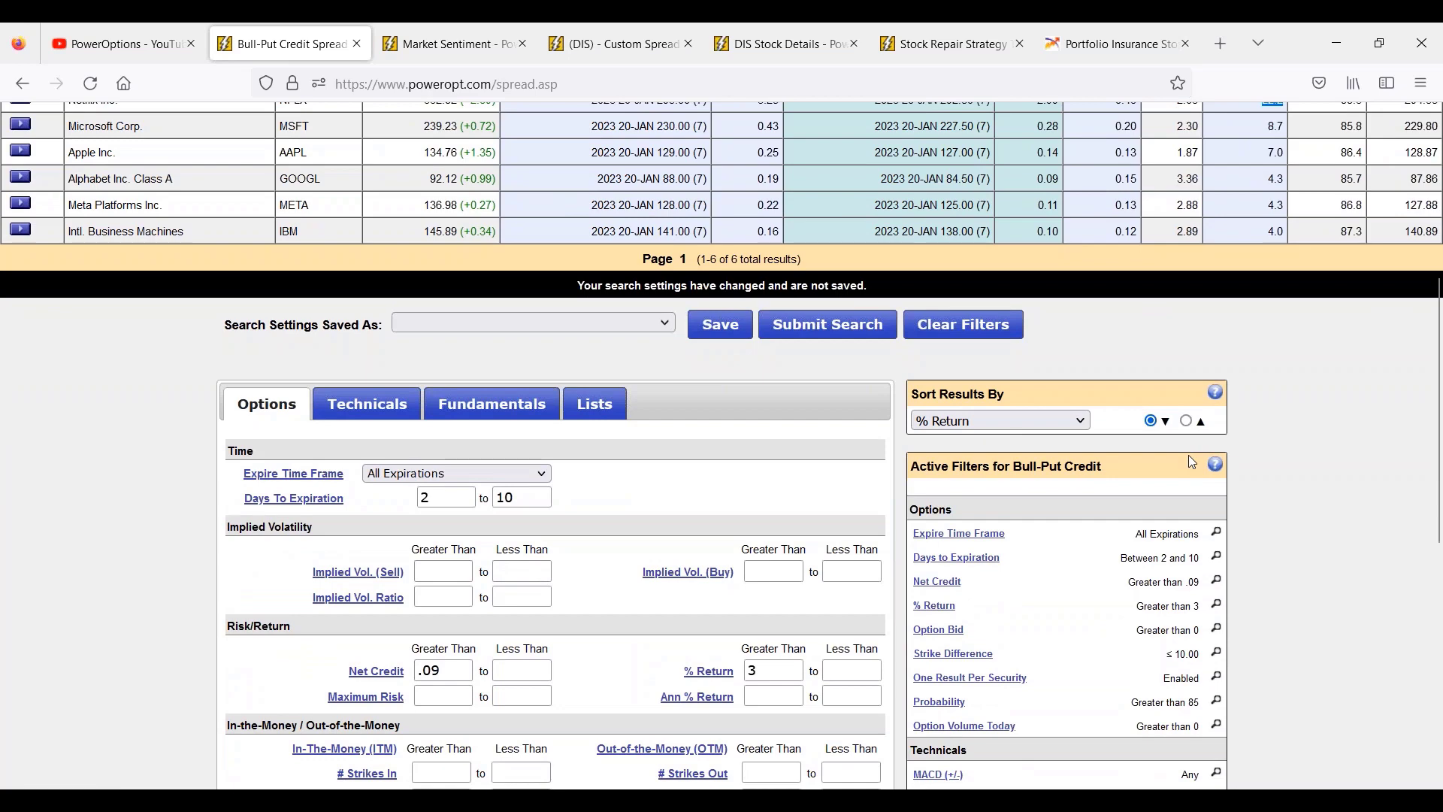
scroll(1189, 454, "down", 1)
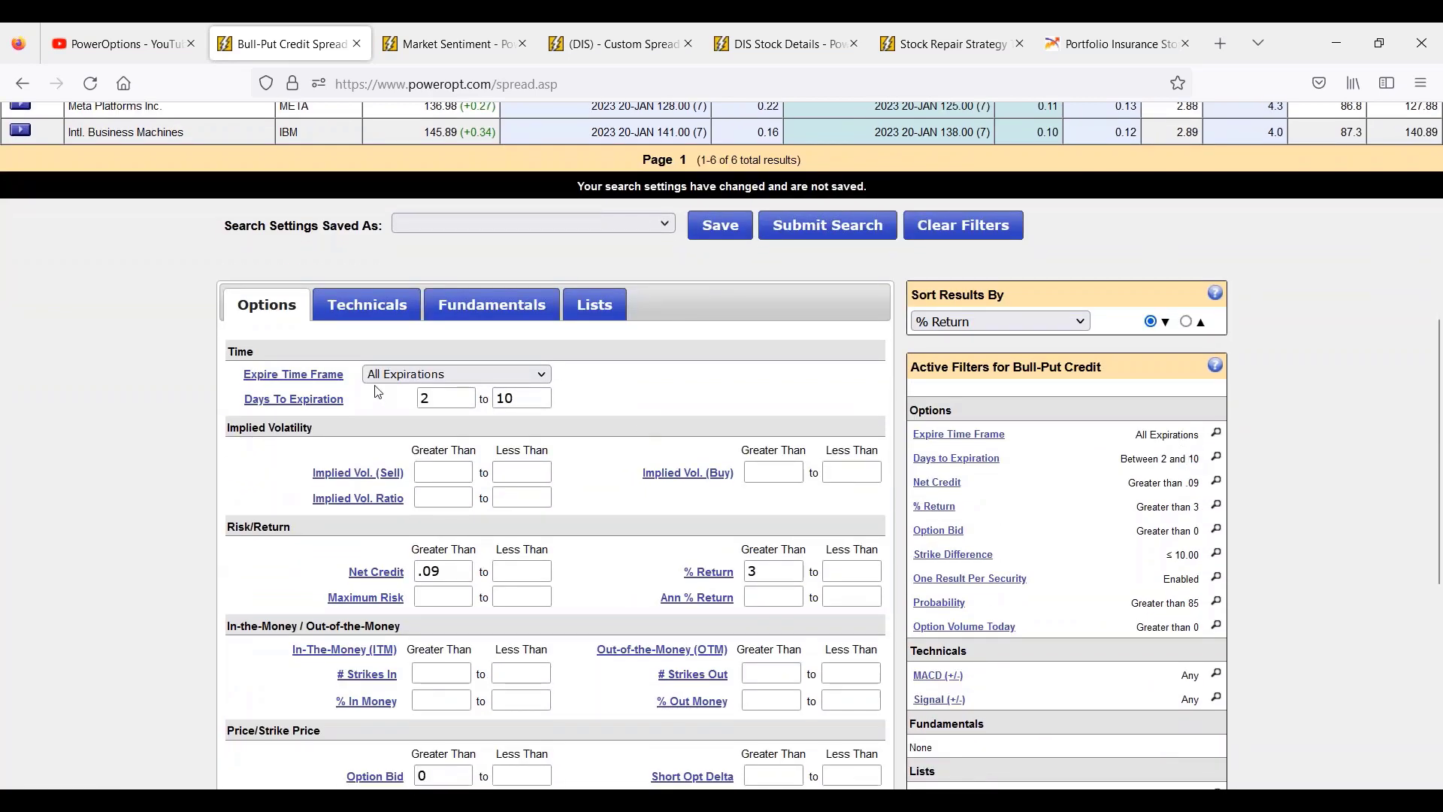
left_click(491, 305)
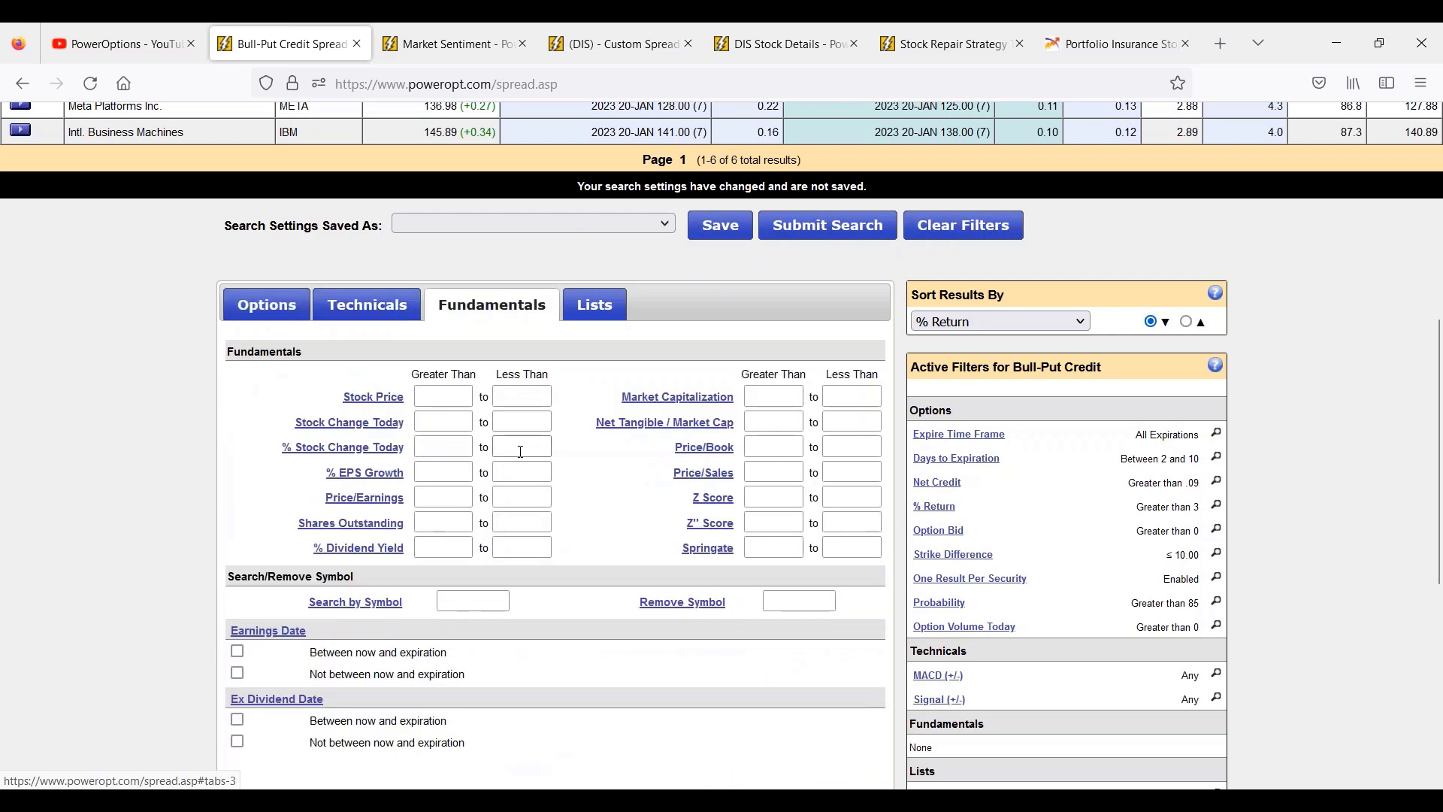
scroll(518, 436, "down", 1)
left_click(239, 575)
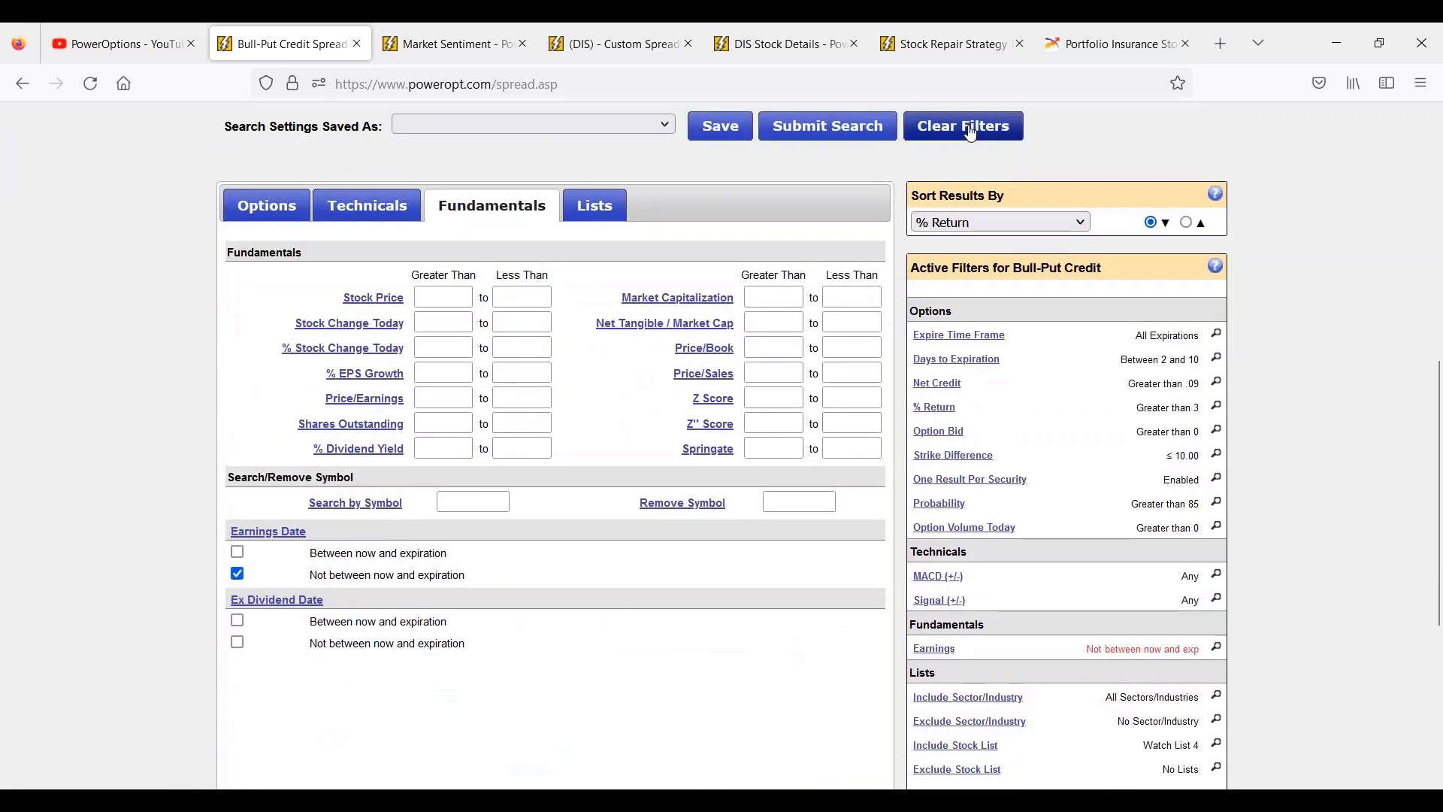
left_click(846, 141)
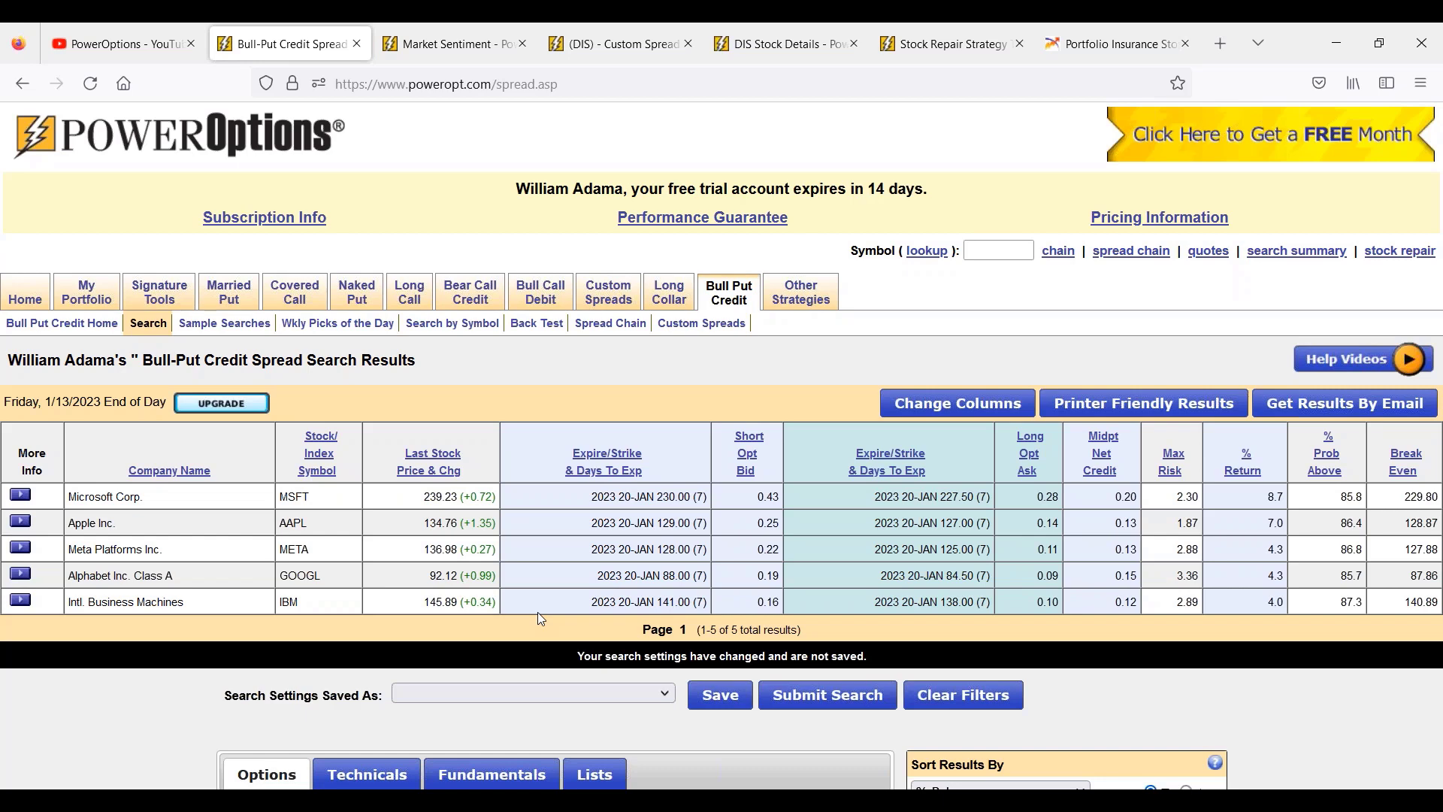
Review the spread results, then open the create/modify stock lists window and look through the personal stock lists down to Watch List #5
scroll(539, 612, "down", 5)
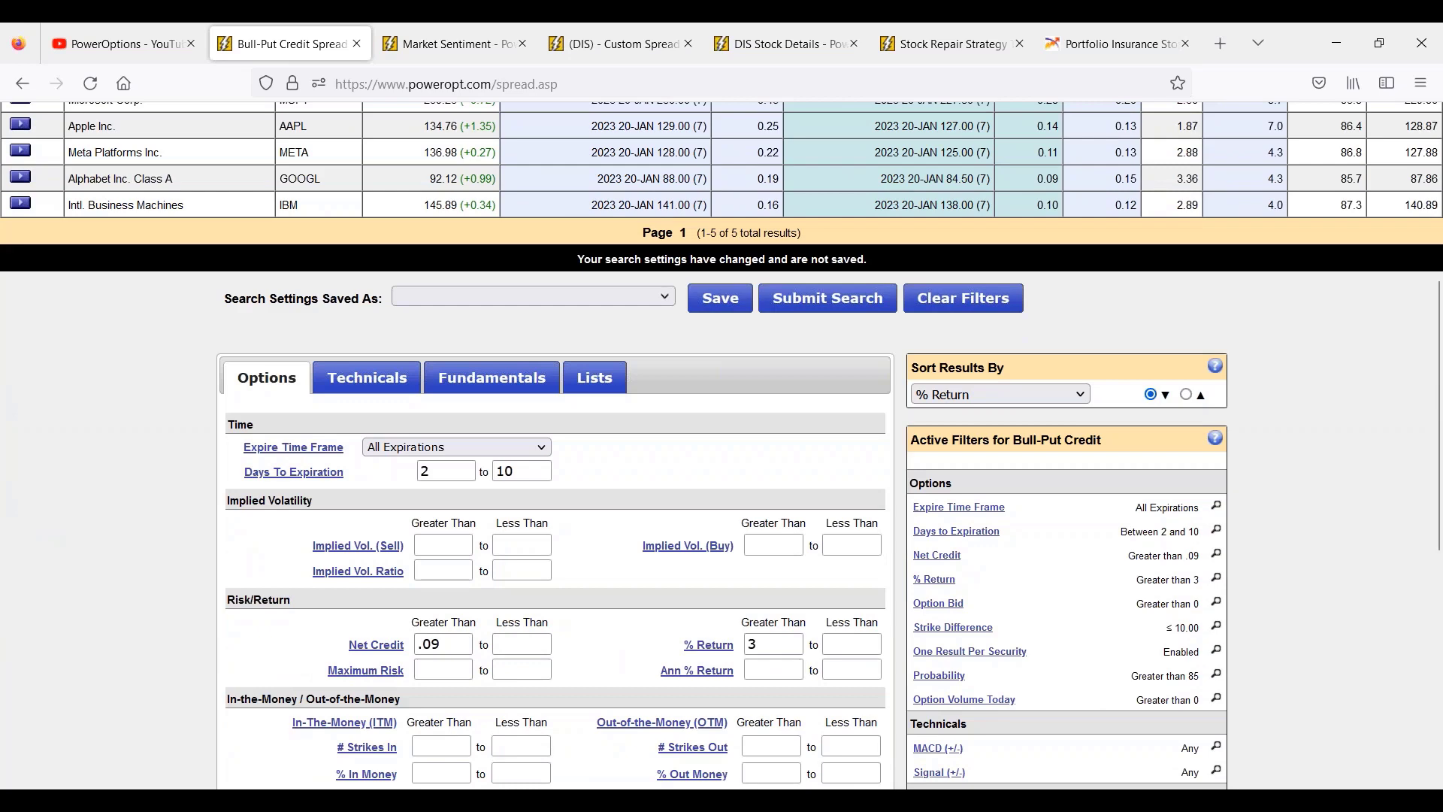
scroll(607, 544, "up", 3)
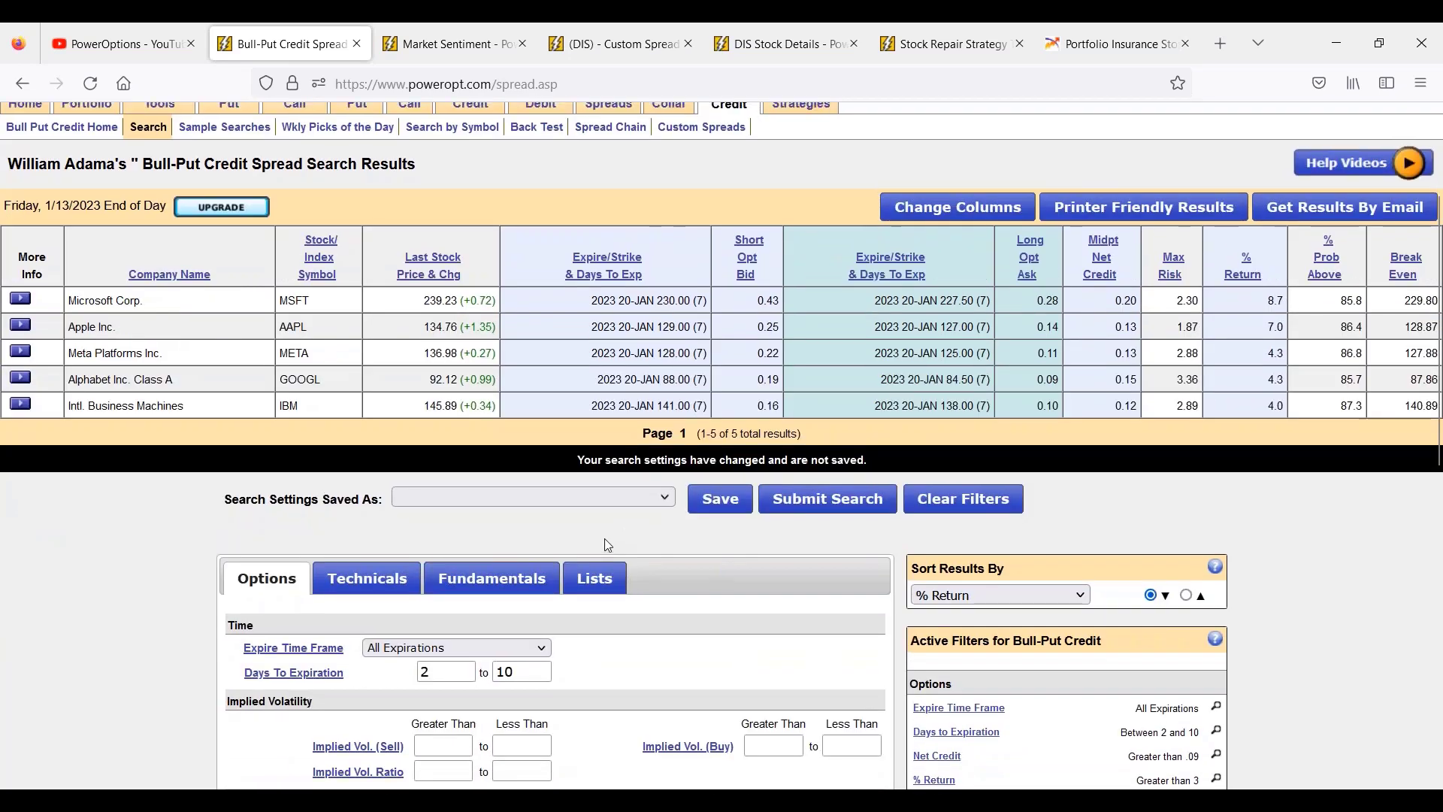
scroll(607, 545, "up", 3)
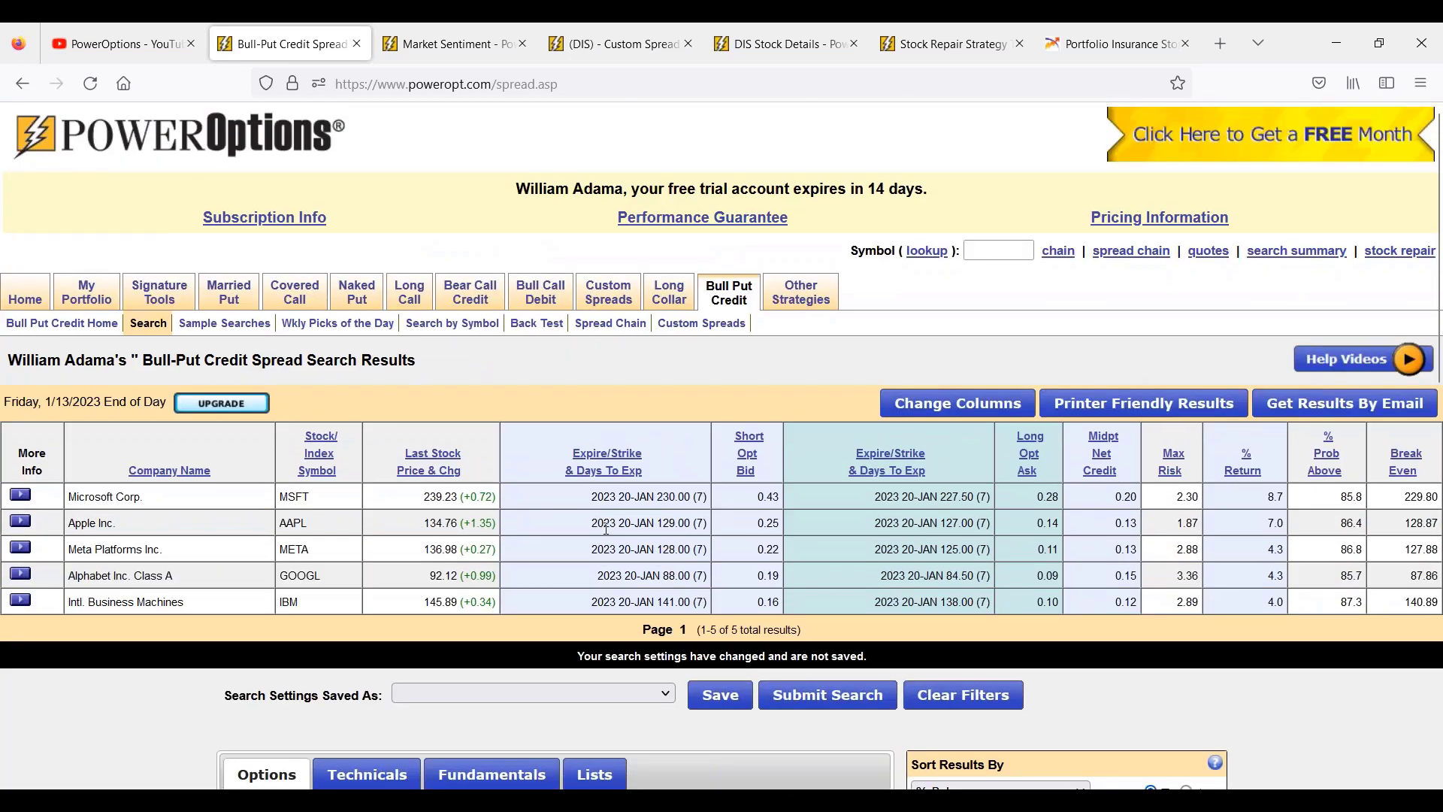
scroll(606, 529, "down", 3)
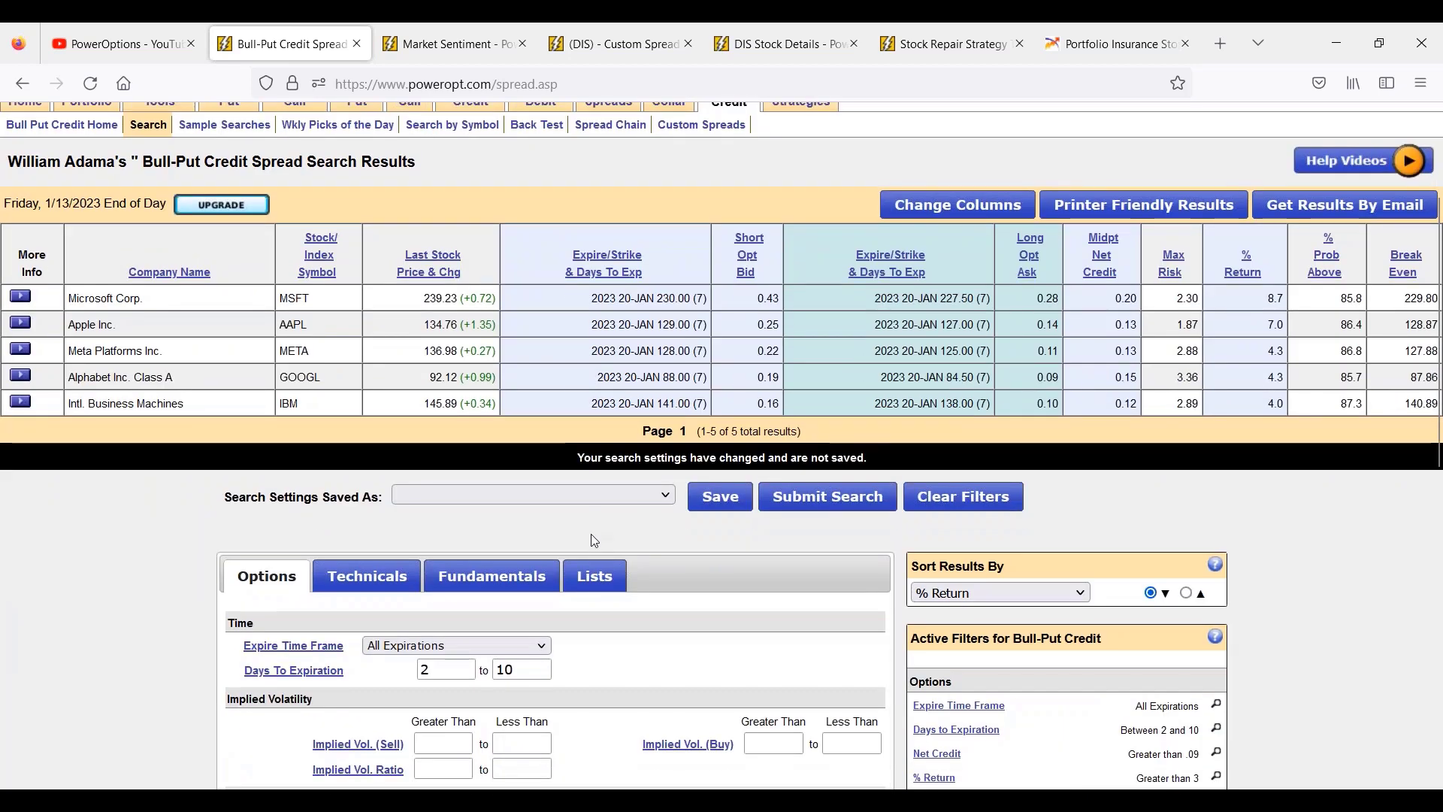
scroll(602, 518, "down", 2)
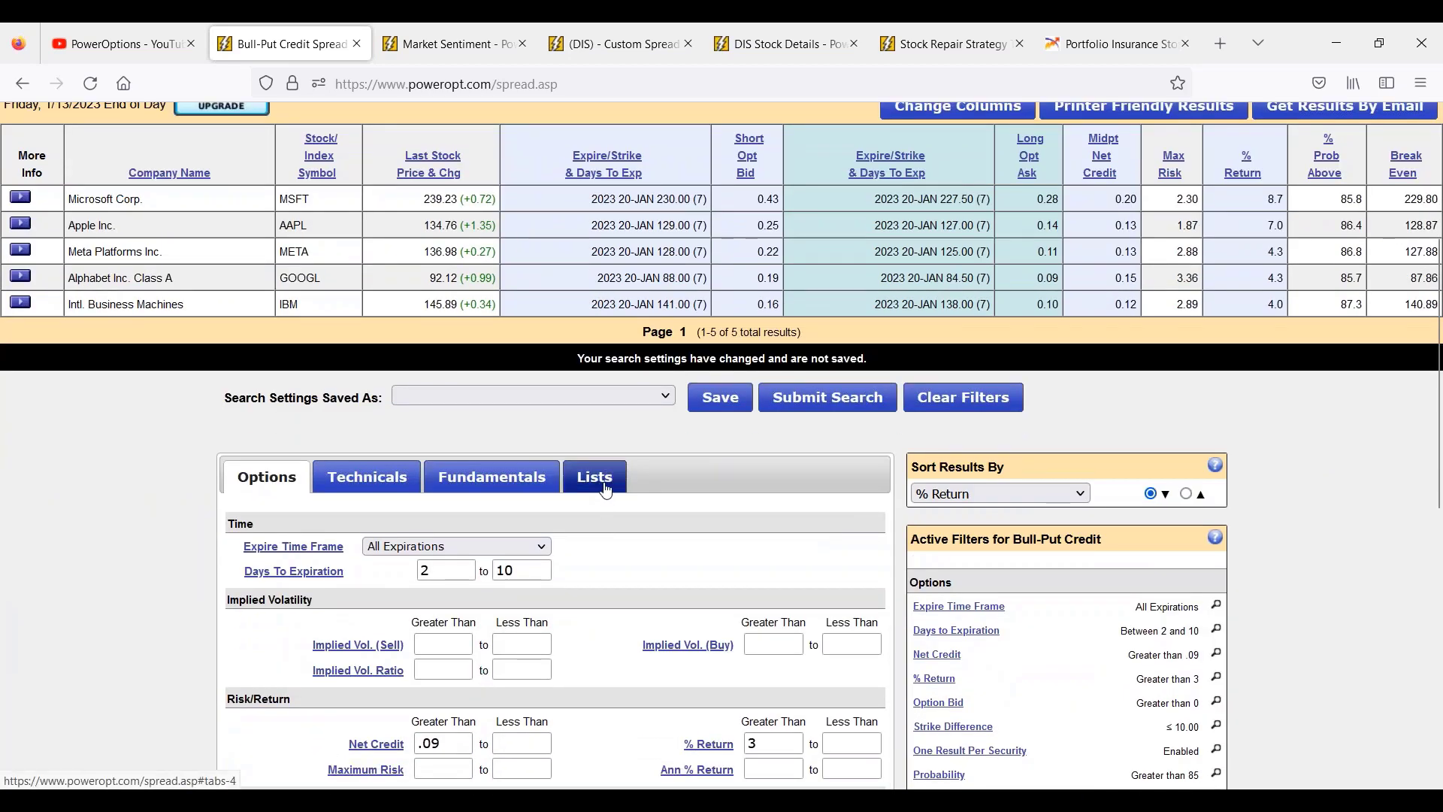
left_click(607, 490)
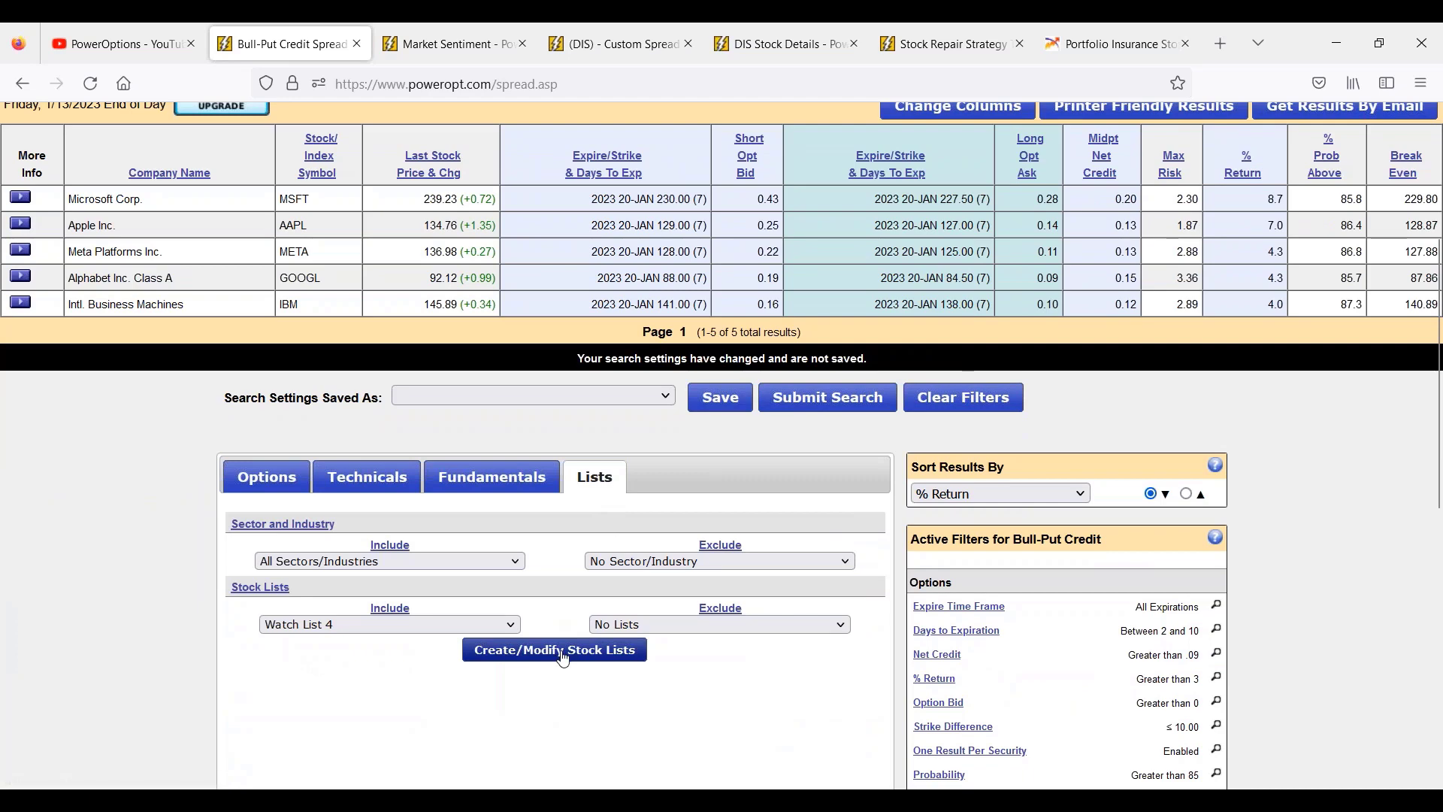
left_click(564, 656)
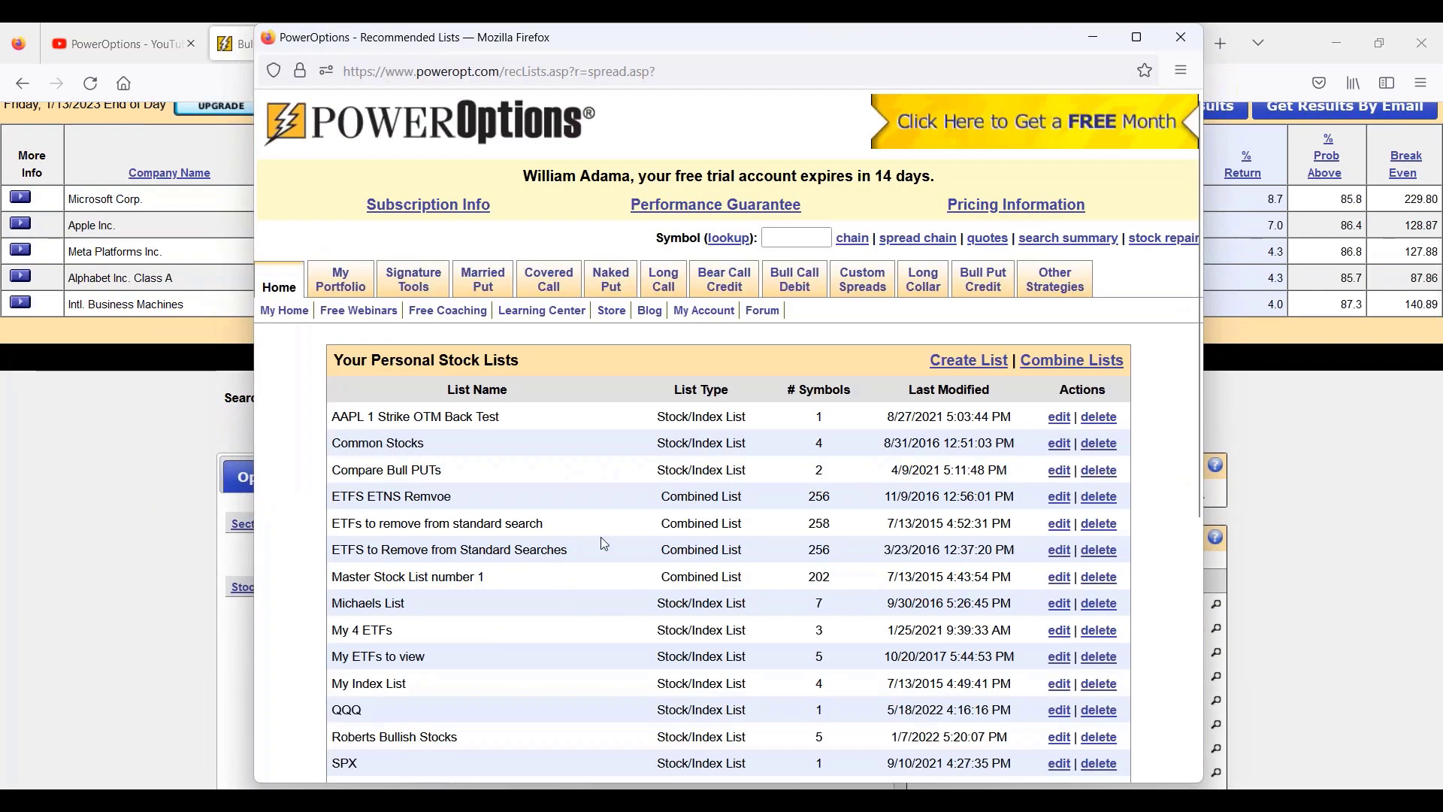
scroll(857, 424, "down", 3)
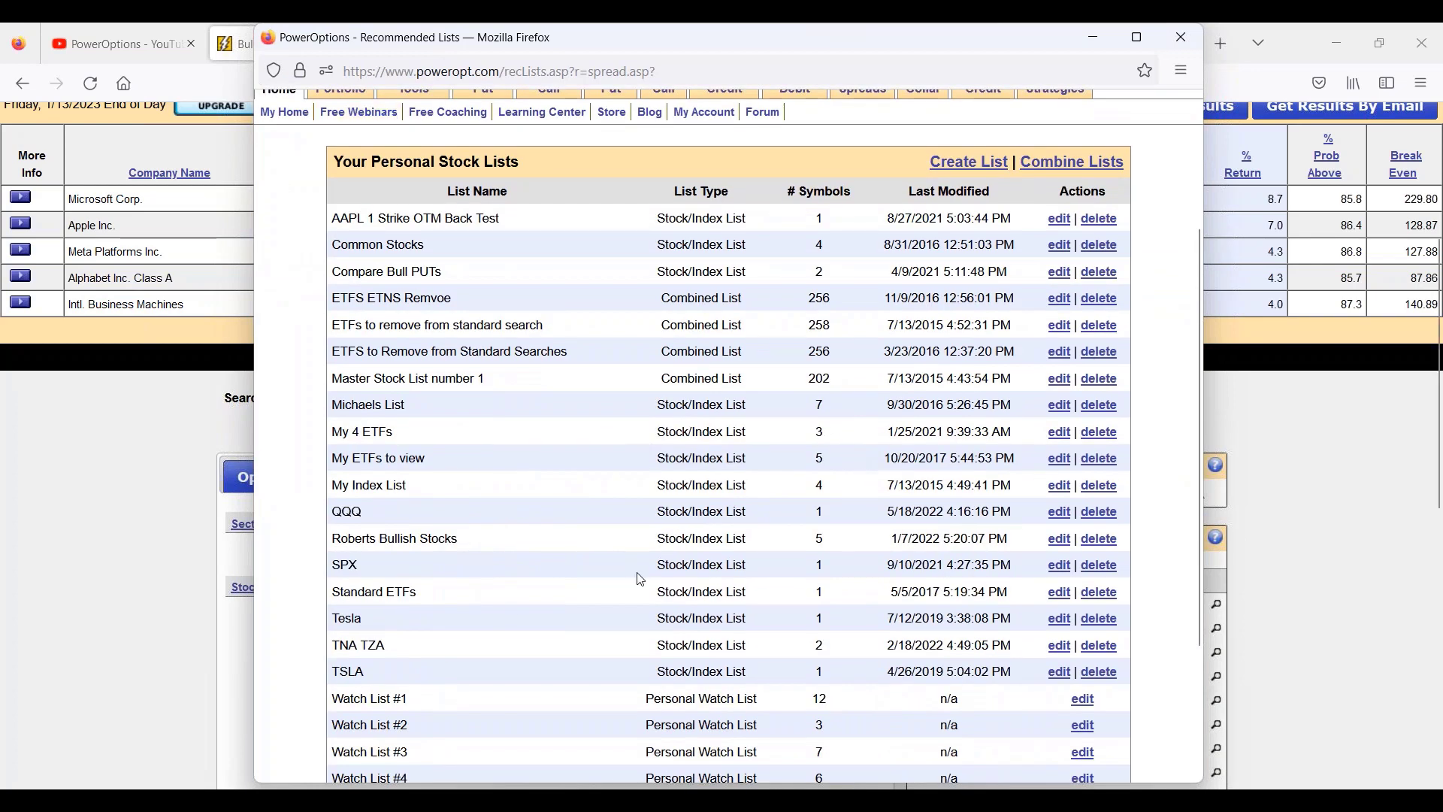
scroll(778, 522, "down", 2)
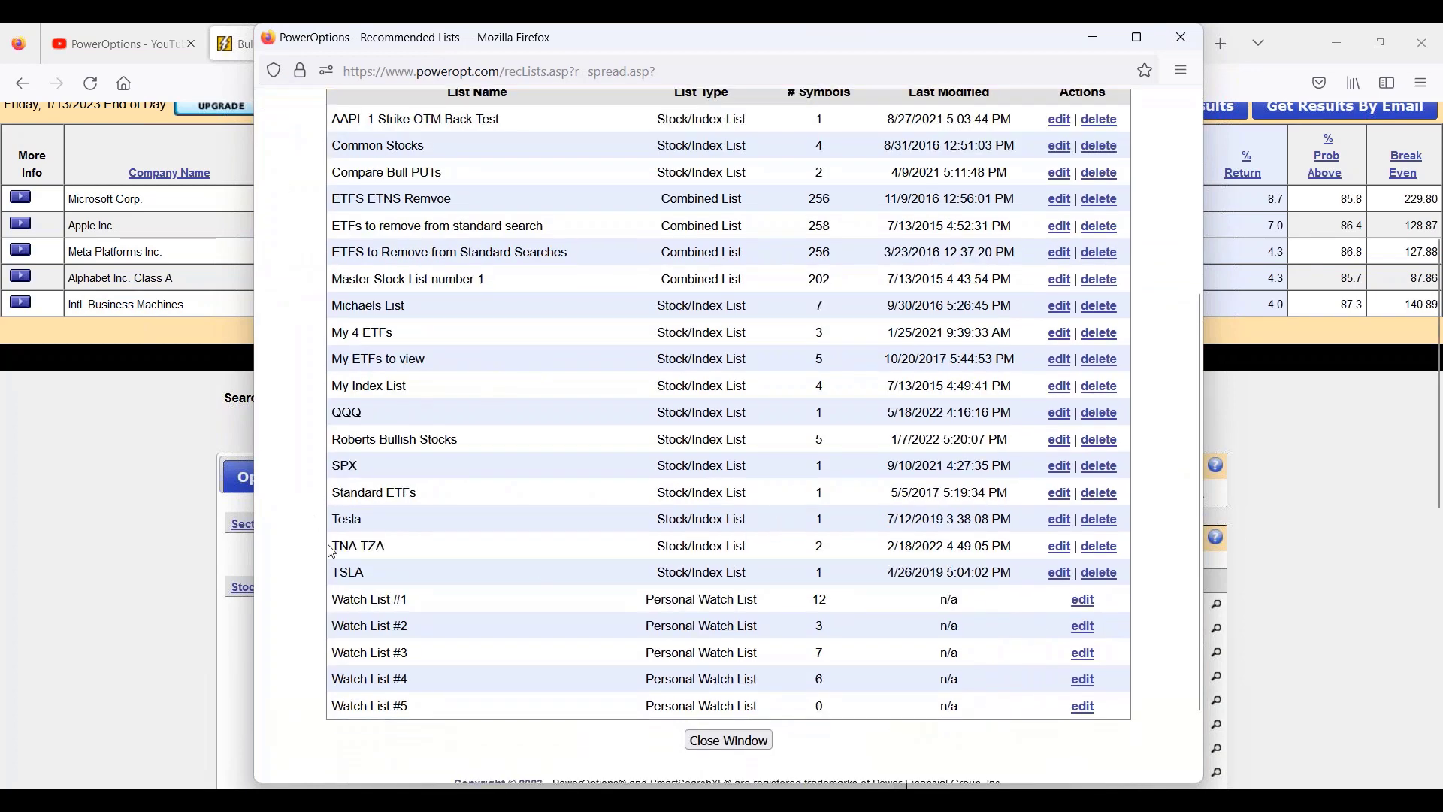
Start a new stock/index list from the personal stock lists and name it Stocks in the News
left_click_drag(324, 528, 378, 528)
left_click_drag(329, 470, 458, 440)
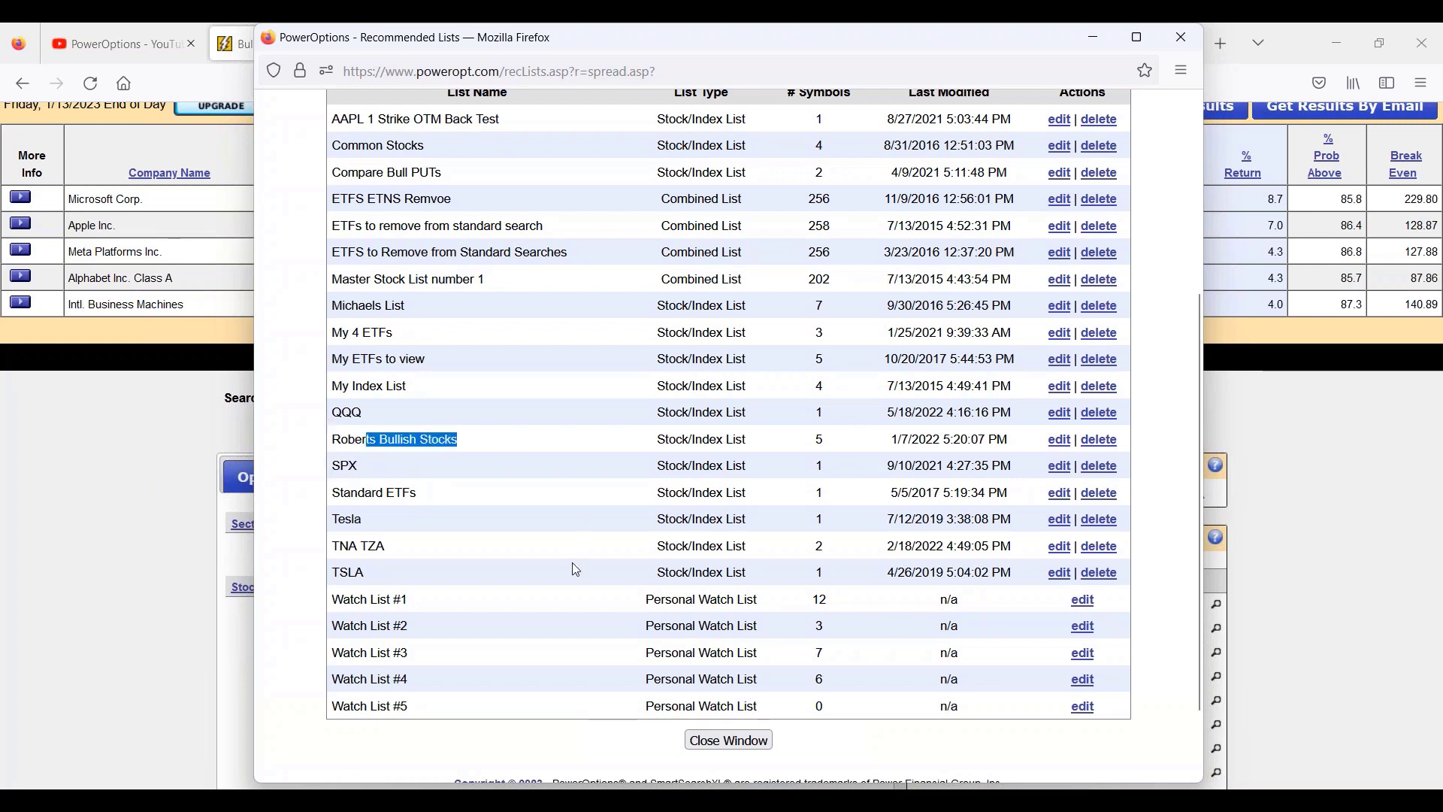
scroll(576, 571, "up", 6)
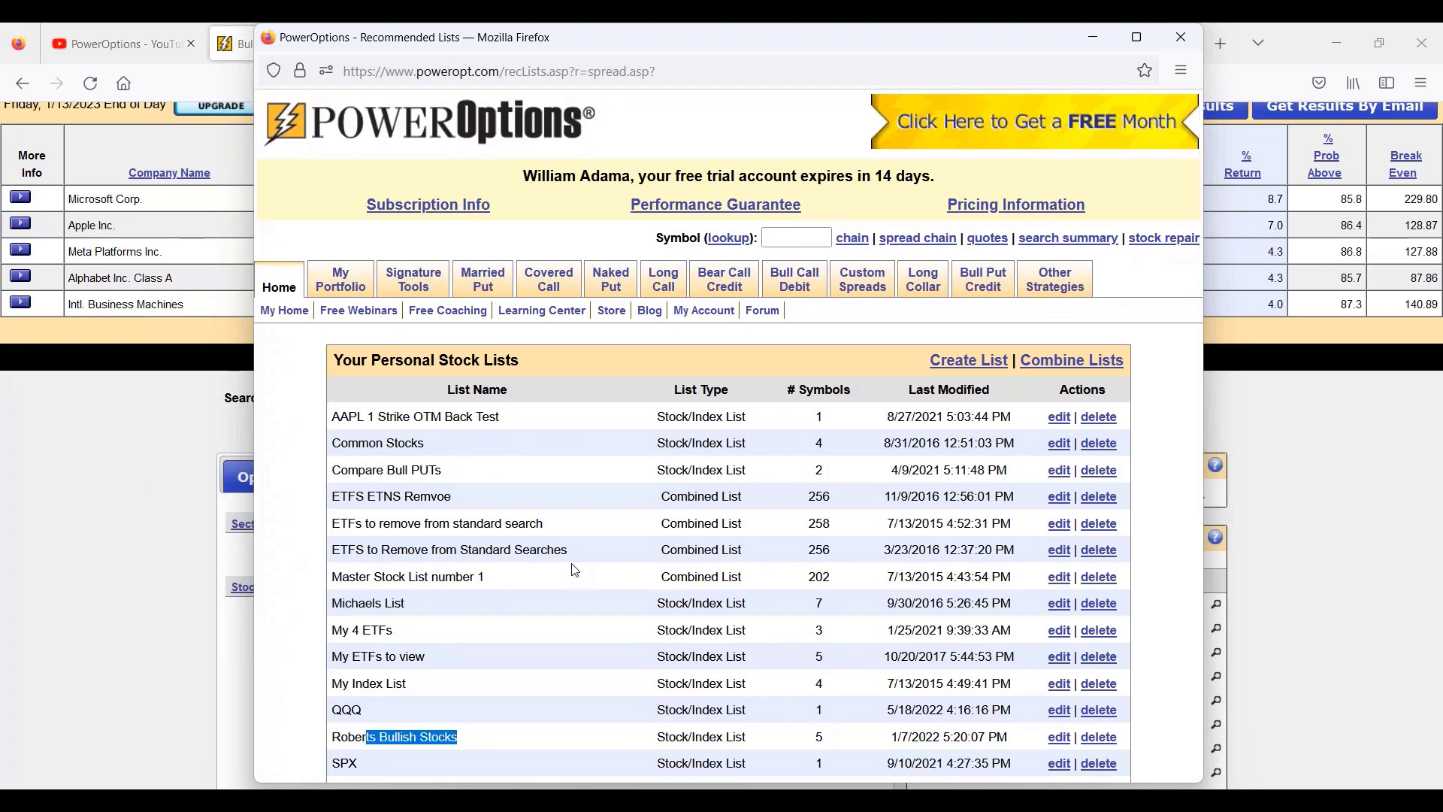
left_click(976, 363)
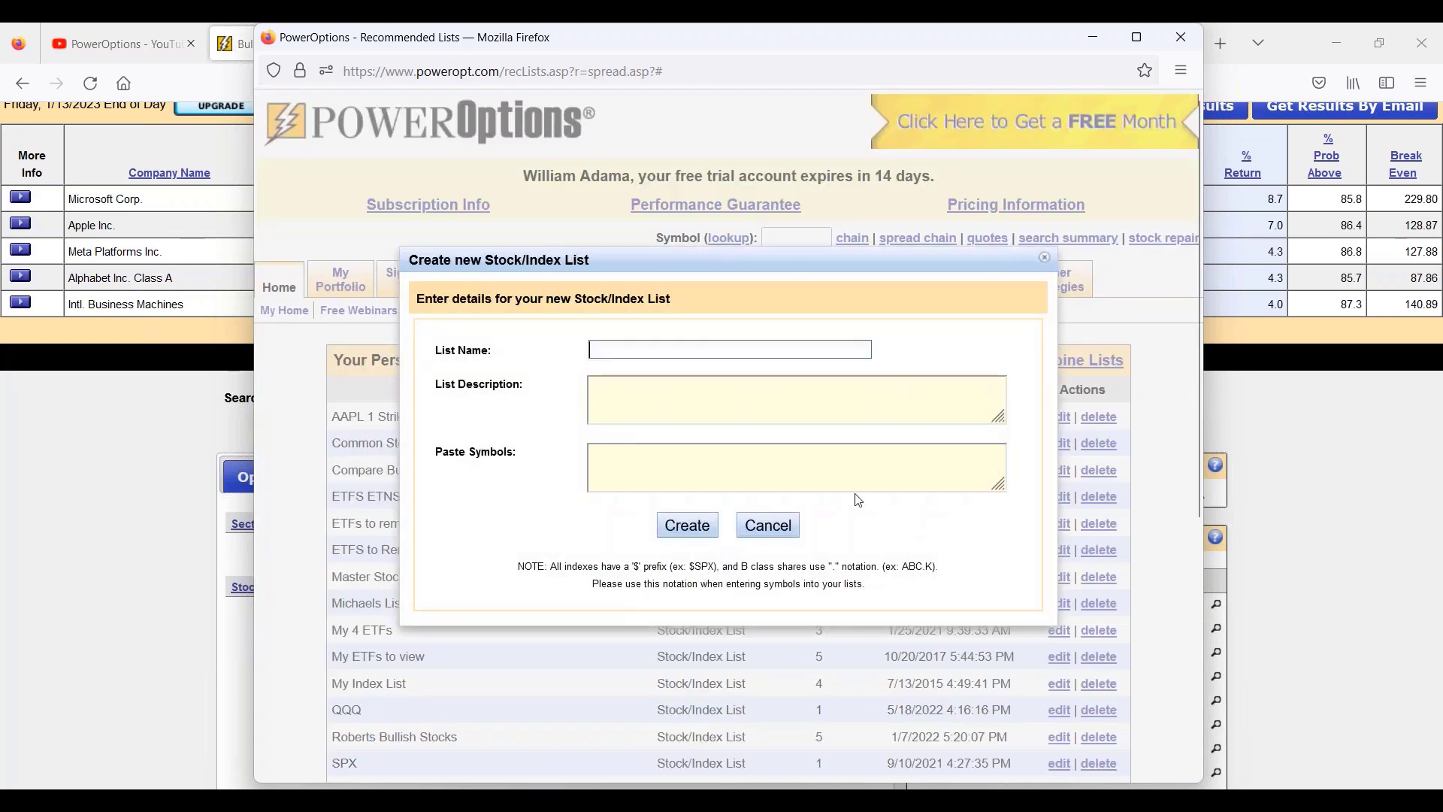
left_click(654, 348)
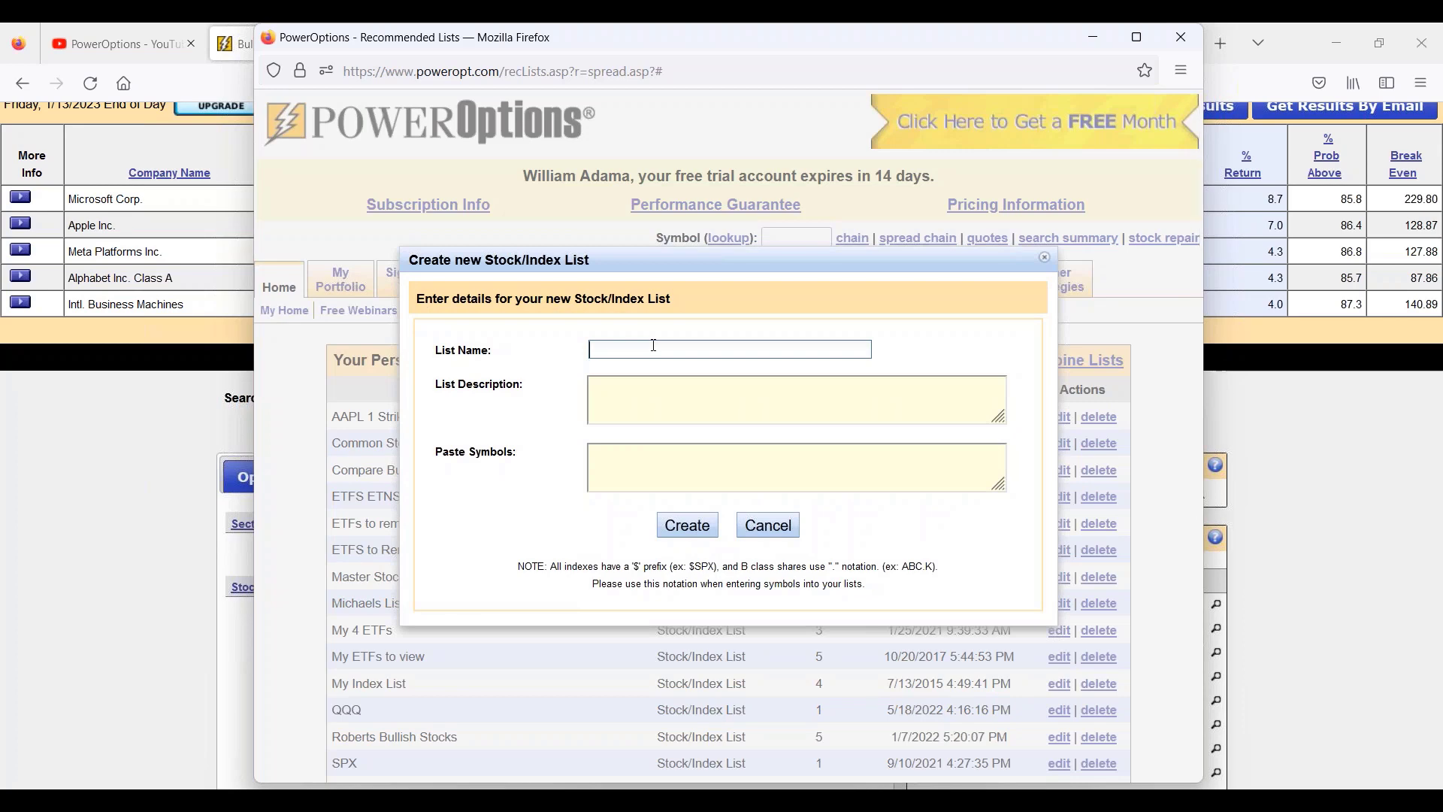
type("Stocks in the News")
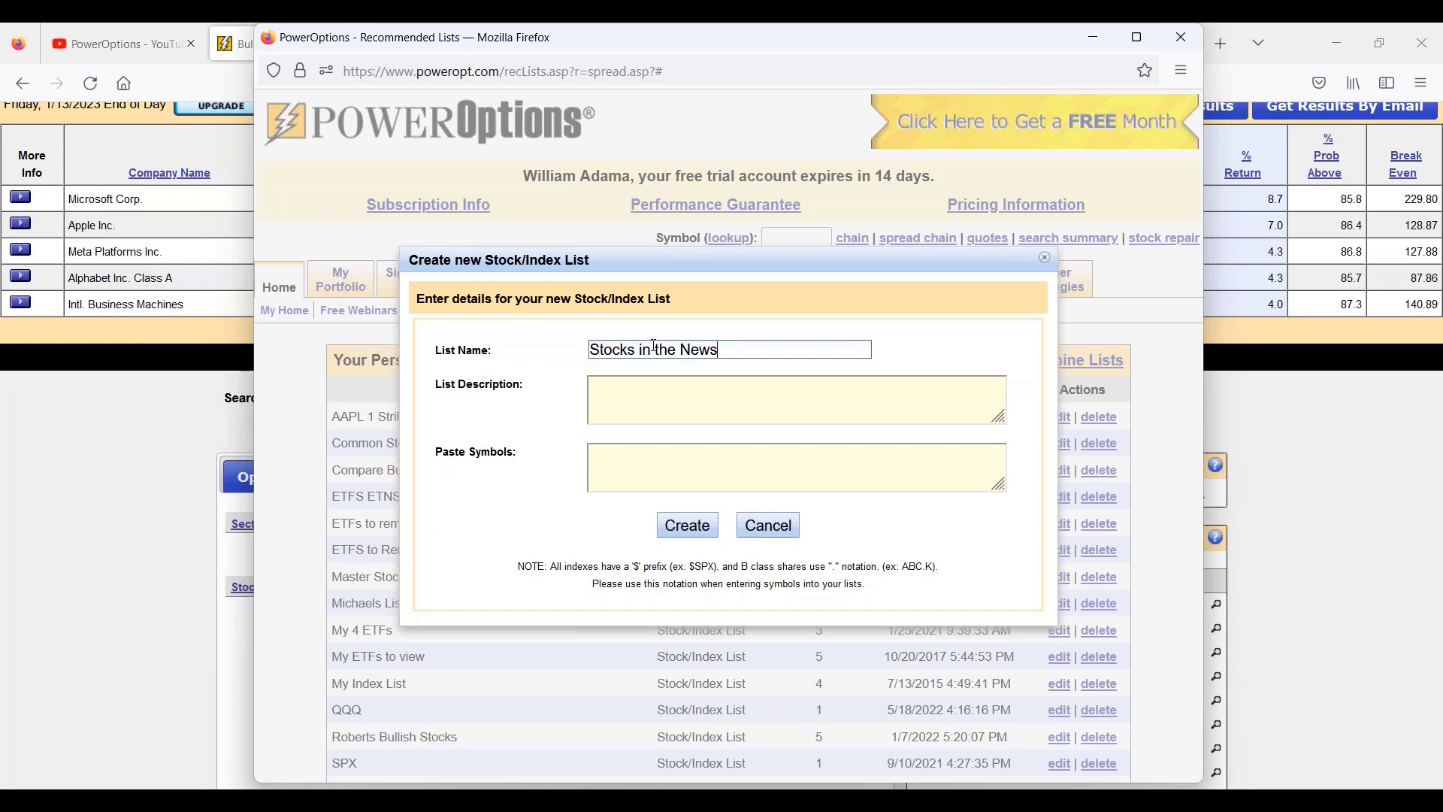
Enter the symbols CAT, DER, HD, NFLX, TSLA for the new list and create it, dismissing the alert
left_click(637, 449)
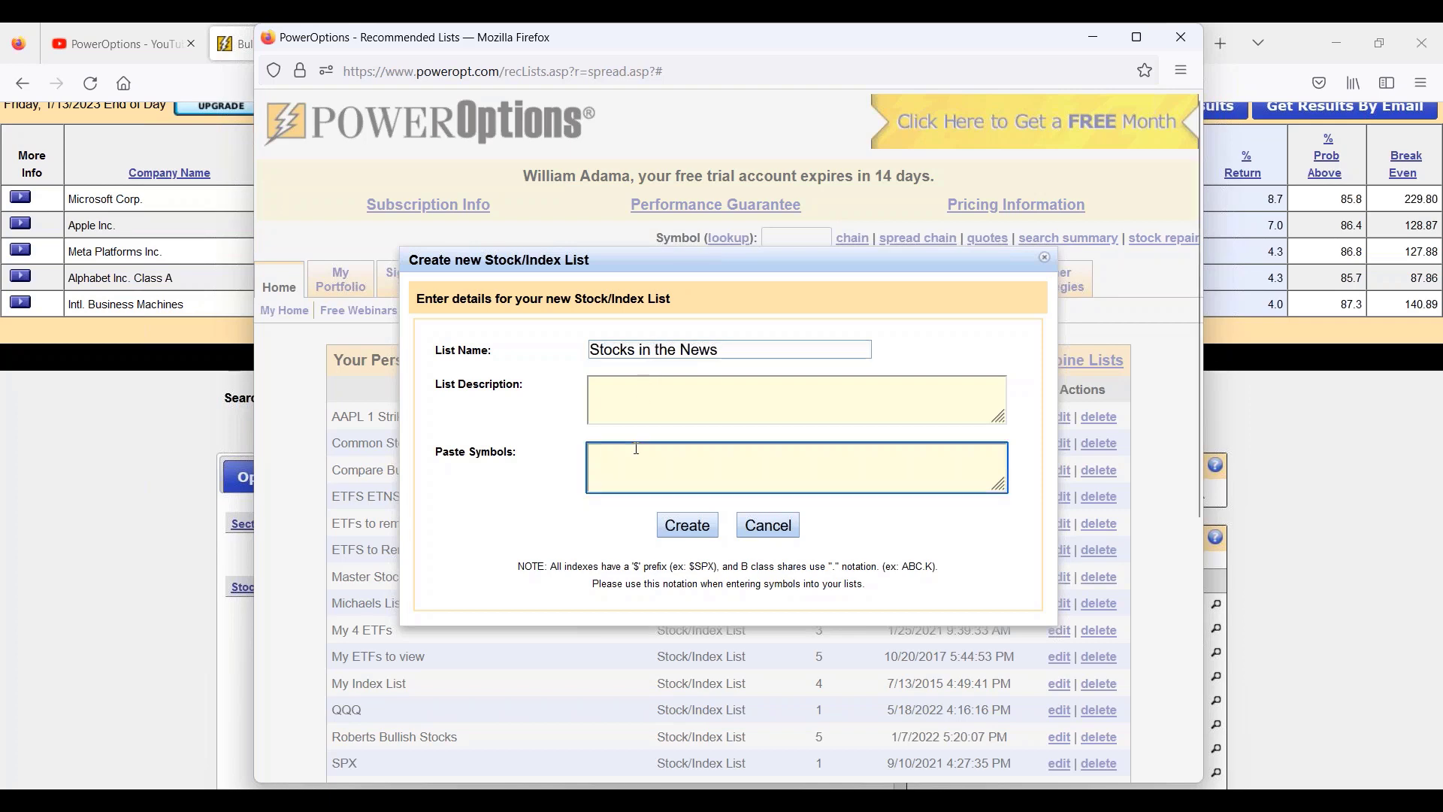
type("CAT, DEE")
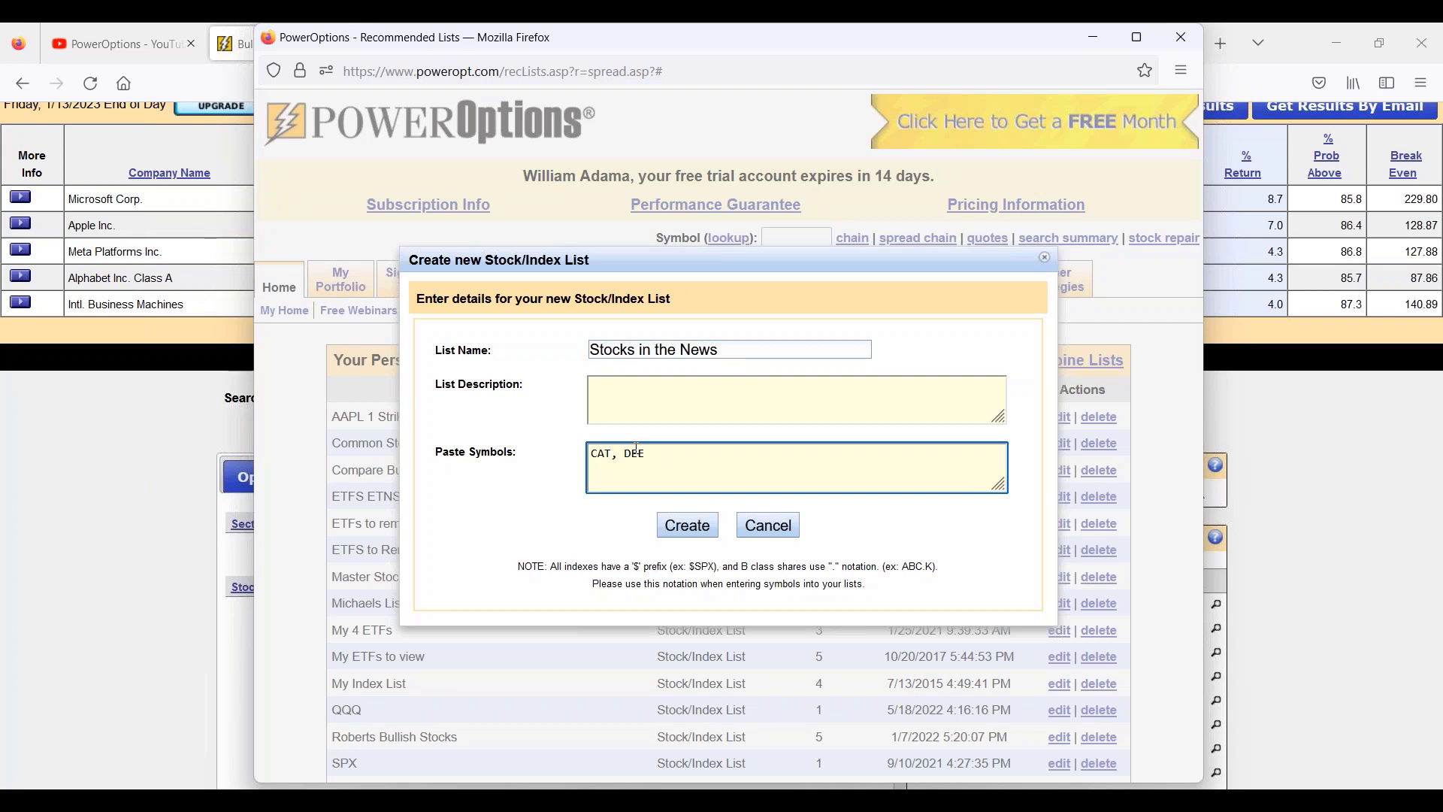
type("r")
key("BackSpace")
key("BackSpace")
type("ER, HD,")
type("NFLX, TSLA,")
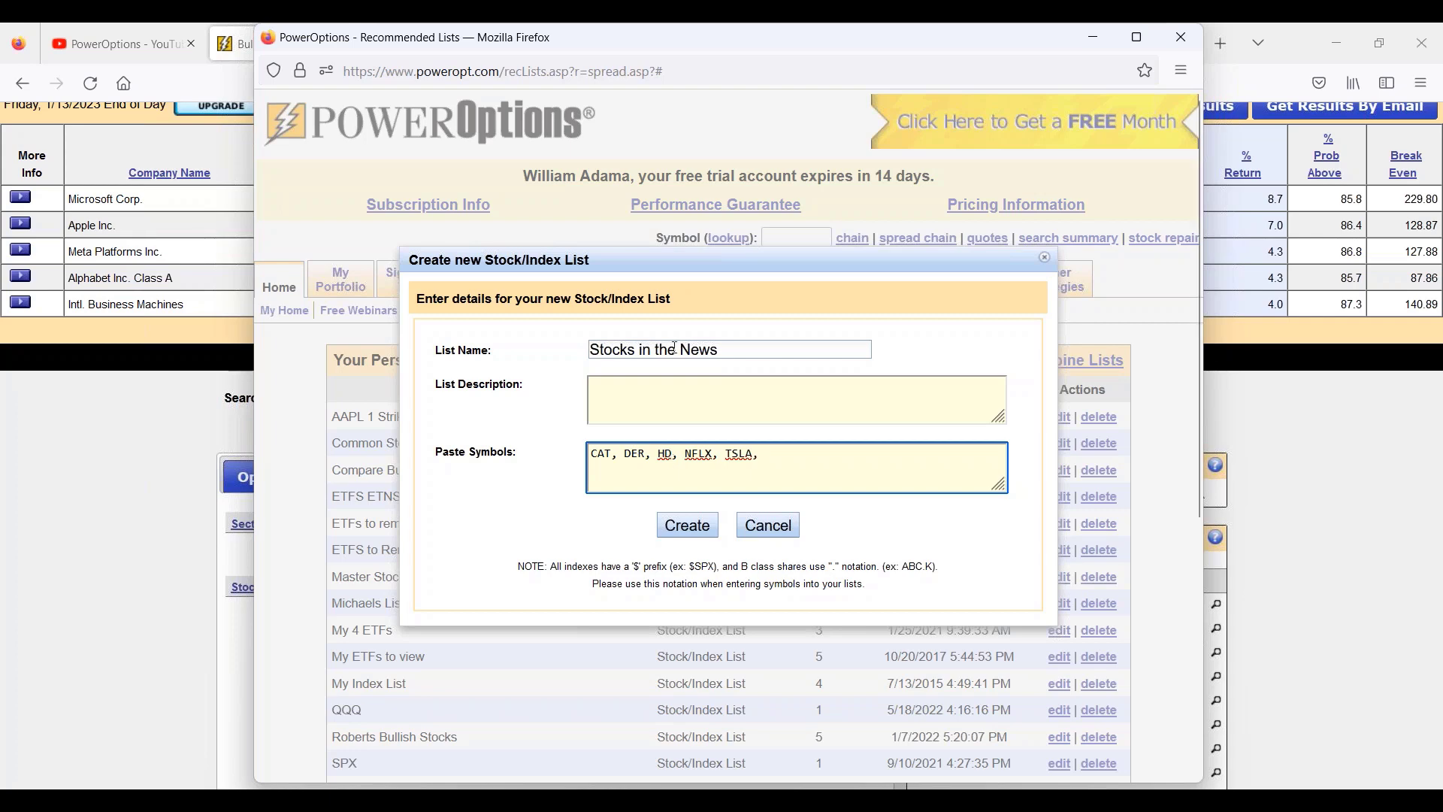
left_click(687, 525)
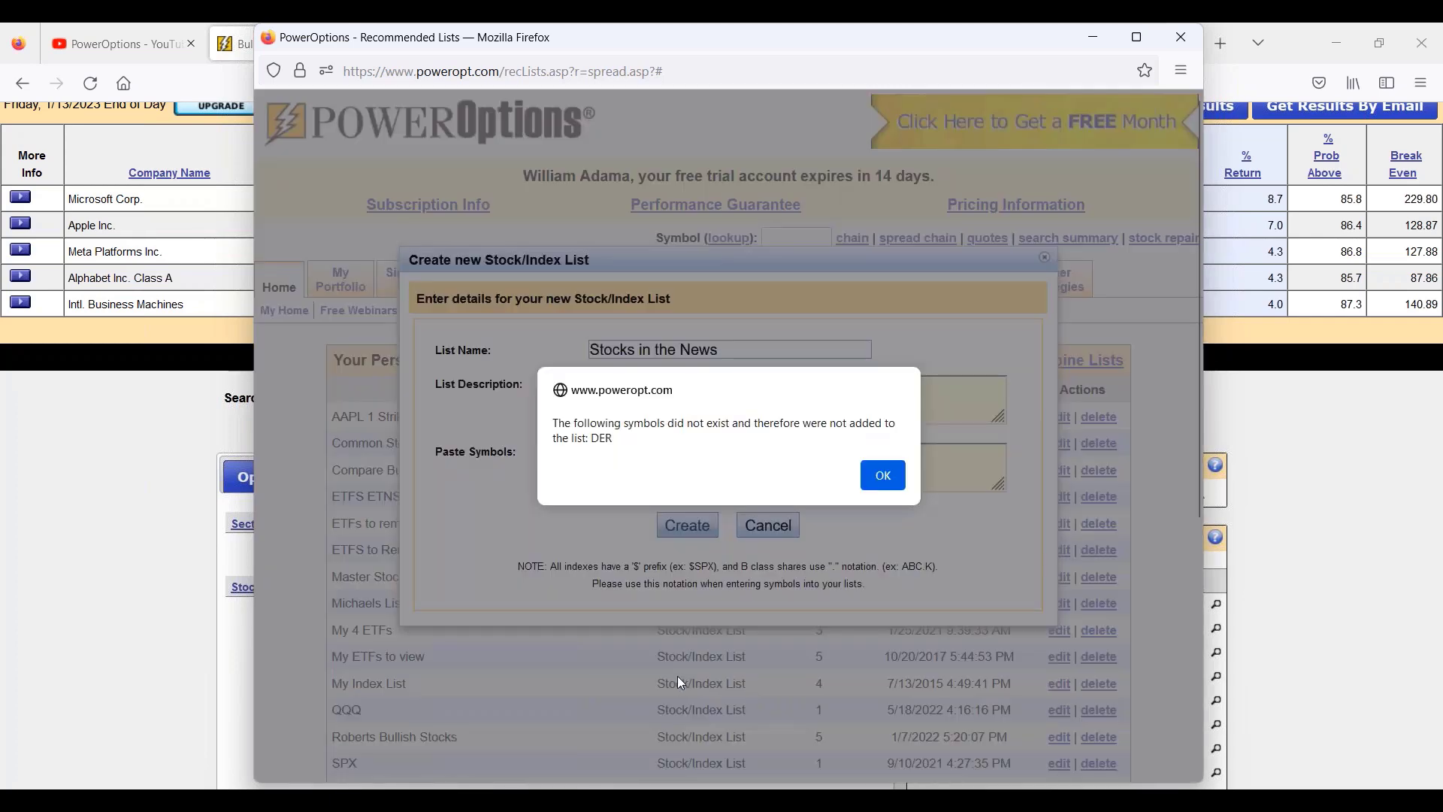
left_click(876, 473)
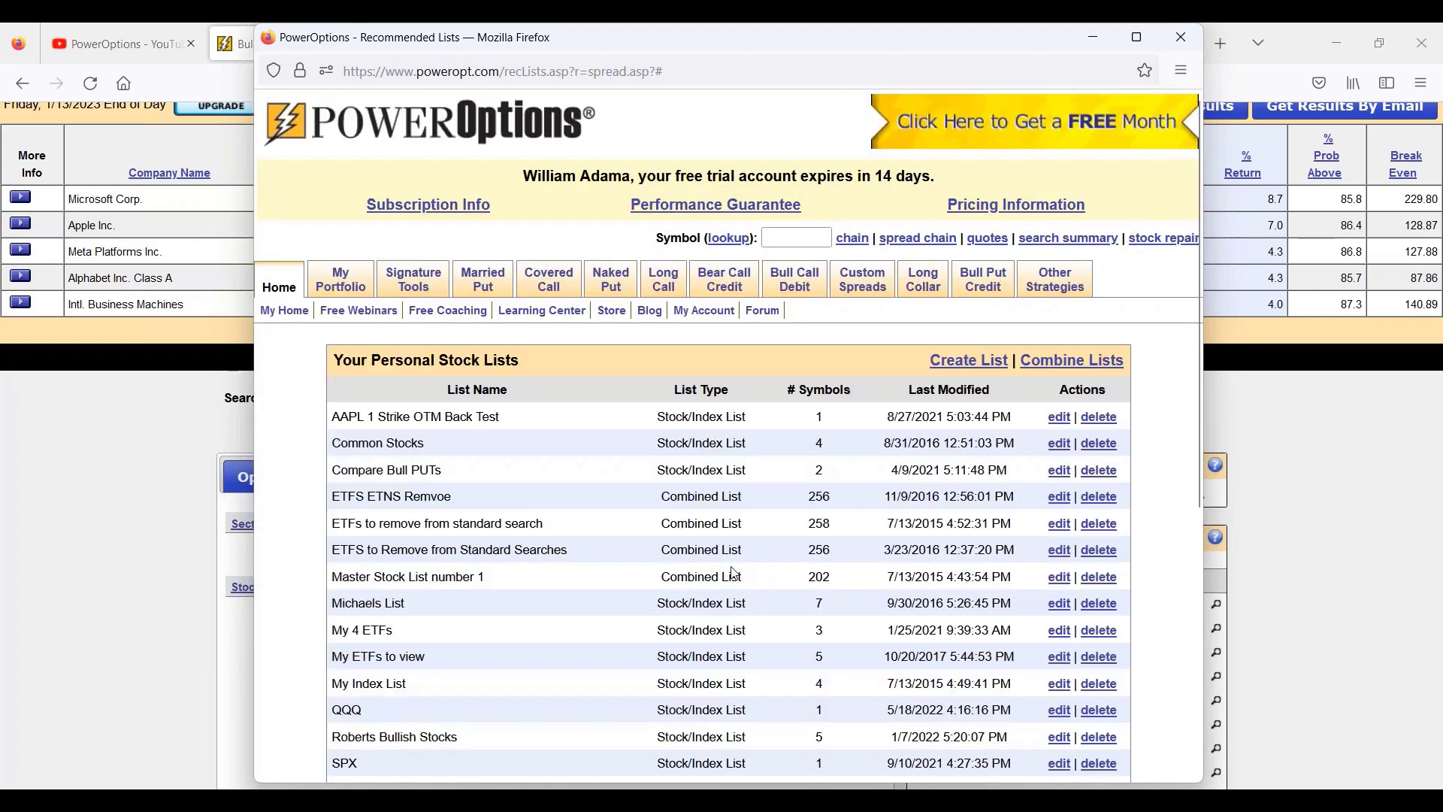
Close the stock lists window and reload the bull put credit search page, resending its search data
left_click(1181, 37)
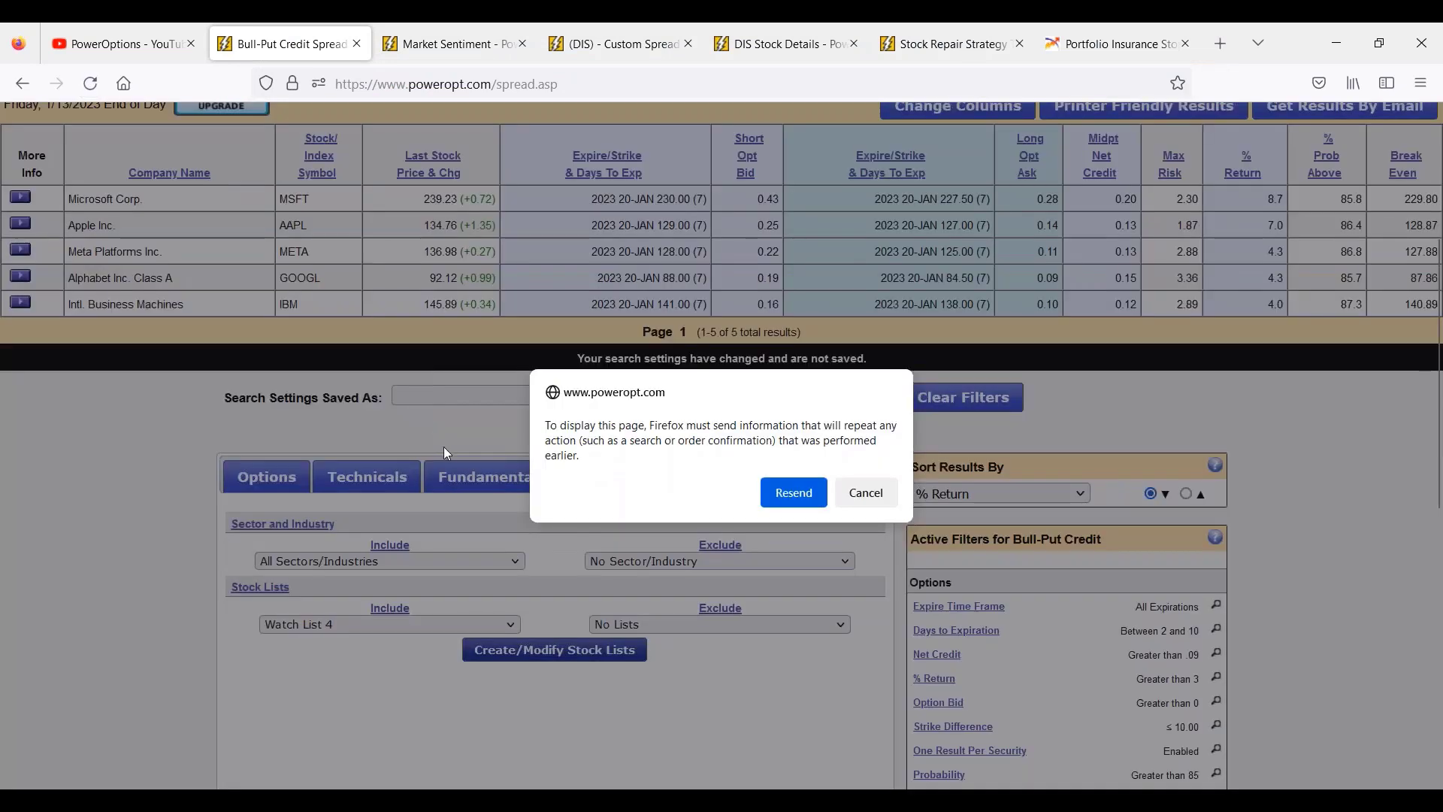
left_click(768, 490)
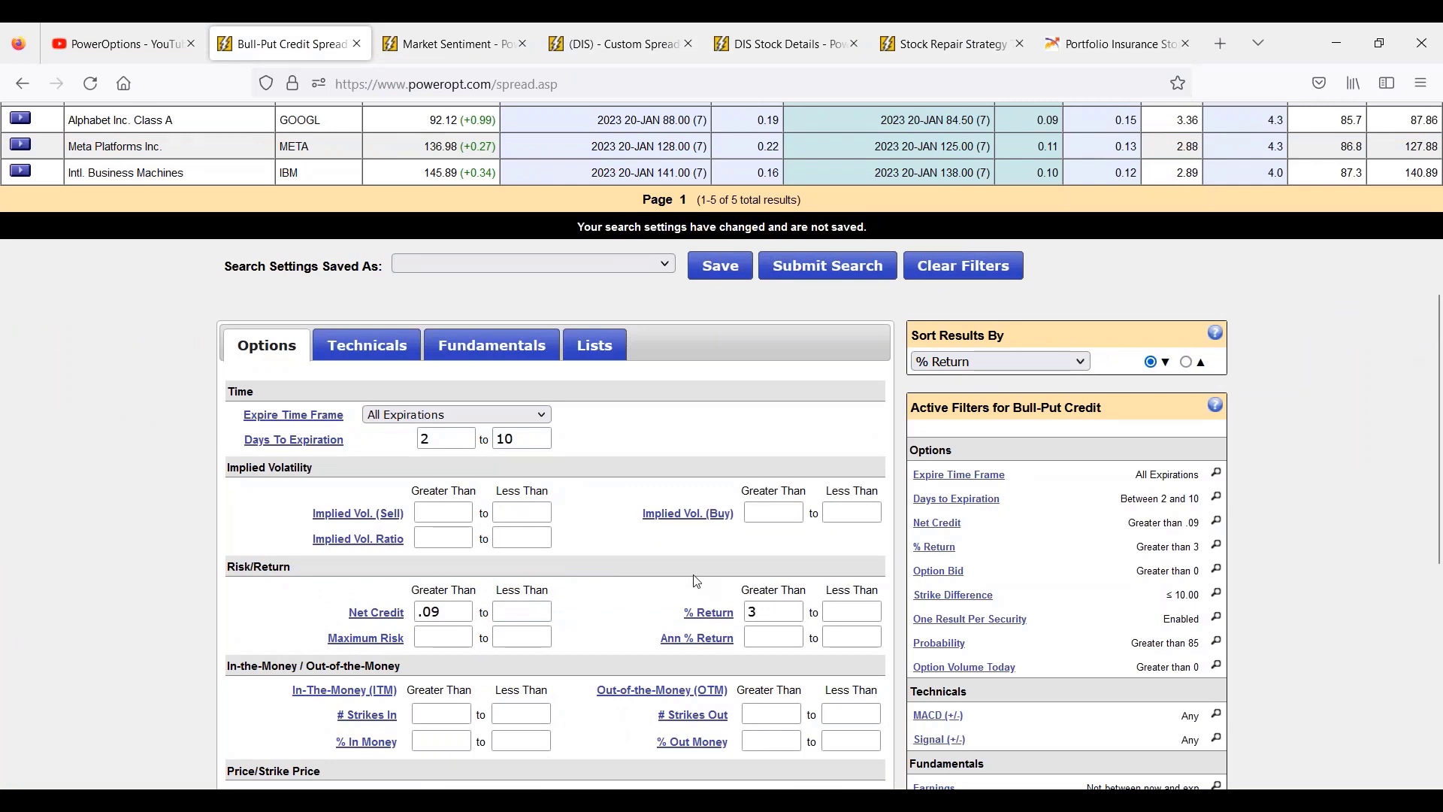
scroll(689, 581, "down", 1)
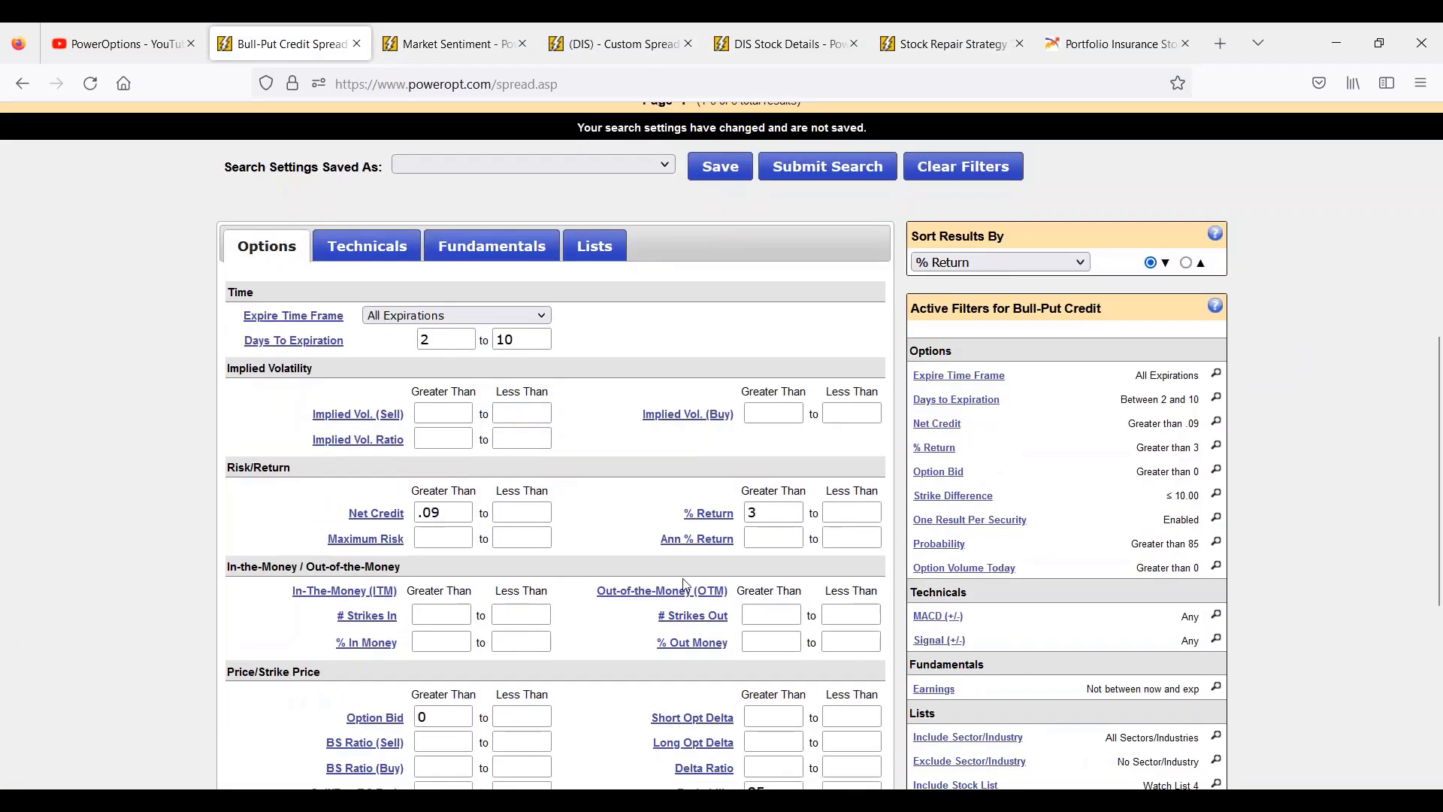
scroll(685, 585, "up", 1)
Set the included stock list to Stocks in the News and submit the bull put credit search
left_click(594, 345)
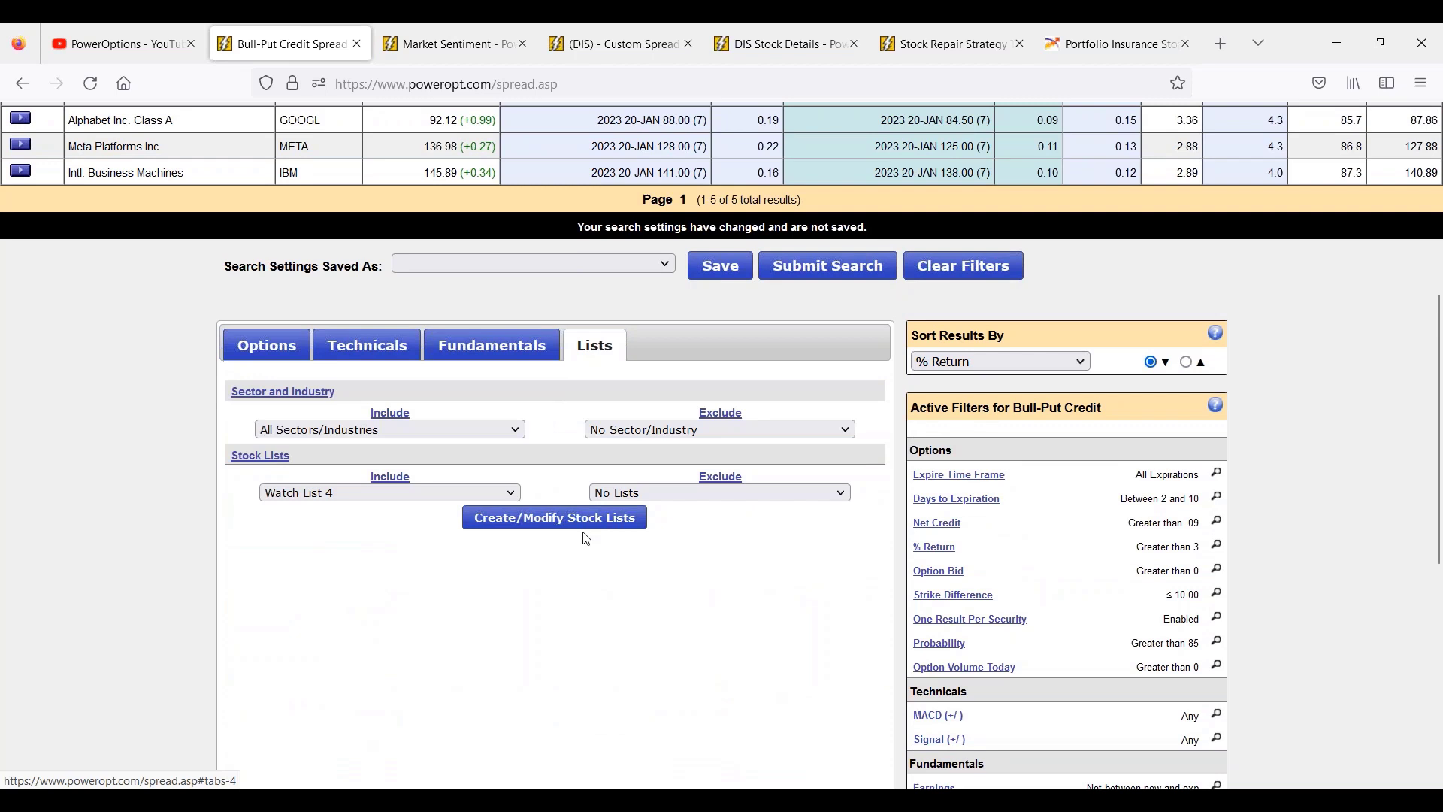
left_click(434, 493)
scroll(435, 249, "down", 5)
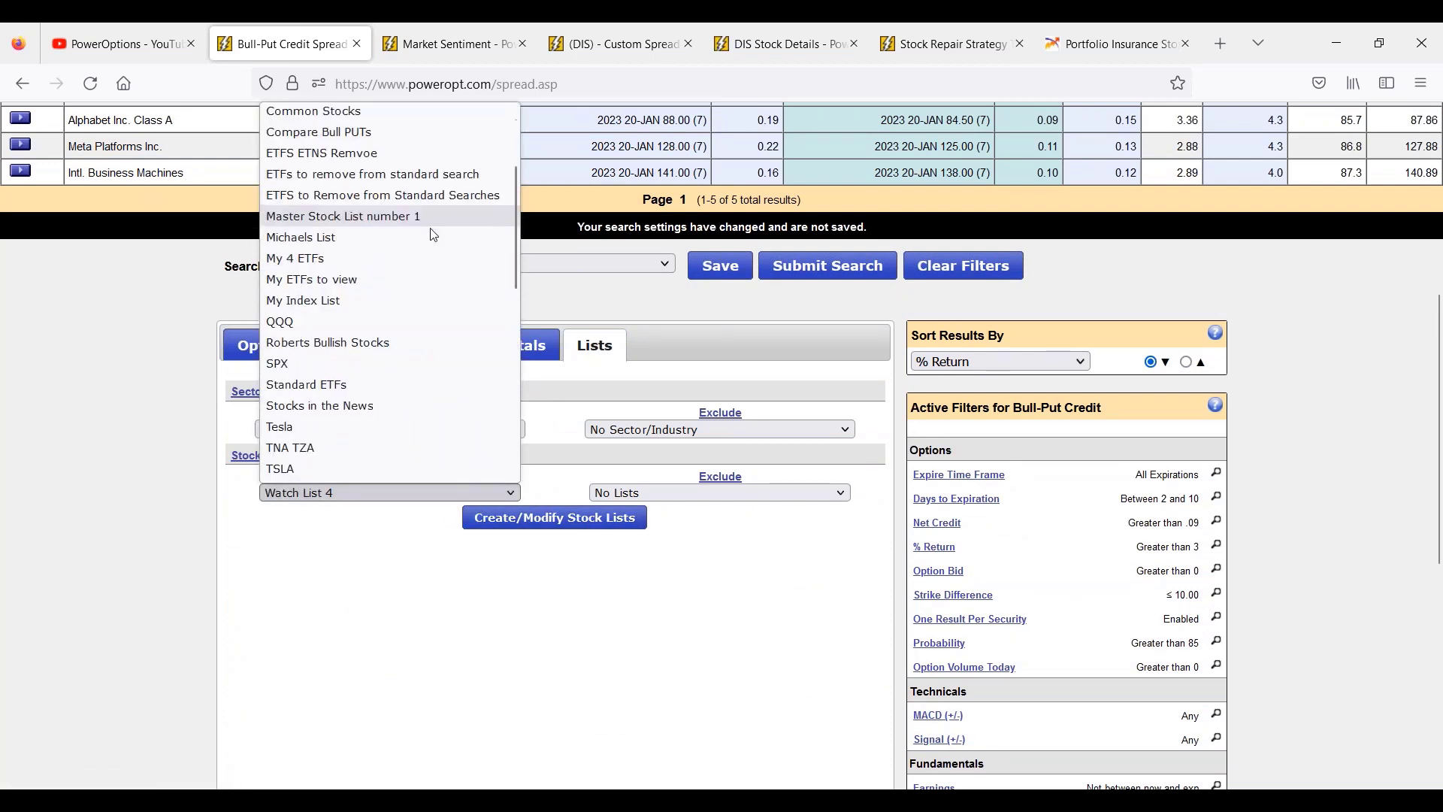
left_click(430, 278)
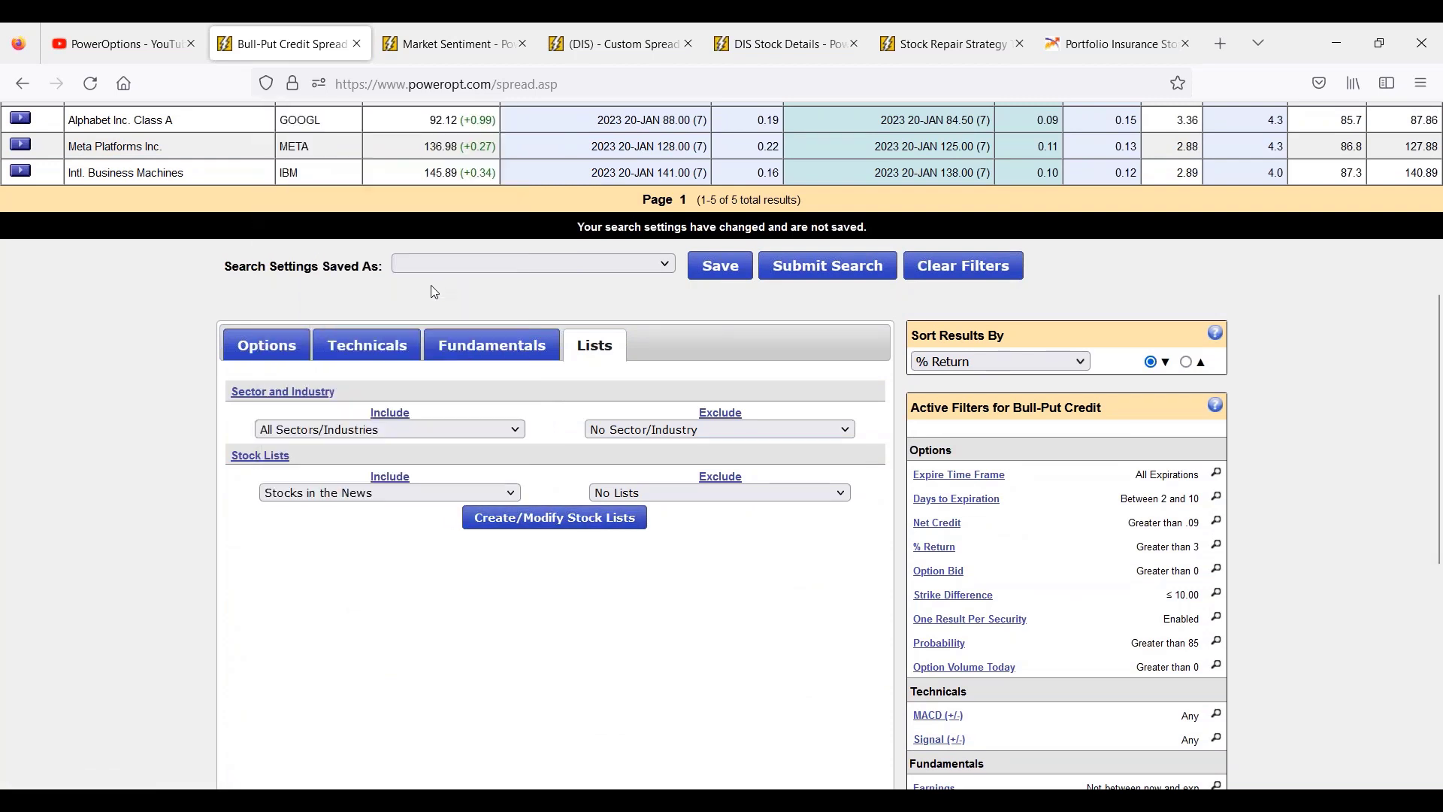
left_click(812, 265)
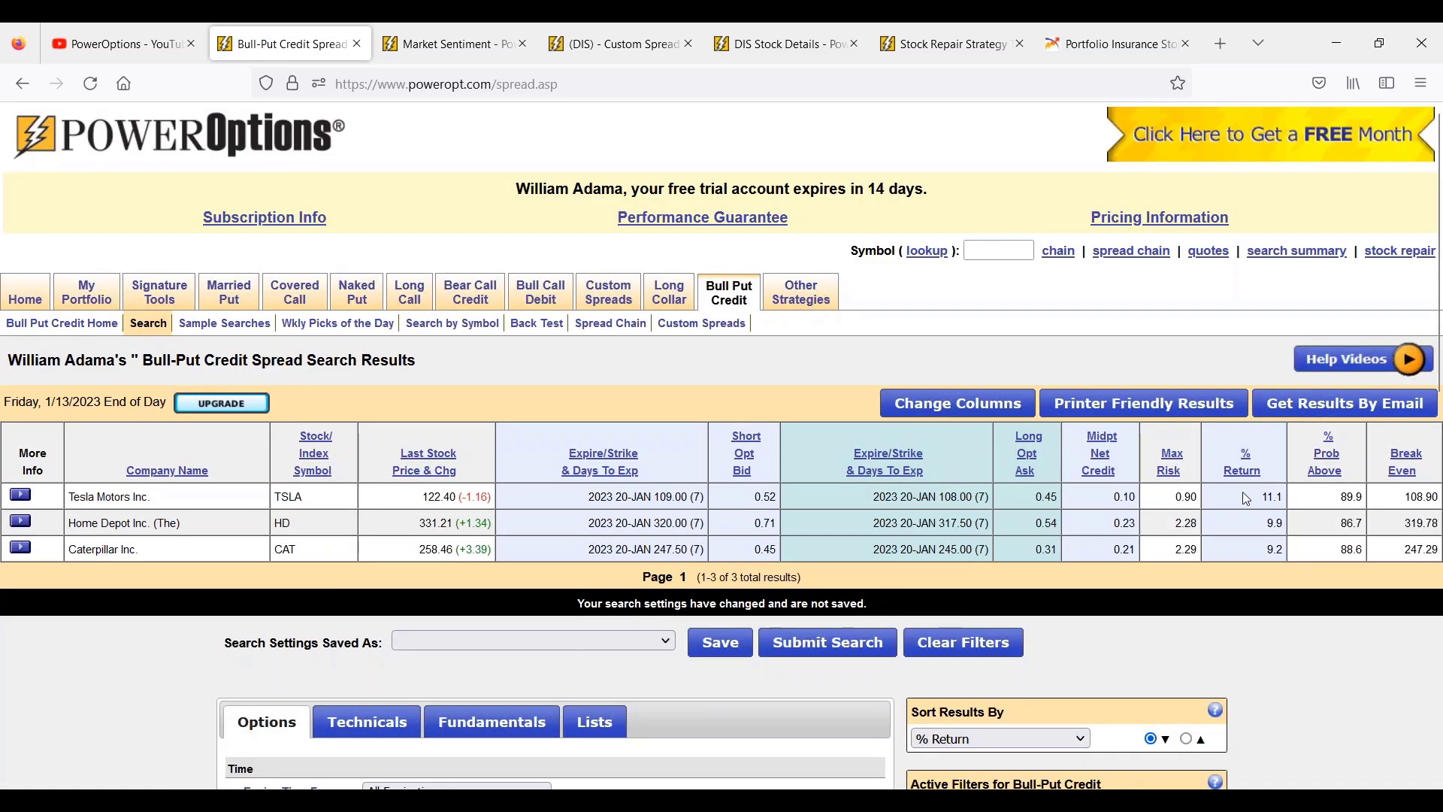
Review the % Return values of the spread results and the active filters of the search
left_click_drag(1242, 492, 1290, 547)
scroll(1290, 546, "down", 2)
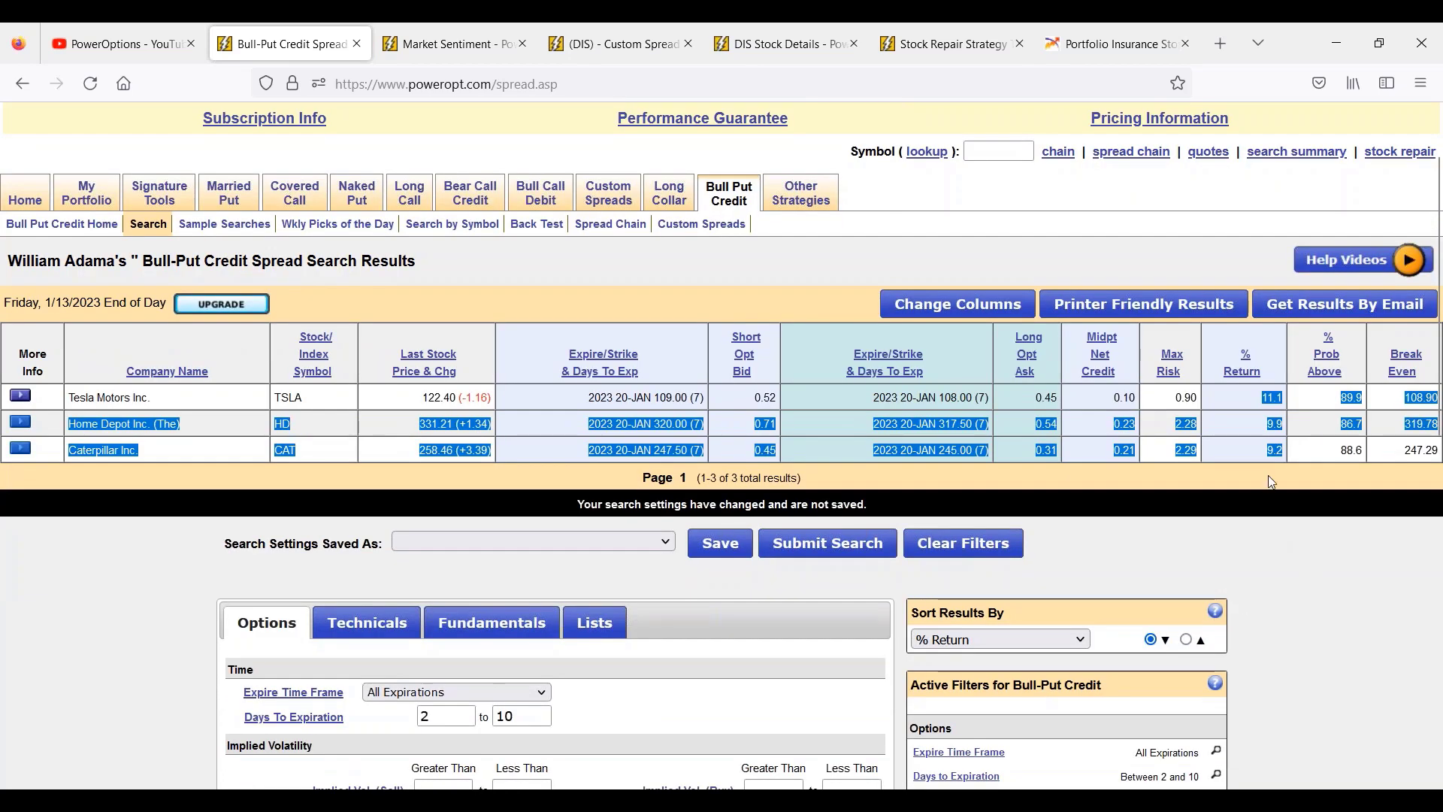
scroll(752, 451, "down", 4)
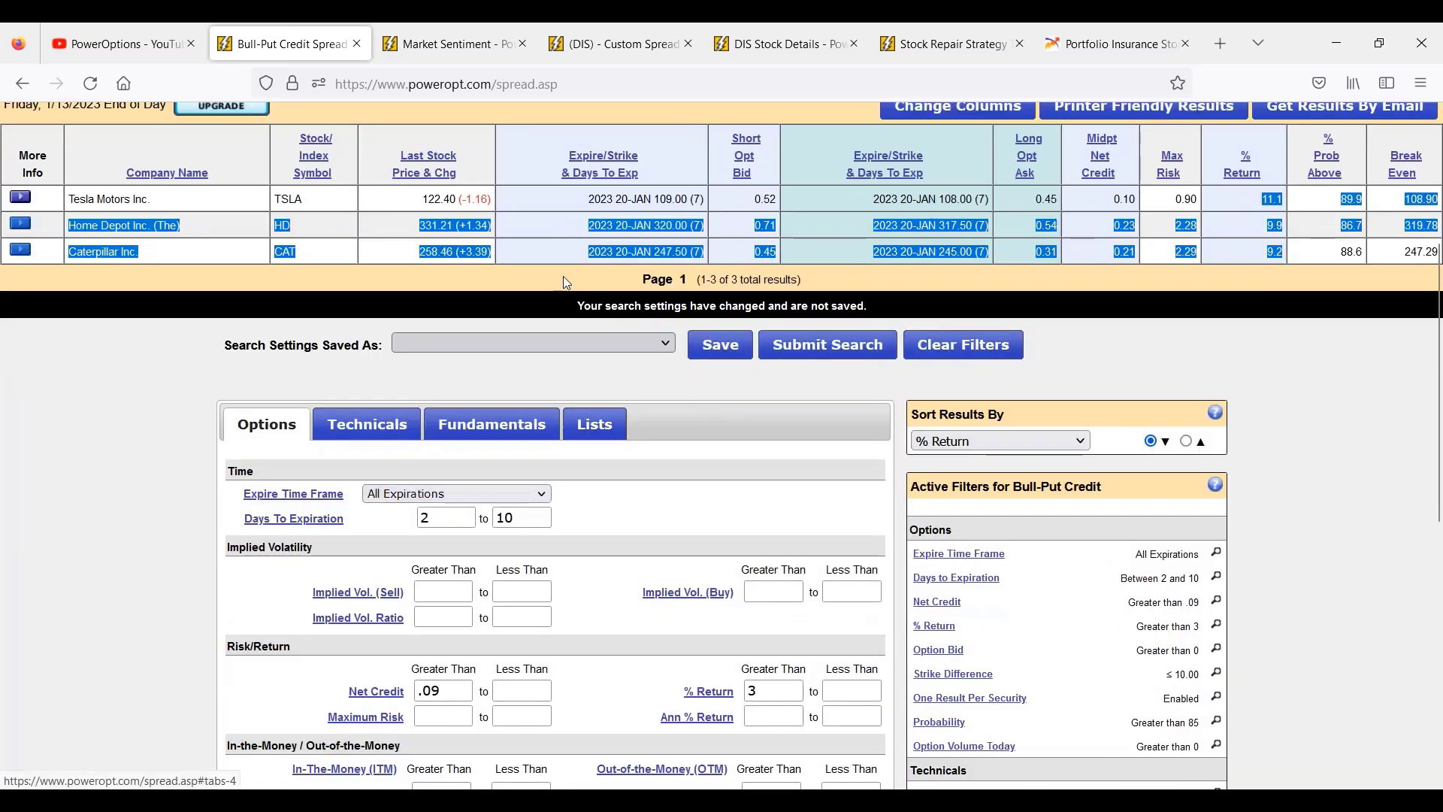
Switch to the Market Sentiment page and open My Home from it to reach the Watchlist pod
left_click(451, 44)
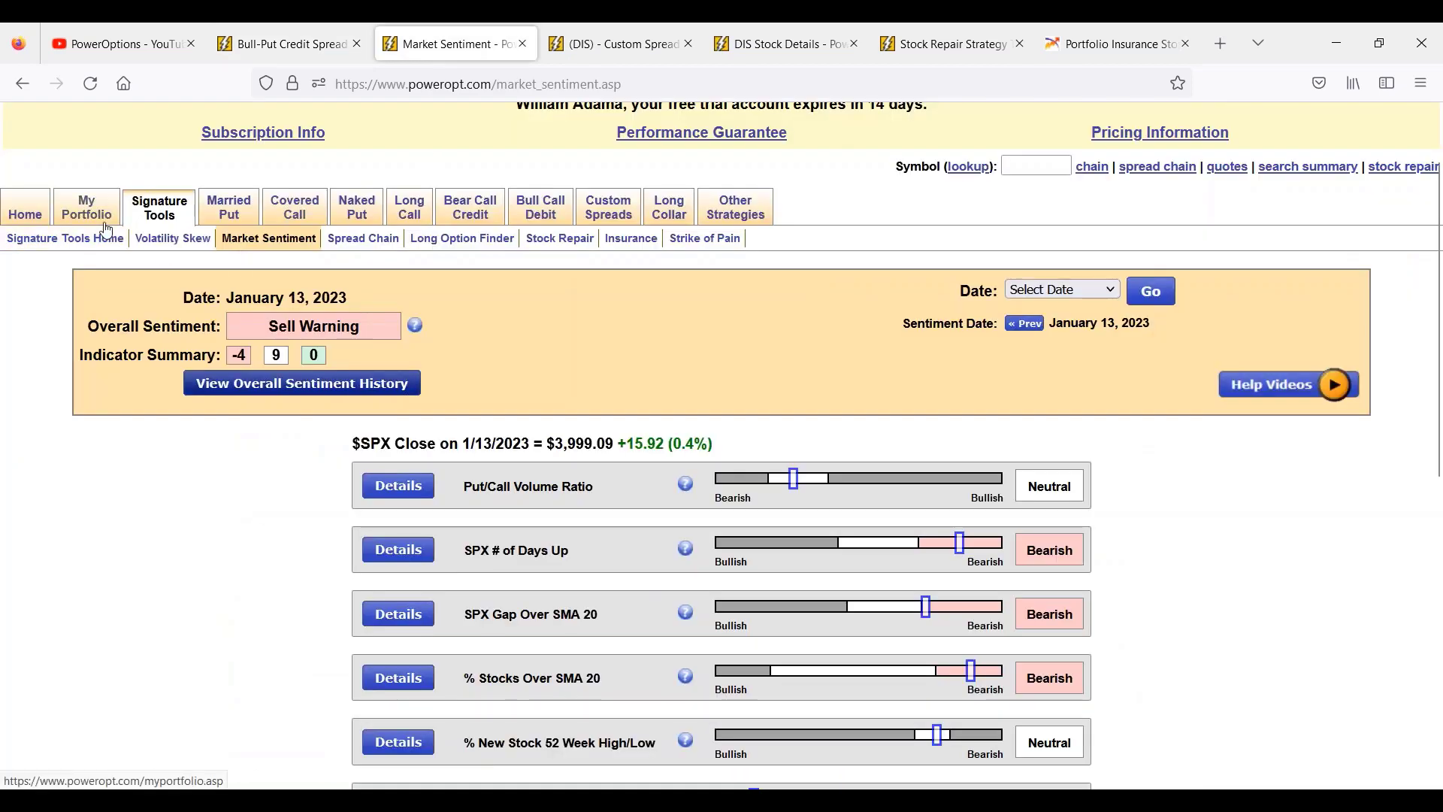
left_click(25, 208)
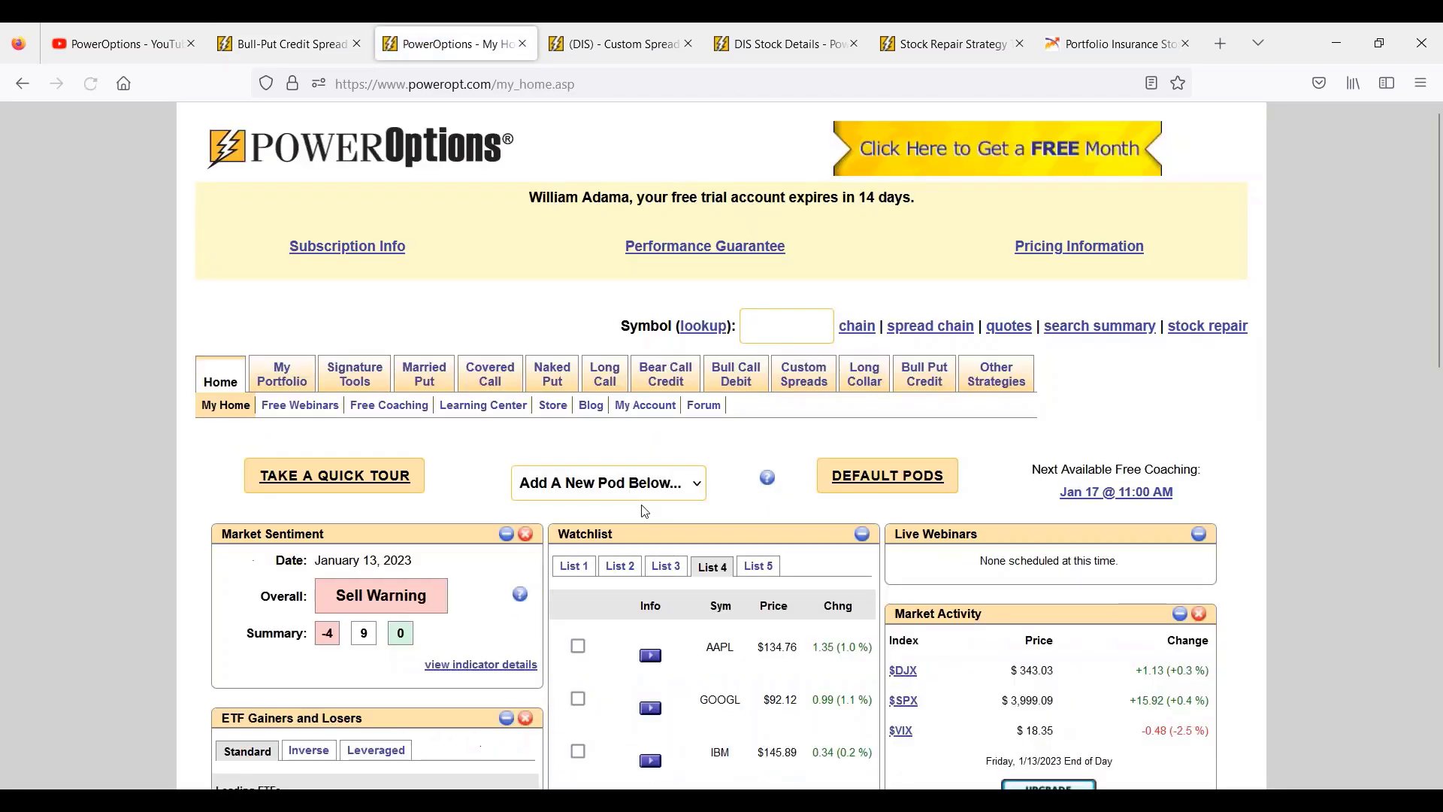
scroll(803, 537, "down", 3)
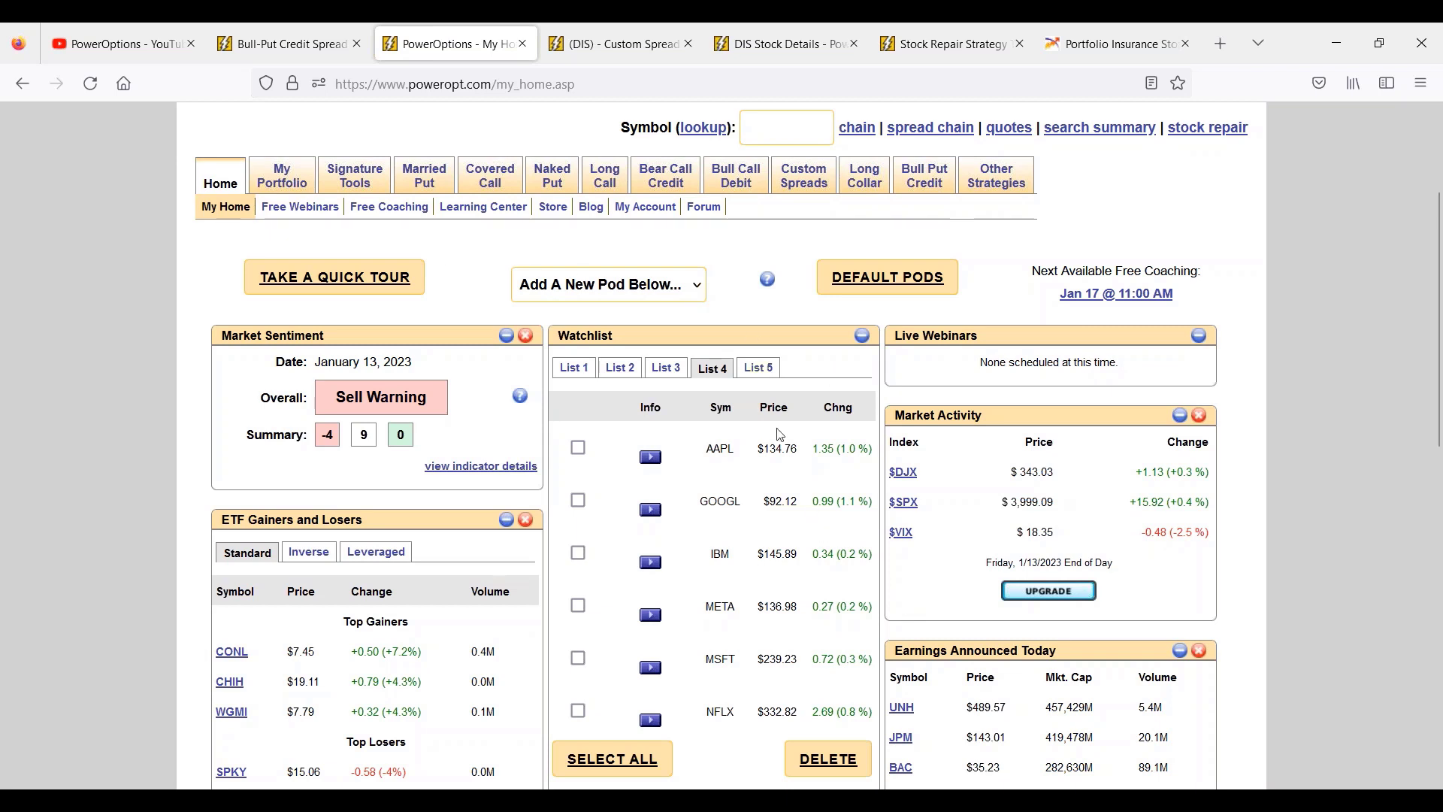
Look through the stocks in List 1 and List 2 of the Watchlist pod and return to List 1
left_click(574, 369)
scroll(748, 517, "down", 1)
scroll(748, 516, "down", 4)
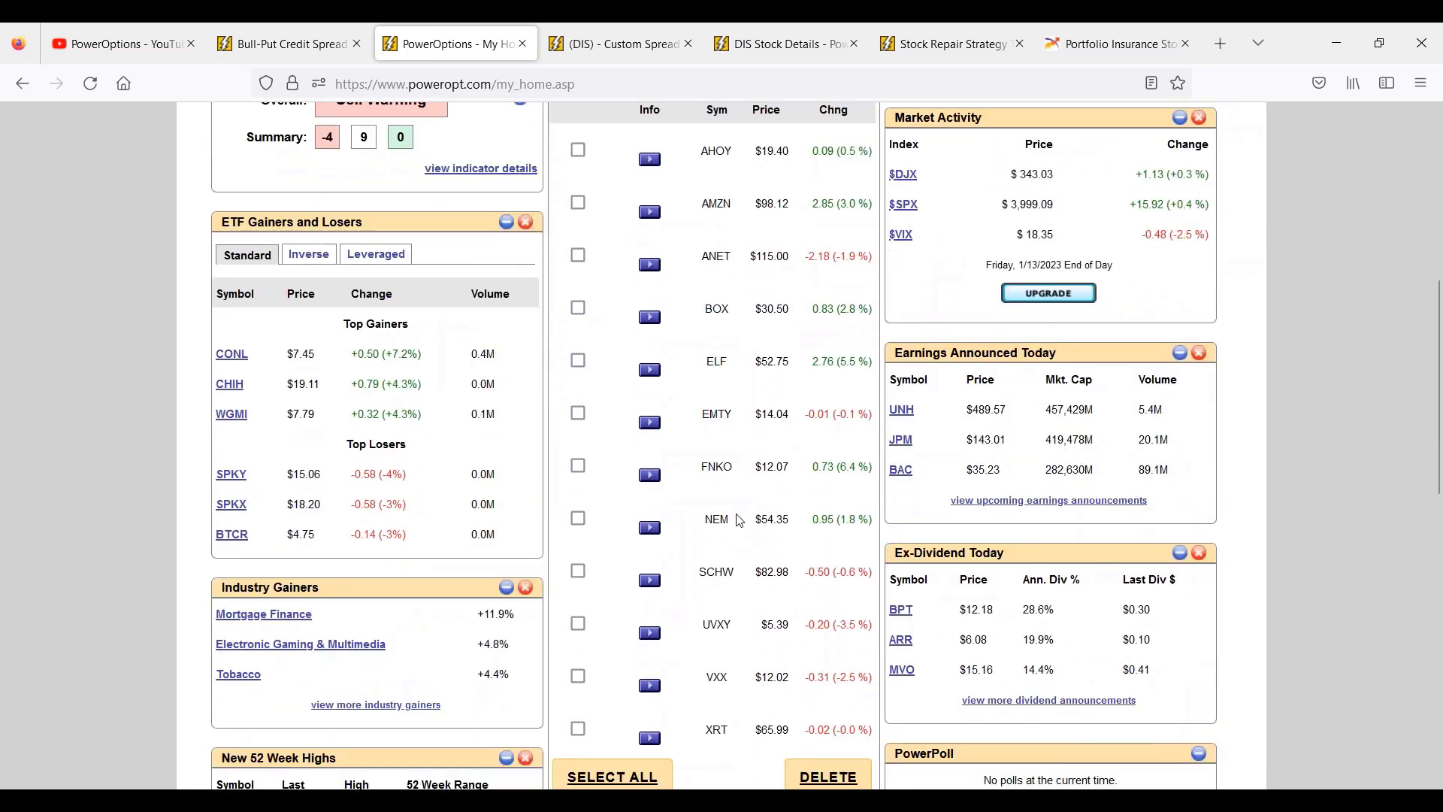
scroll(741, 519, "up", 3)
left_click(623, 269)
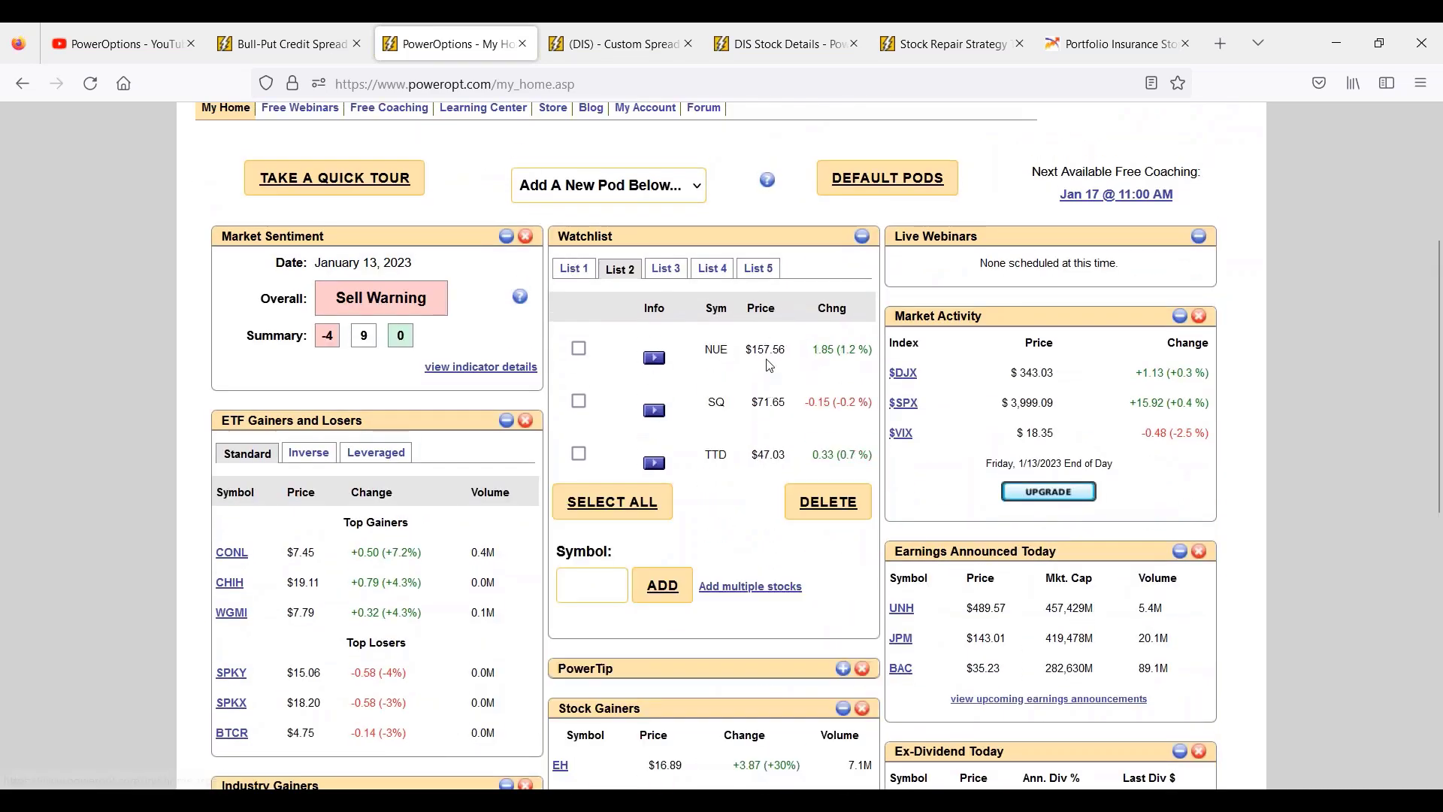
left_click(576, 272)
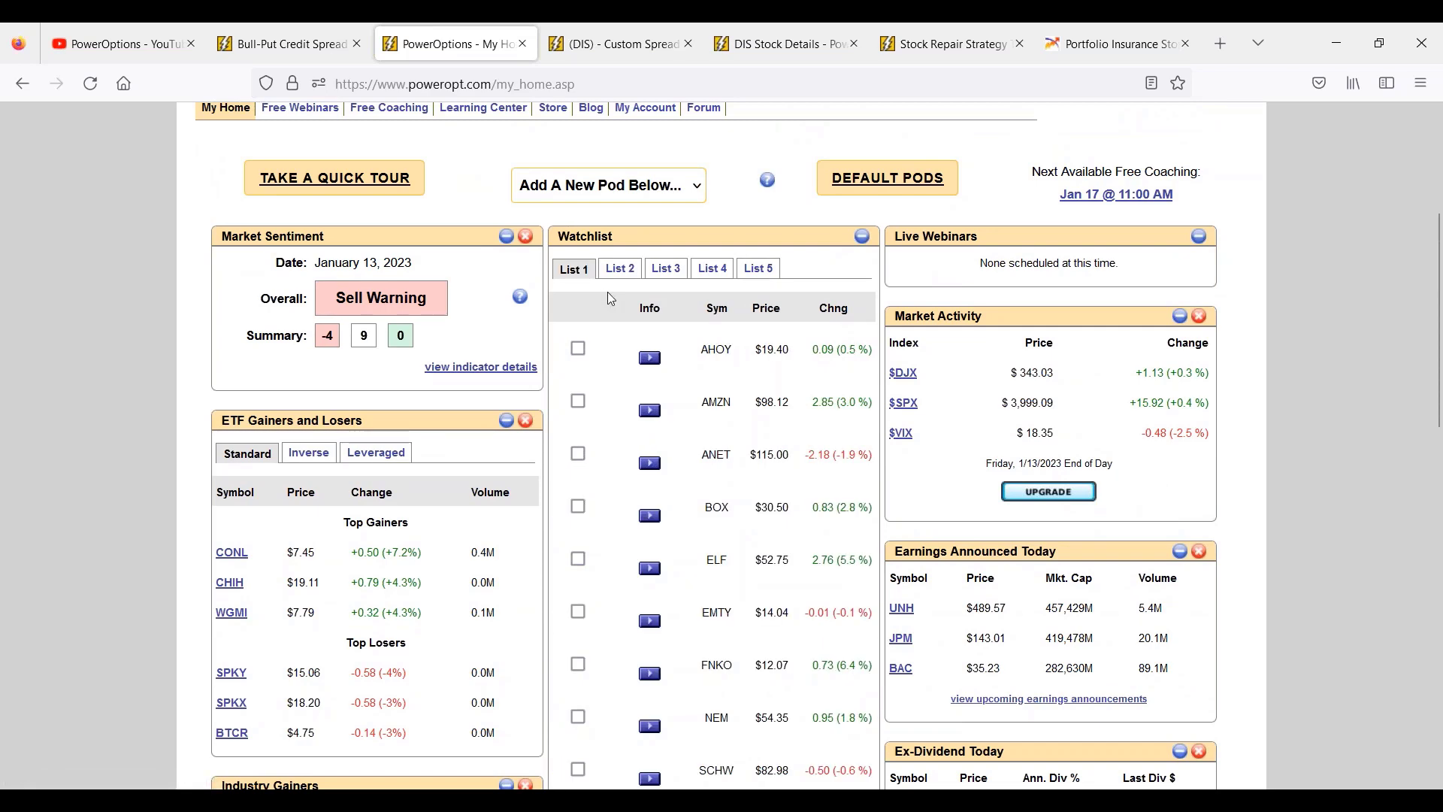